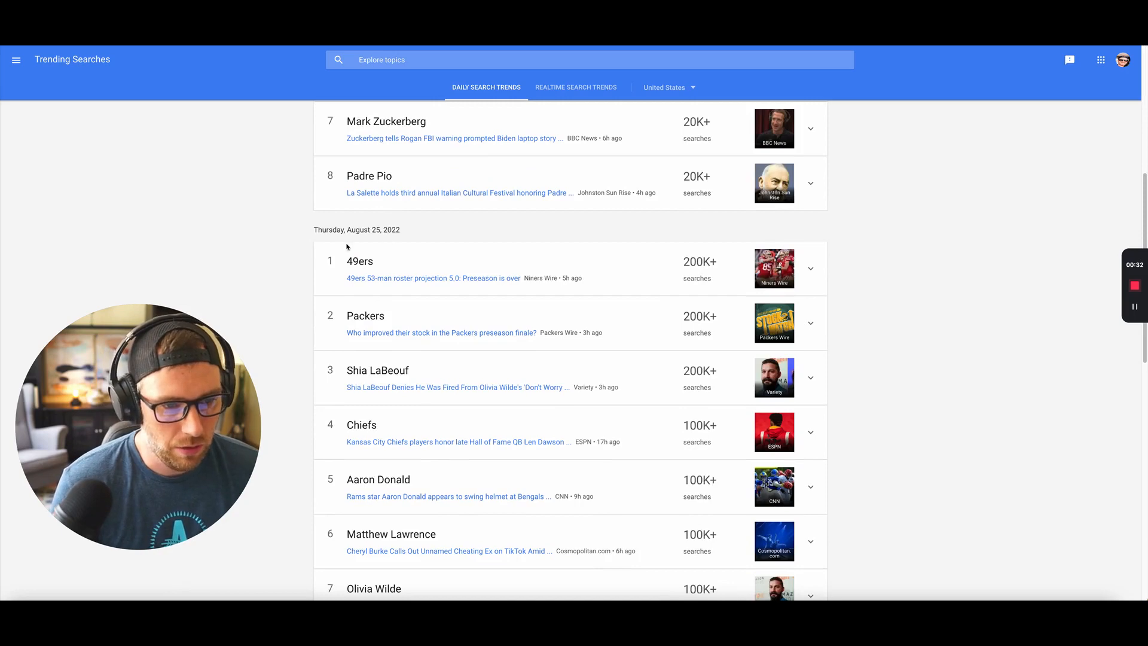
Review the daily search trends for the United States and open their RSS feed to look through its items
scroll(376, 275, down, 5)
scroll(376, 275, up, 10)
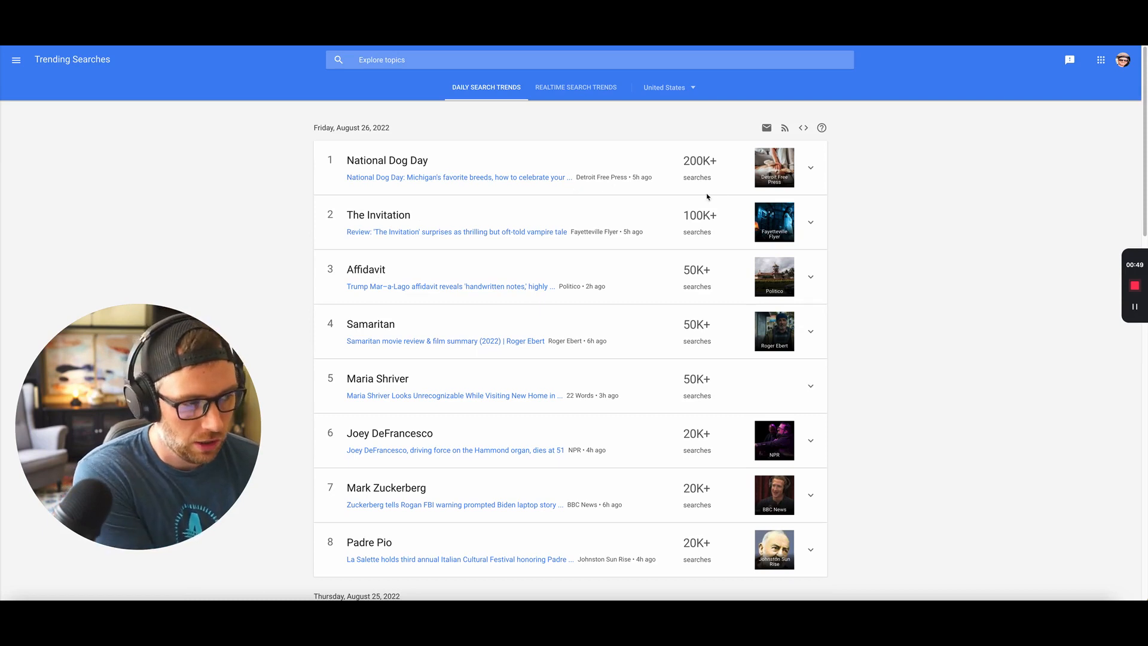
click(785, 130)
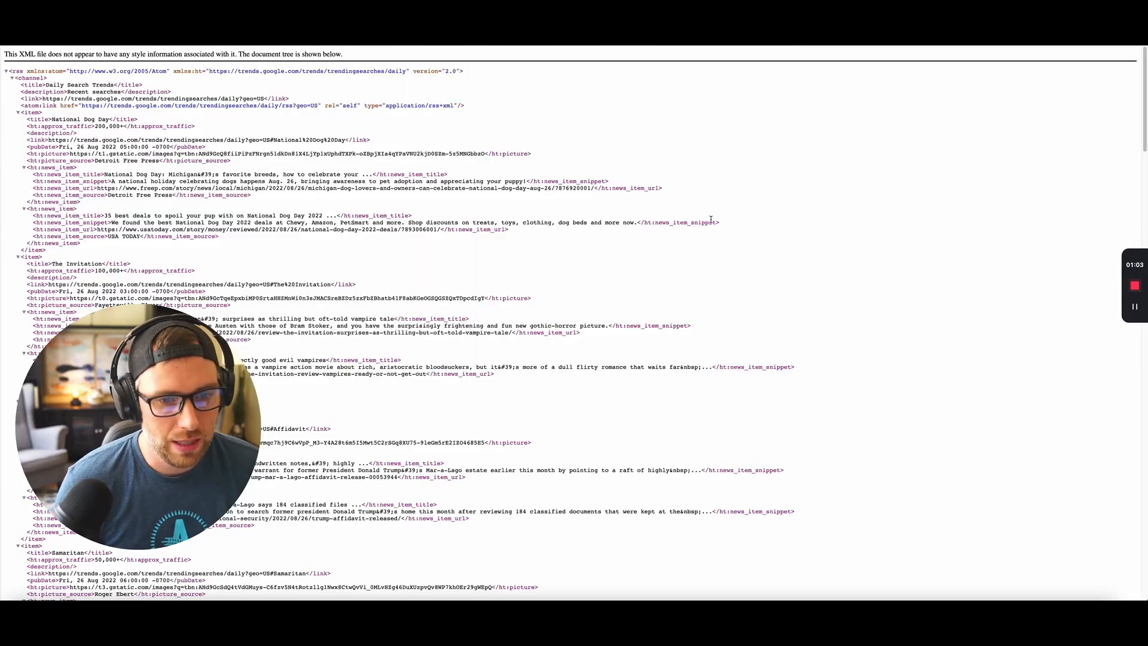
scroll(461, 258, down, 5)
scroll(445, 262, up, 10)
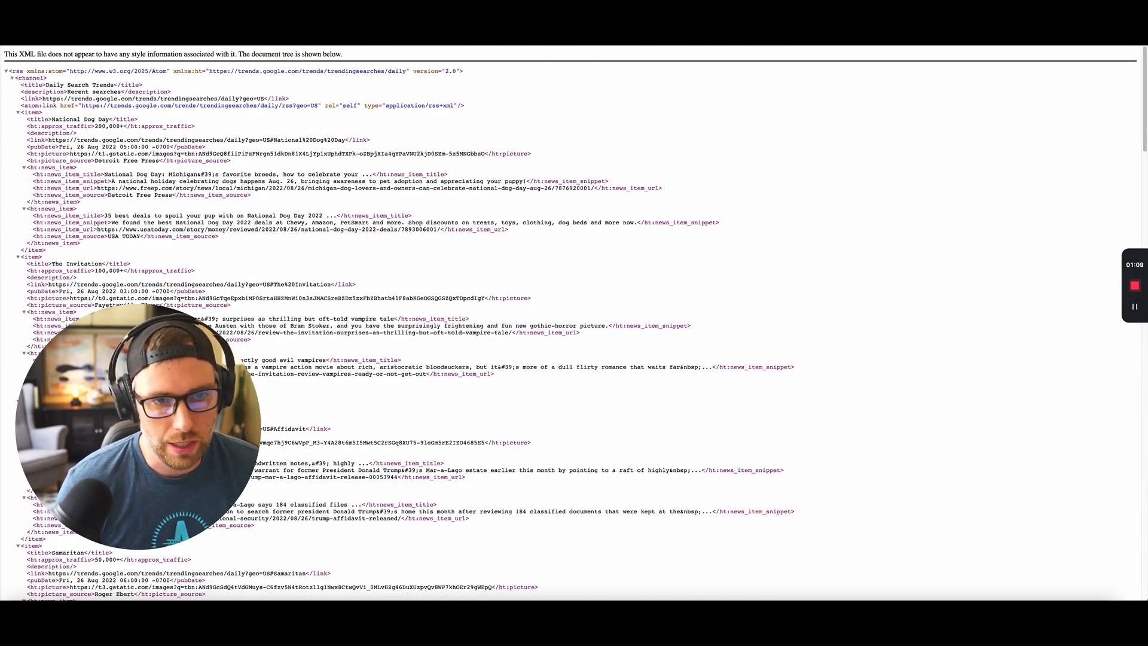
Copy the web address of the daily search trends RSS feed
click(202, 34)
right_click(202, 35)
click(224, 83)
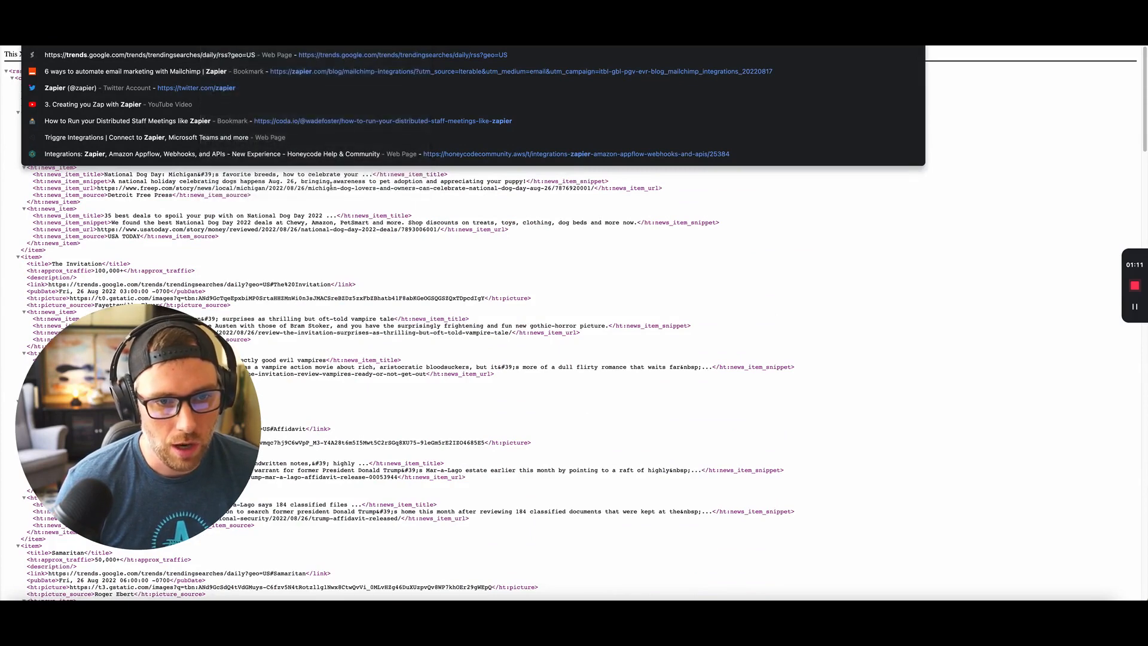
click(377, 241)
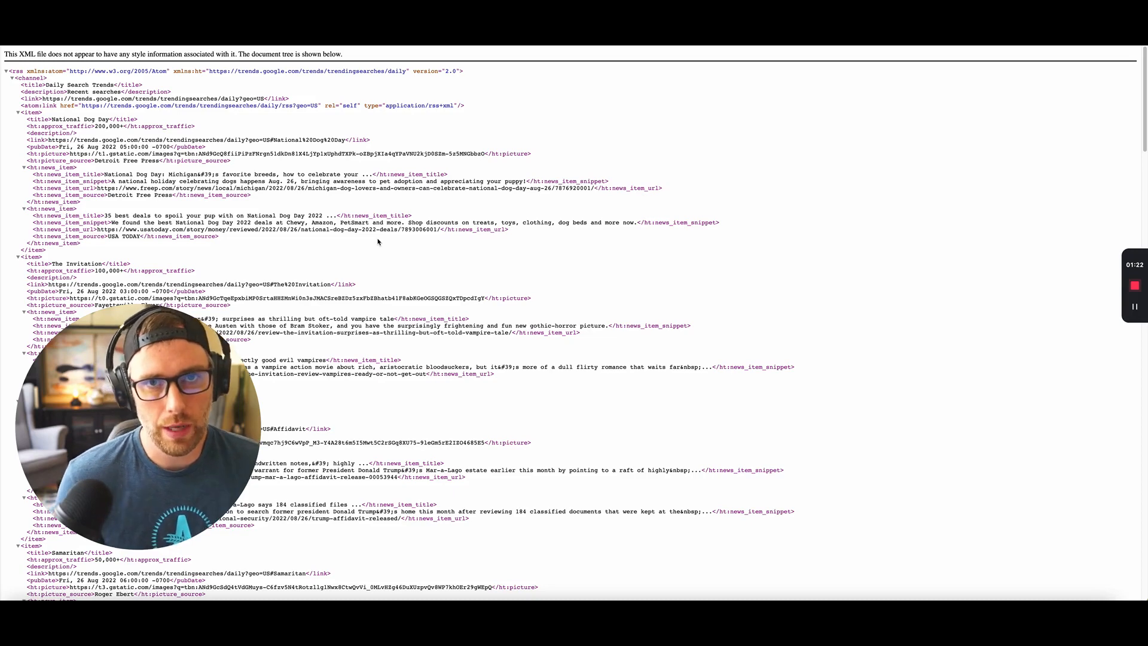
Switch to Zapier and create a new Zap with RSS by Zapier as the trigger app
click(413, 18)
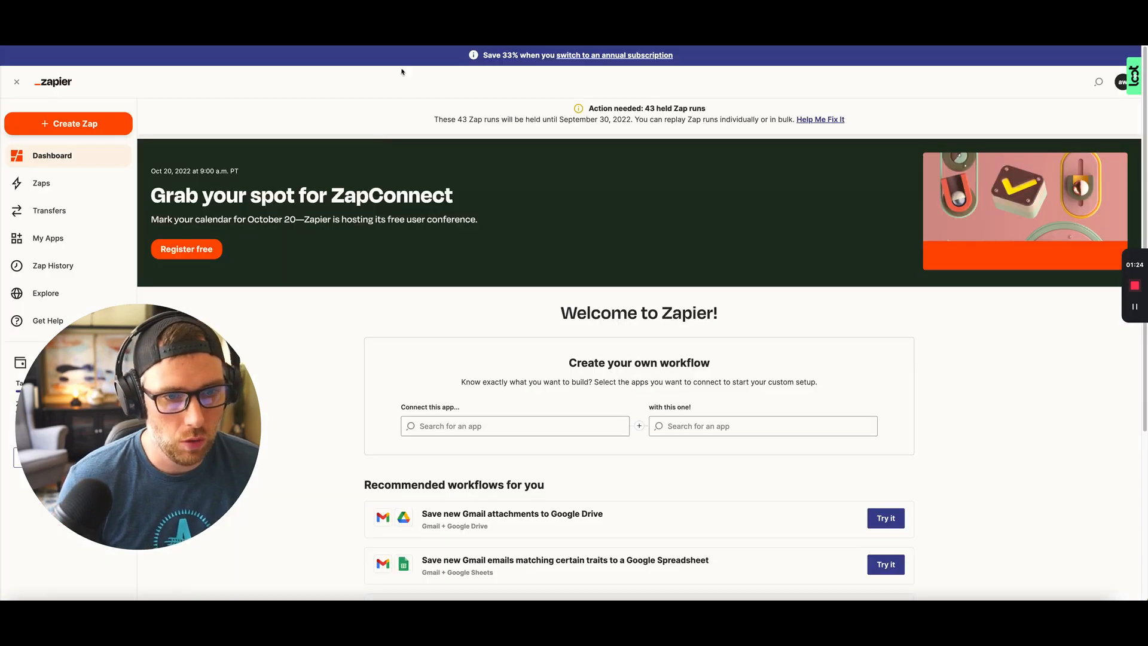
click(110, 131)
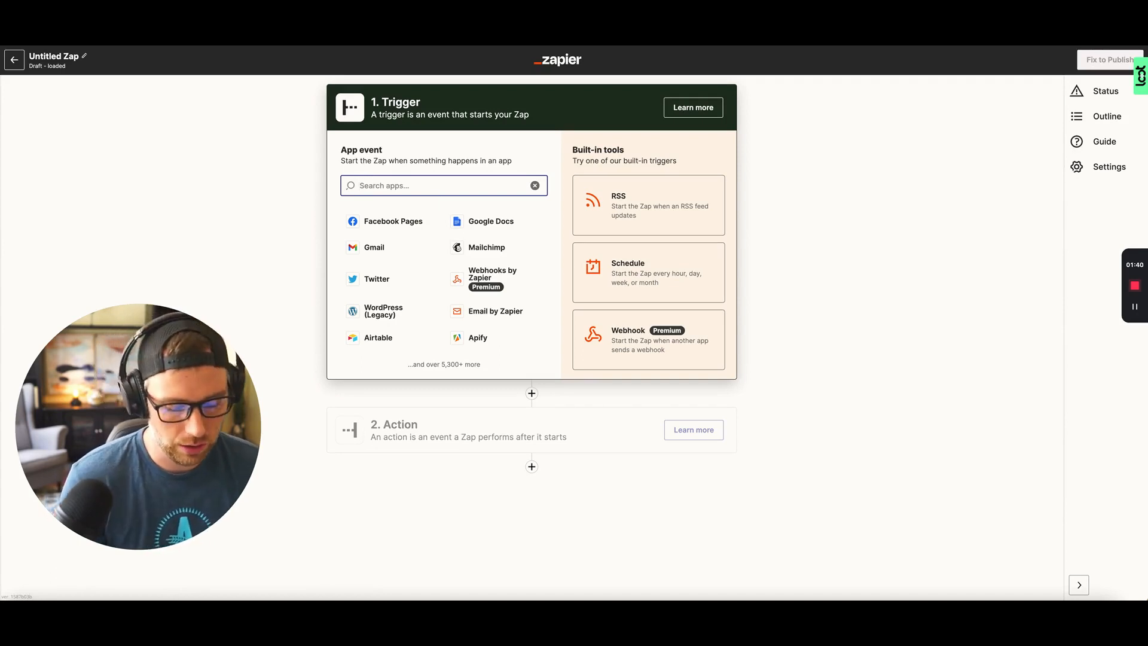
text(rss)
click(449, 220)
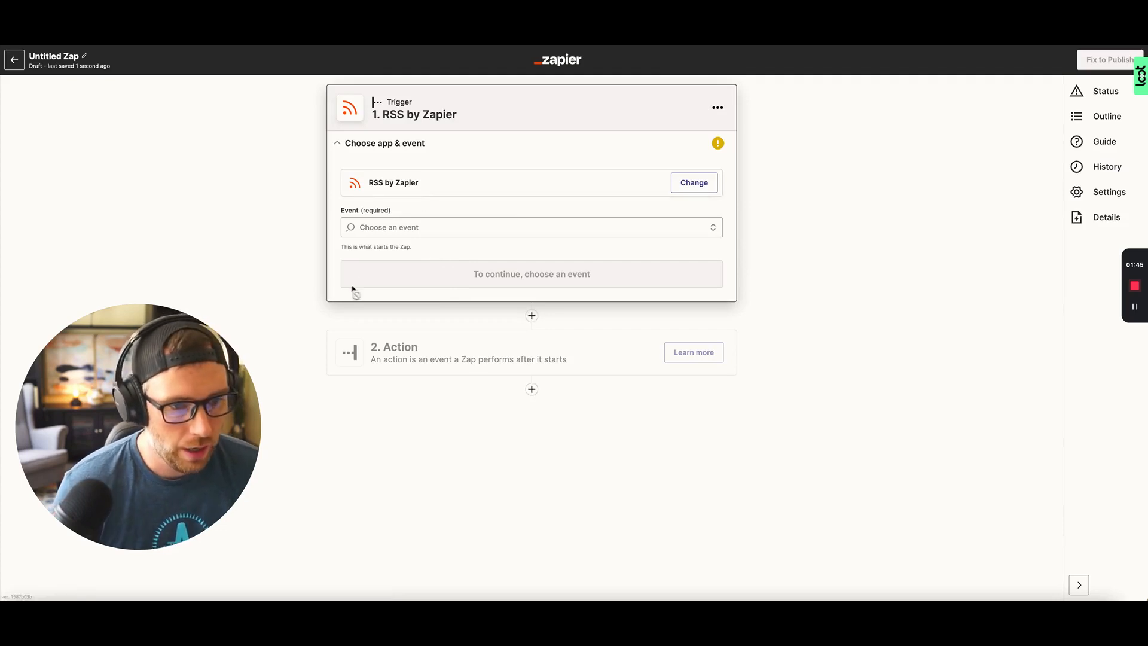
Set the RSS trigger's event to New Item in Feed and continue to the trigger setup
click(402, 228)
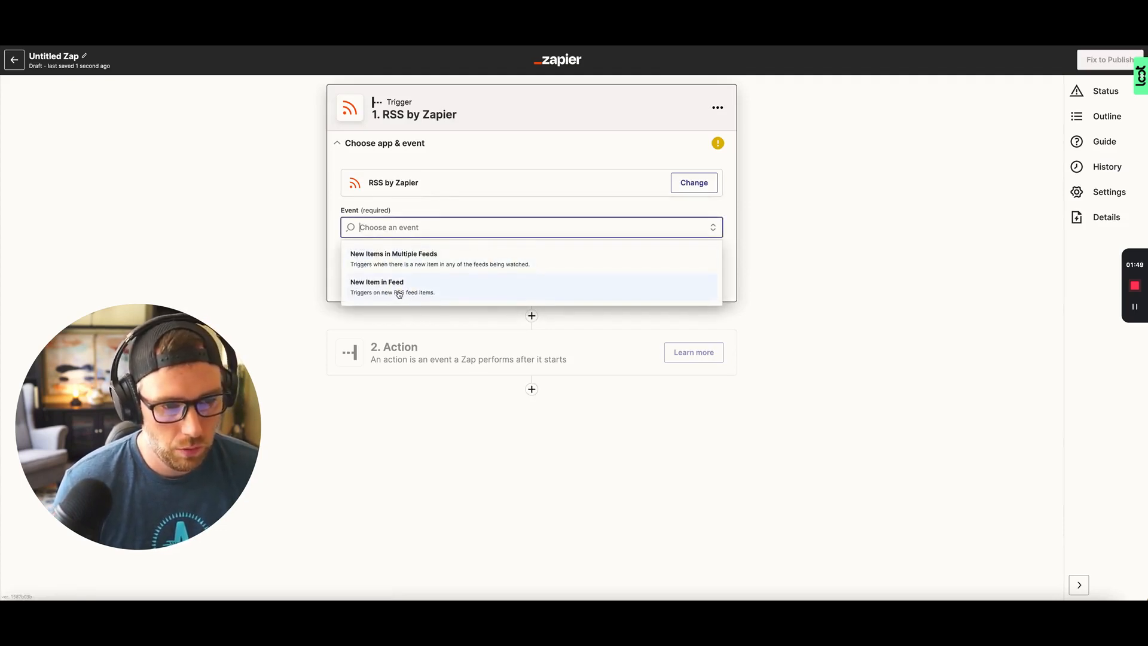
click(399, 294)
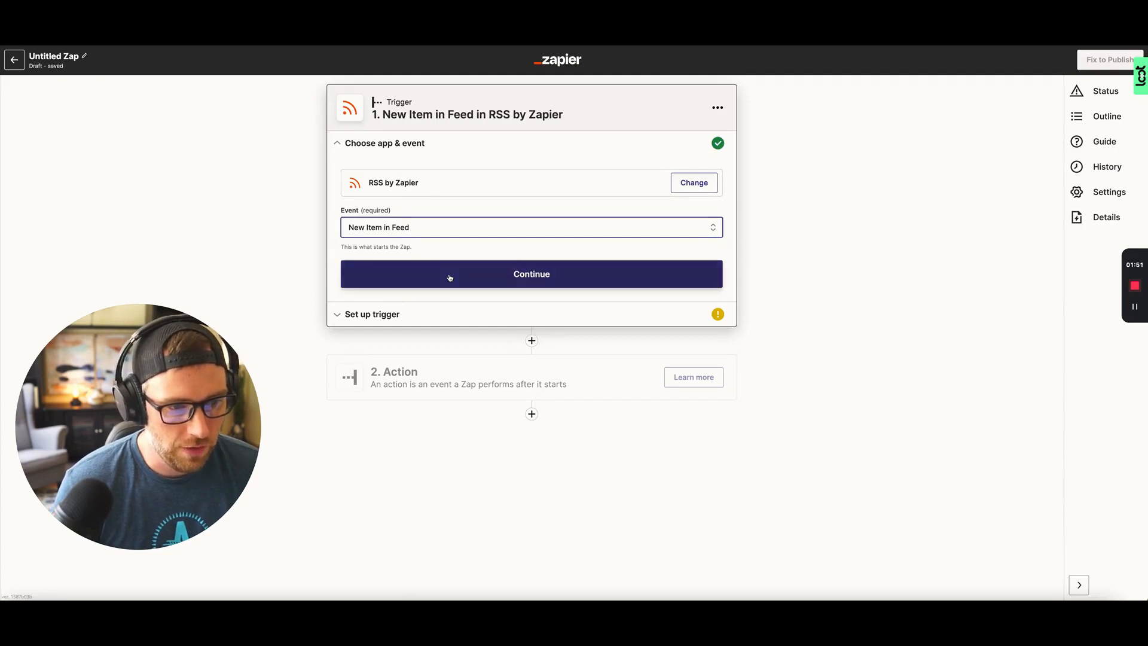
click(449, 278)
click(384, 214)
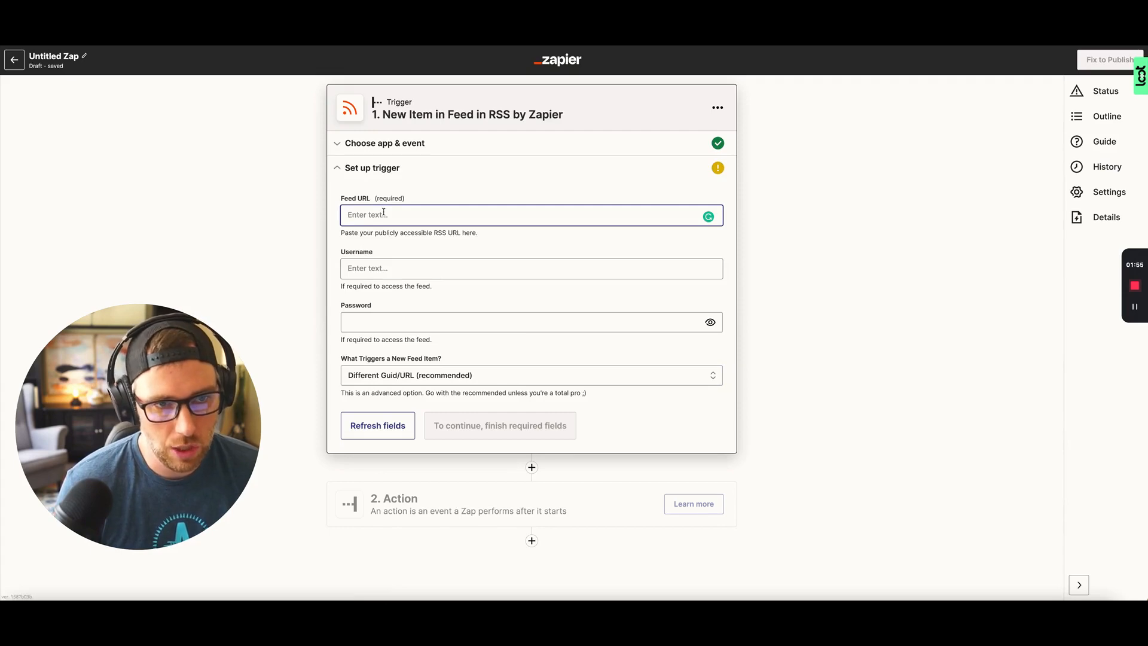
key(ctrl+Tab)
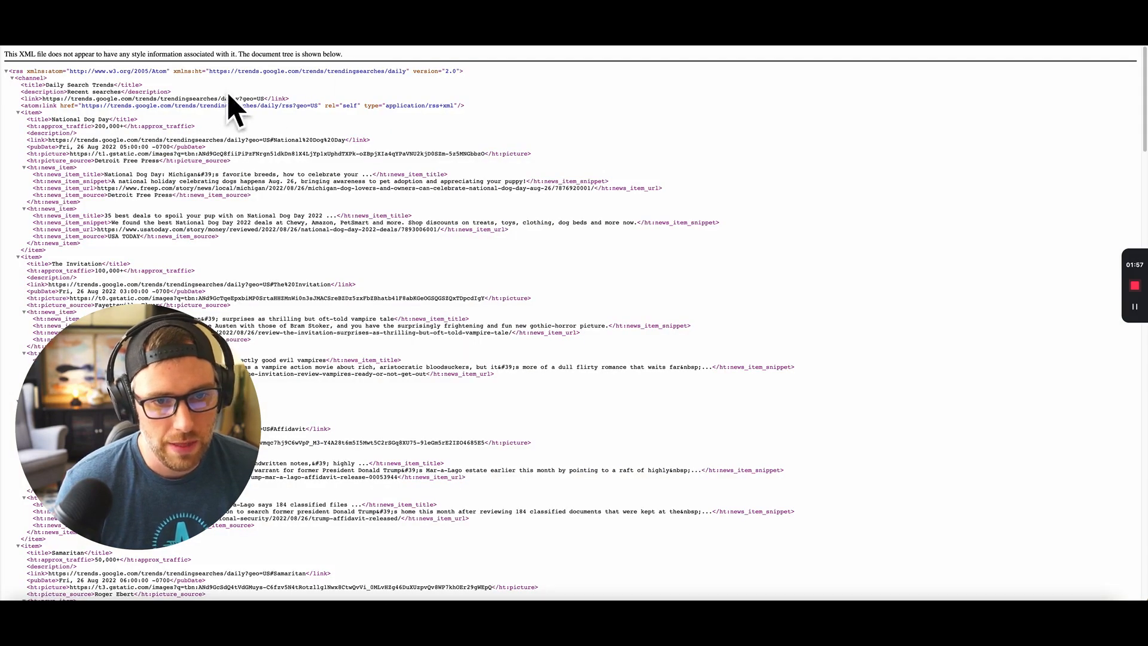
key(ctrl+shift+Tab)
key(ctrl+v)
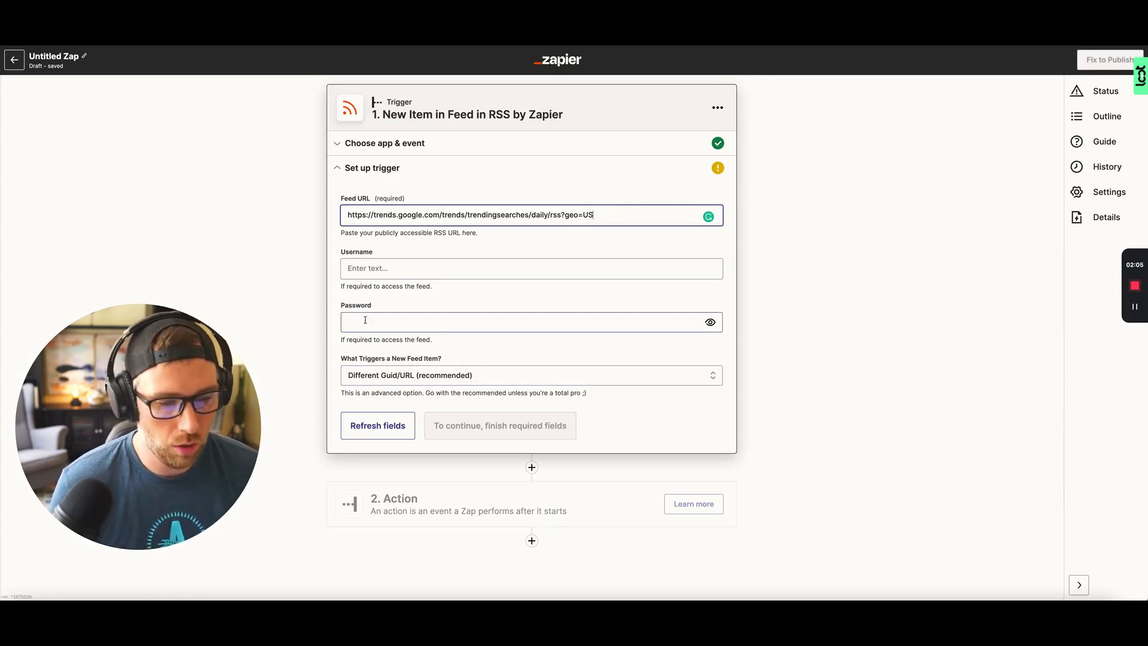
click(638, 423)
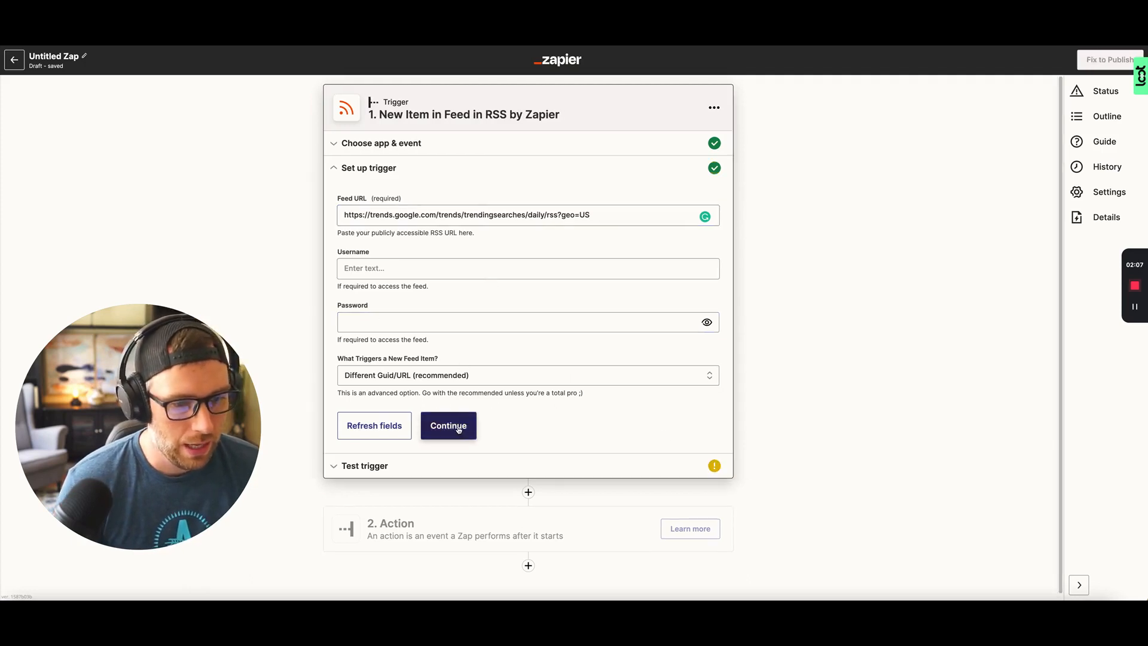
click(459, 427)
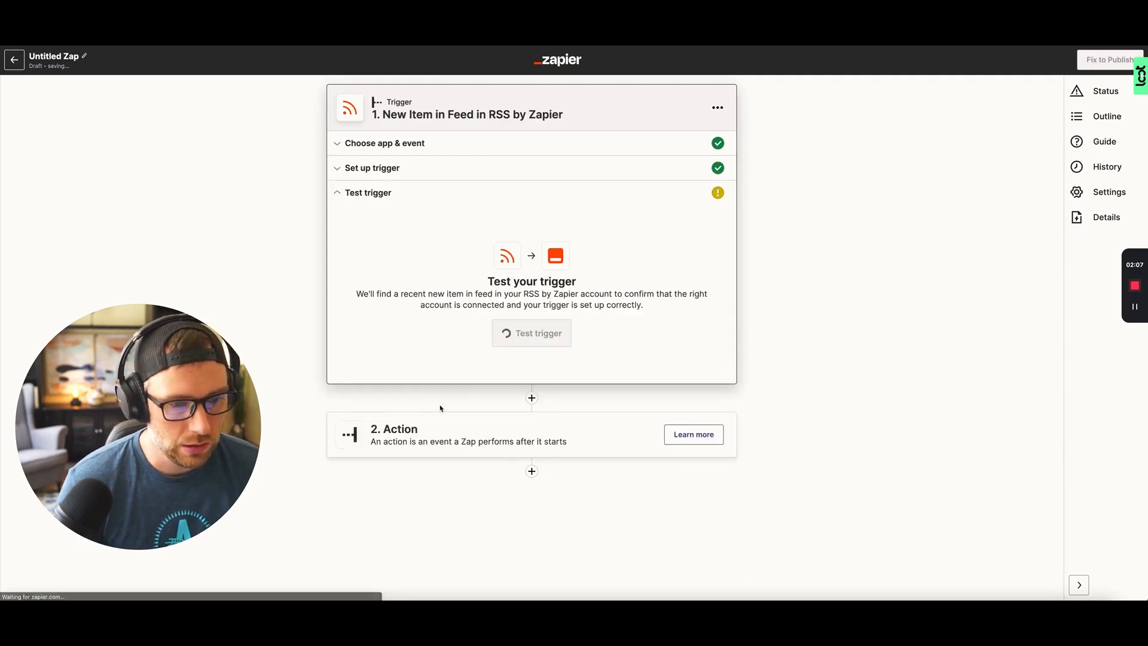
Test the RSS trigger, review the fields of the sample feed item, and continue to the action step
click(520, 340)
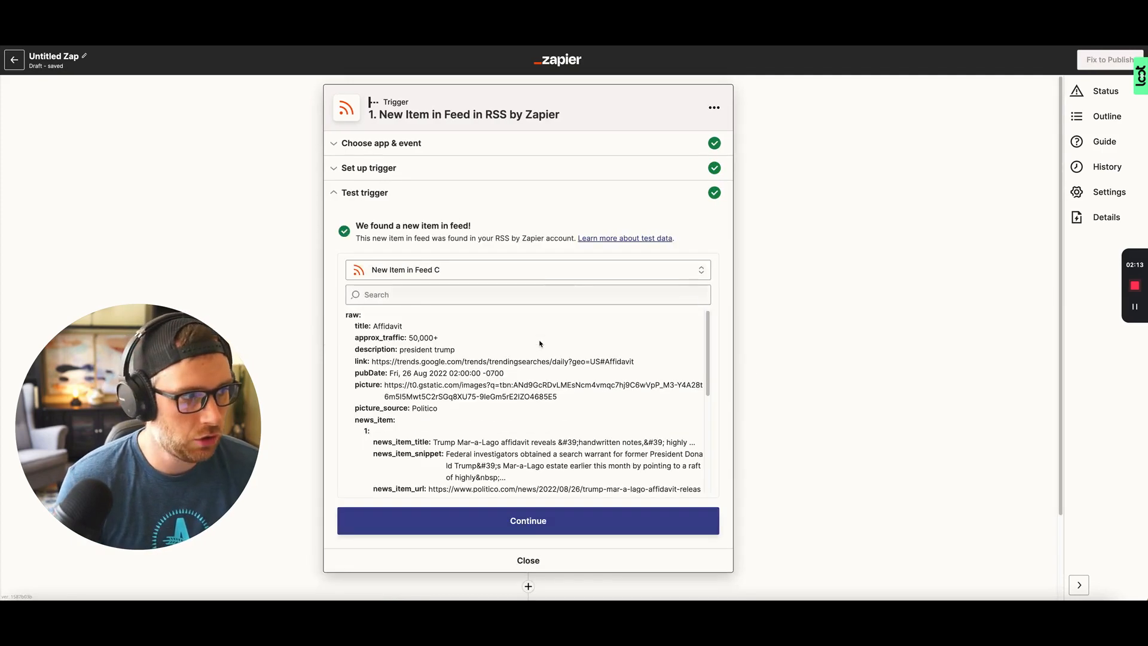
scroll(453, 315, down, 6)
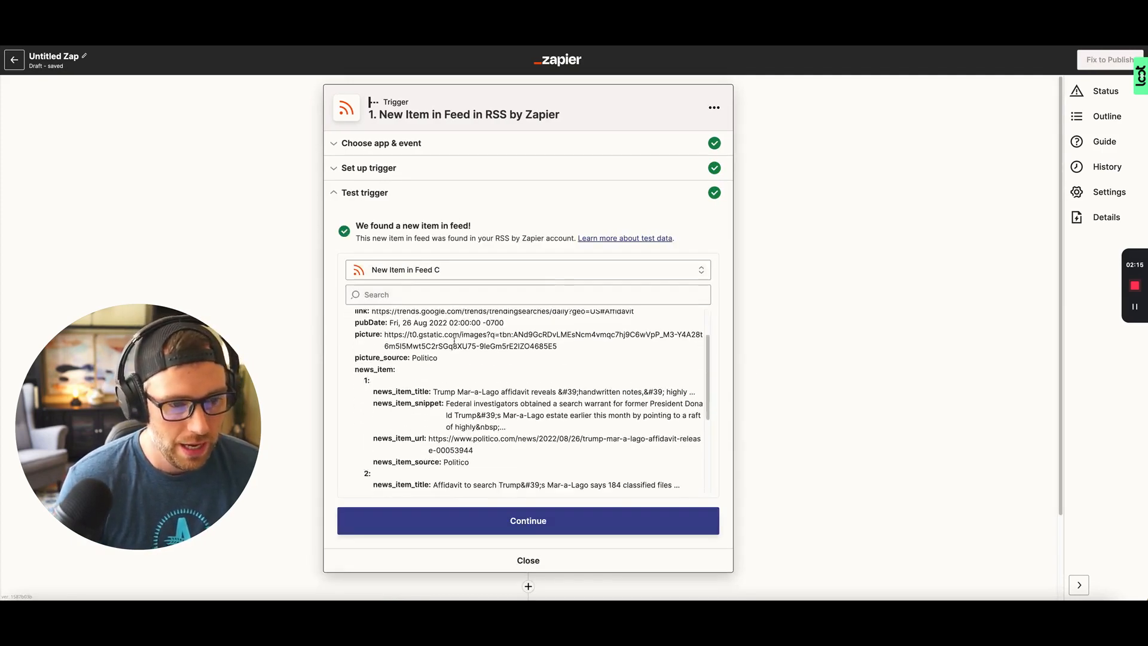
scroll(454, 343, up, 5)
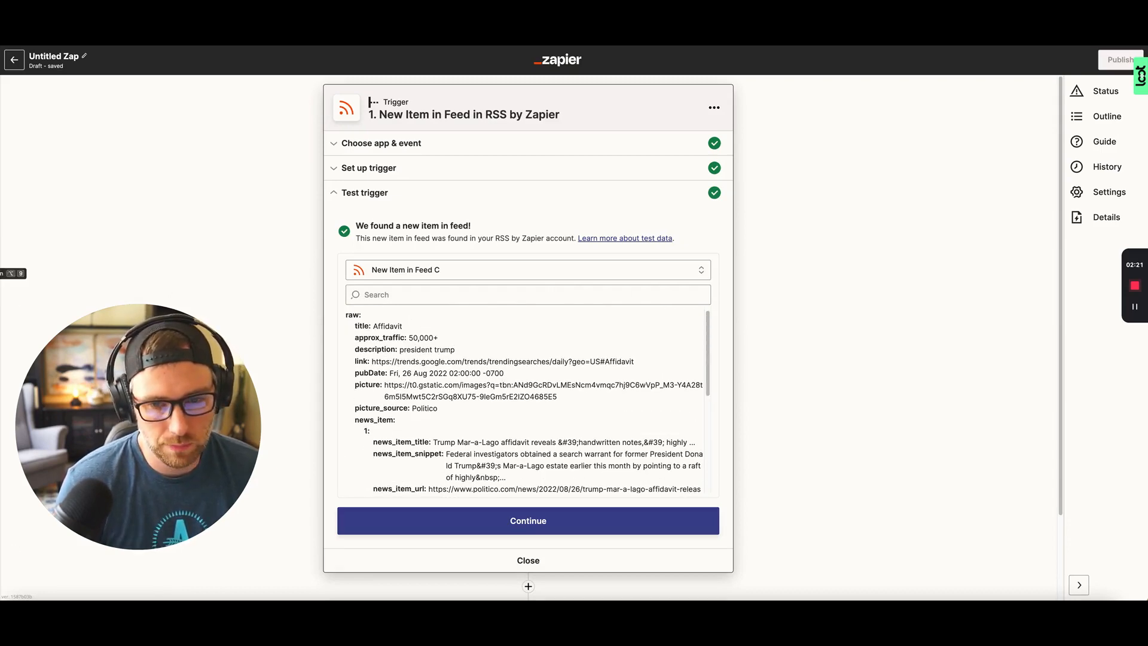
scroll(524, 399, down, 1)
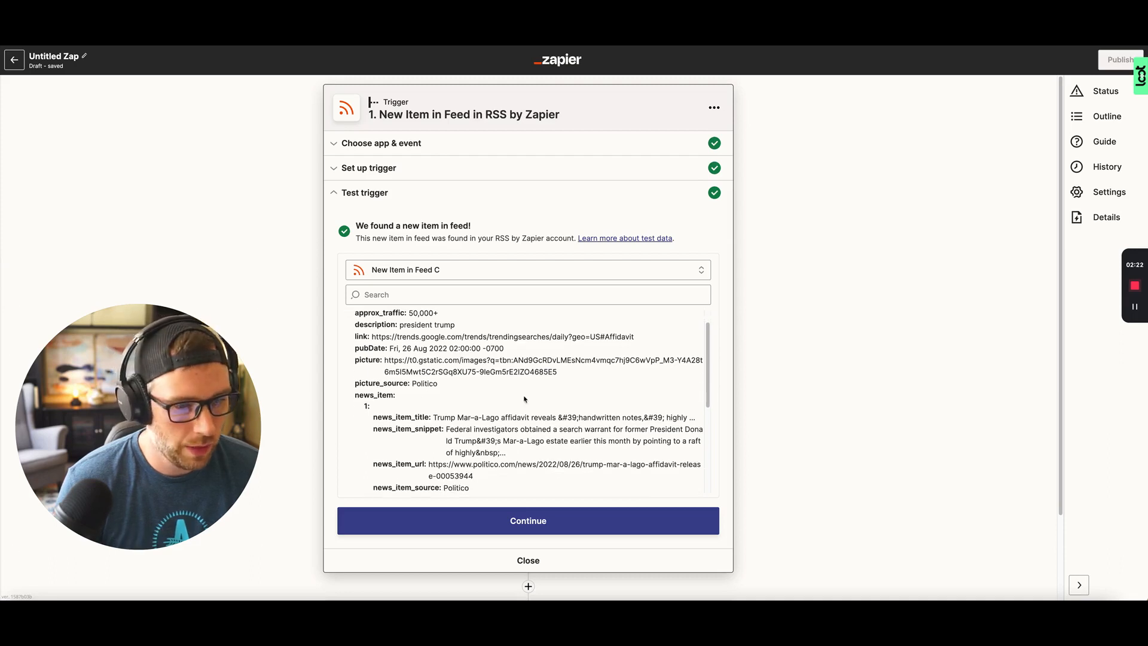
click(526, 520)
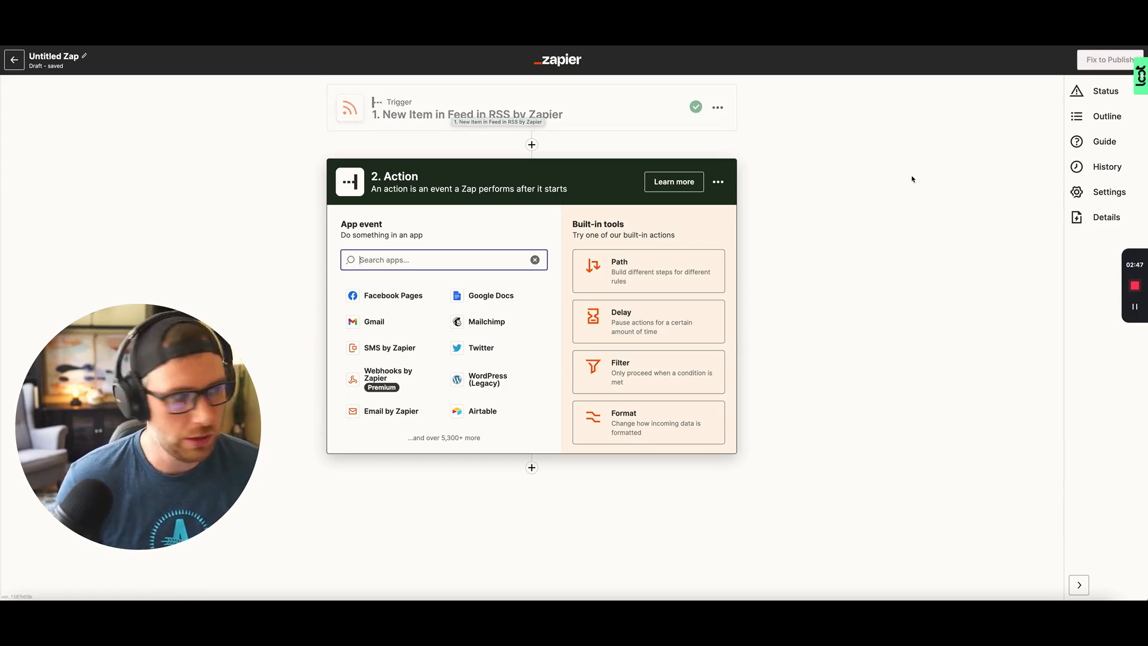
View the Softr website, and open the trends base from the NoCodeDevs workspace in Airtable to examine its table fields
key(ctrl+Tab)
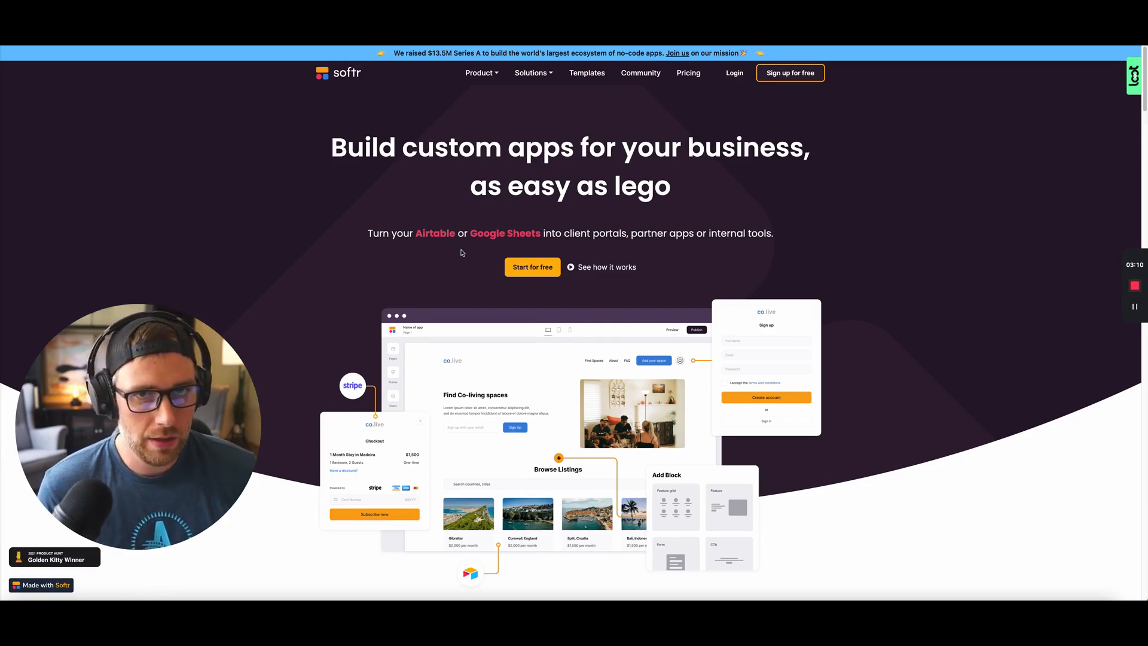
mouse_move(261, 364)
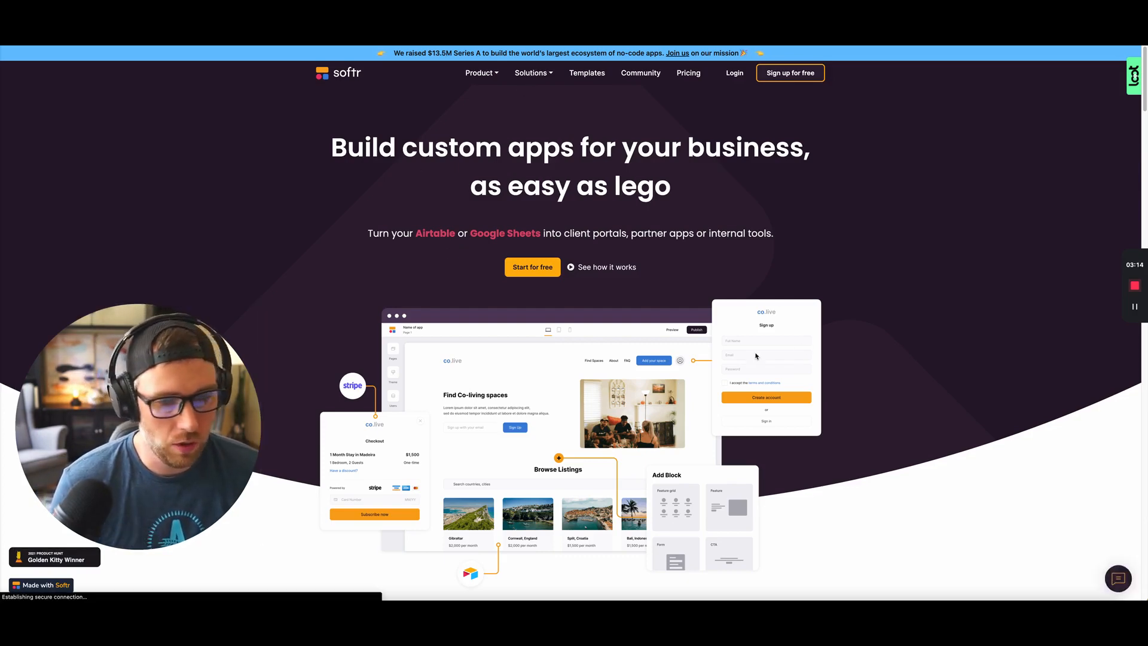
key(ctrl+Tab)
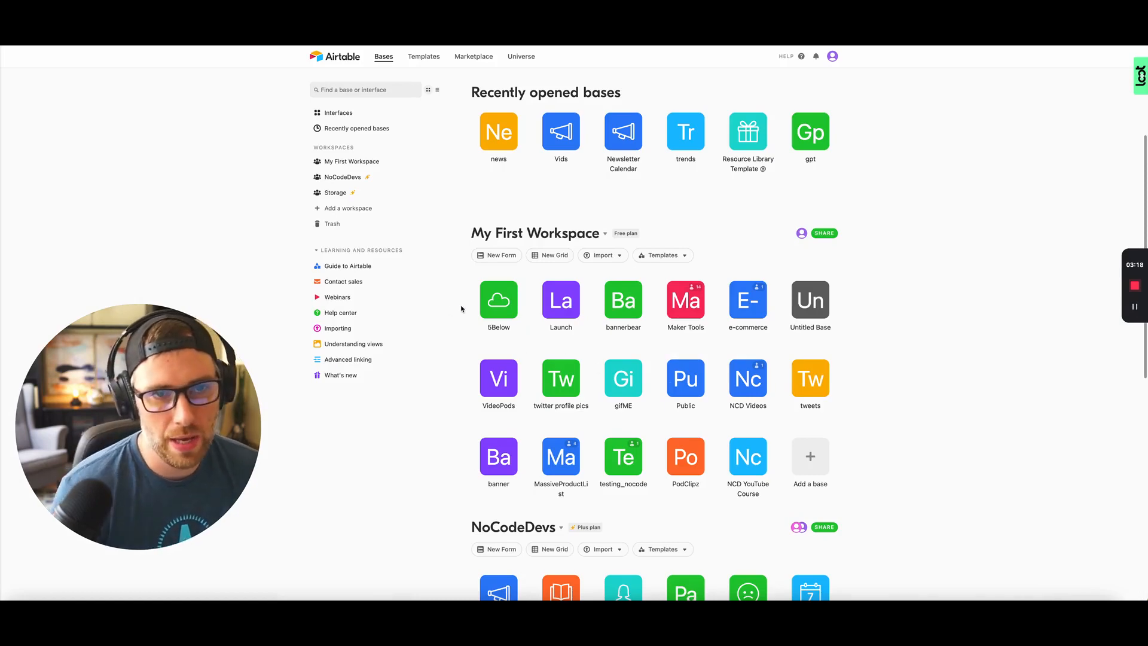
scroll(460, 302, down, 7)
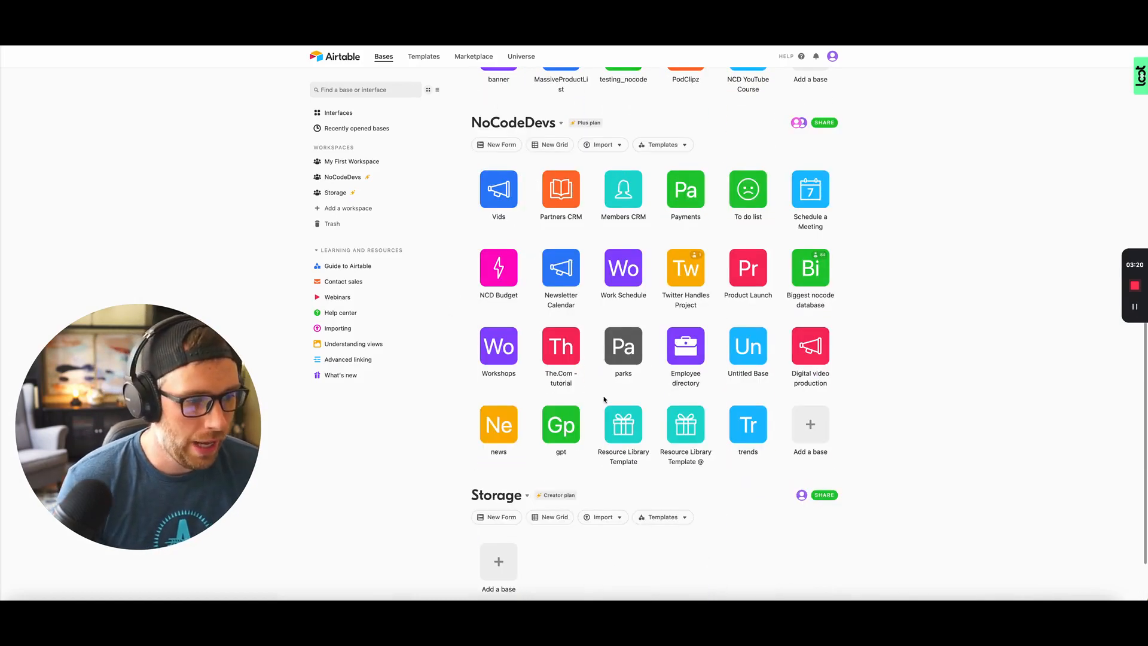
click(741, 422)
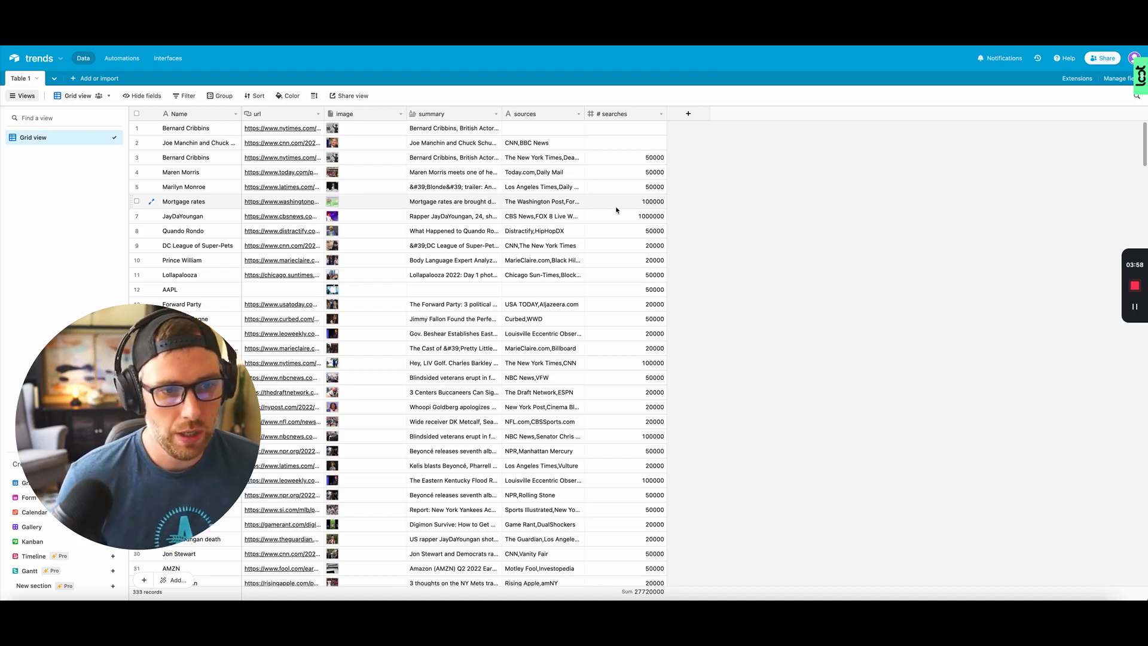
Return to the Zap in Zapier and add an Airtable action with the Create Record event
key(ctrl+Tab)
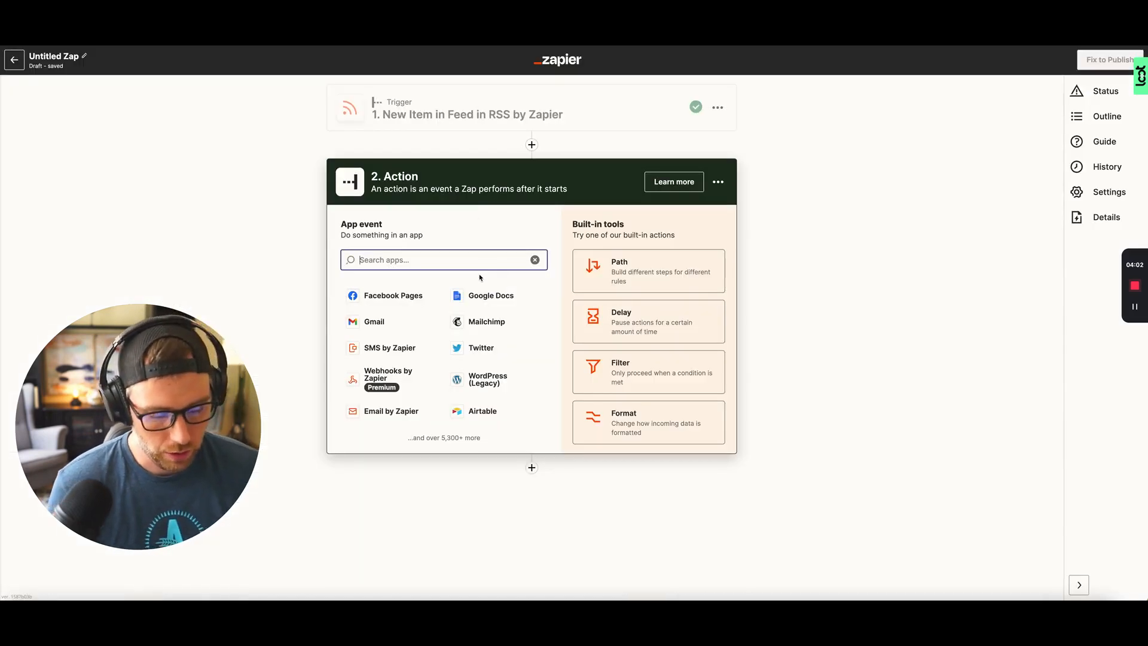
text(air)
click(377, 296)
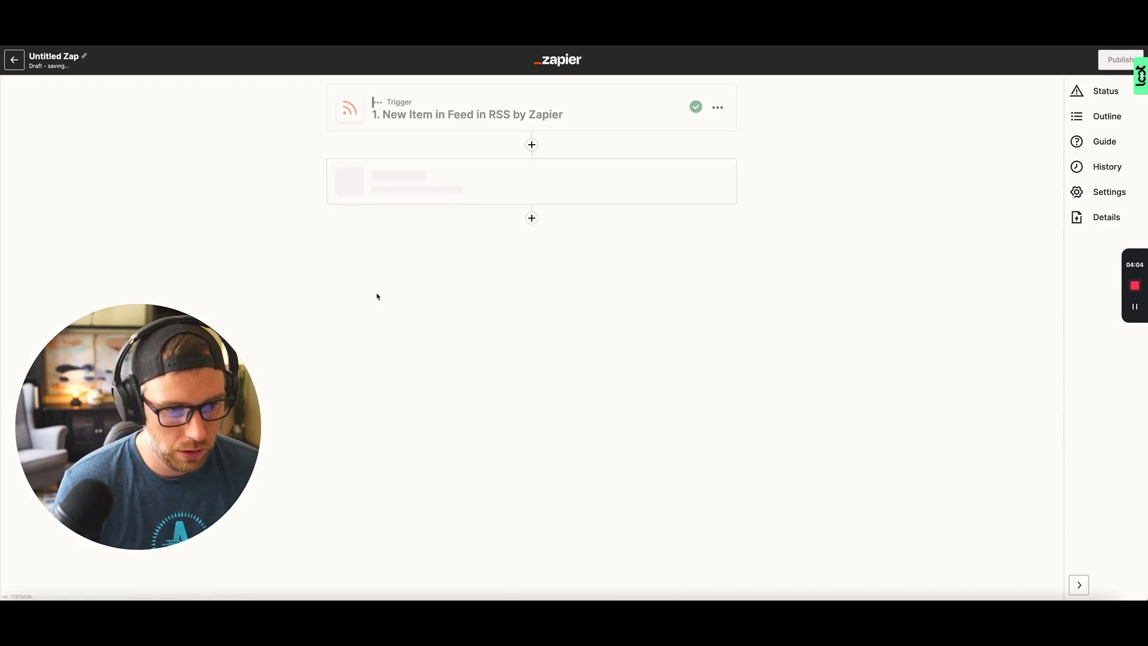
click(419, 302)
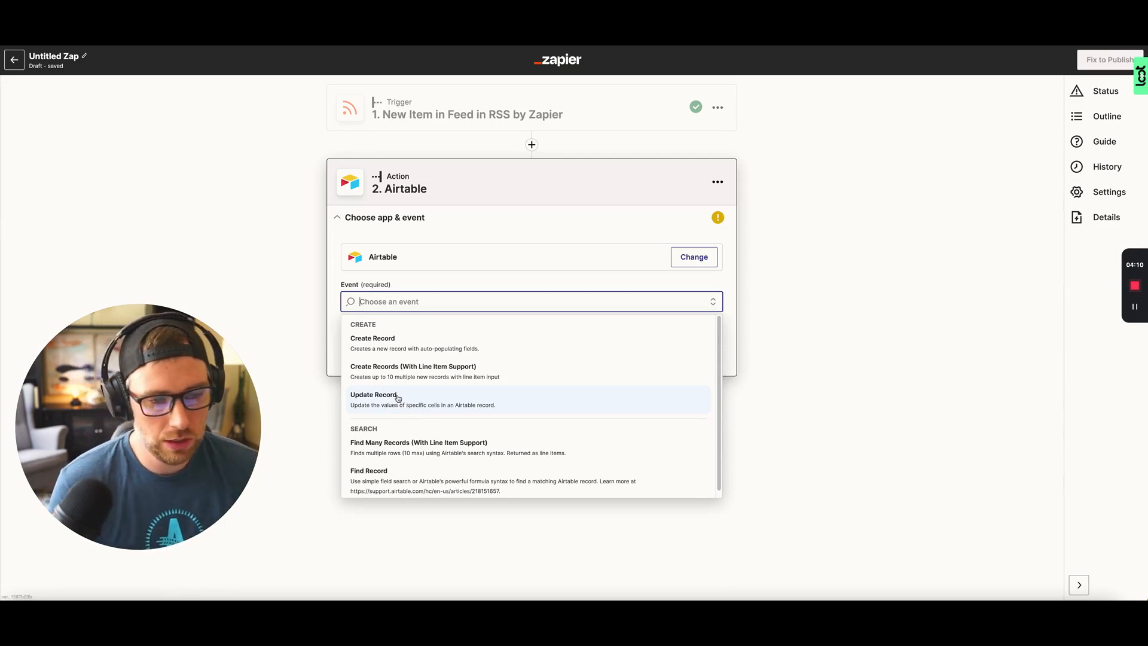
click(385, 346)
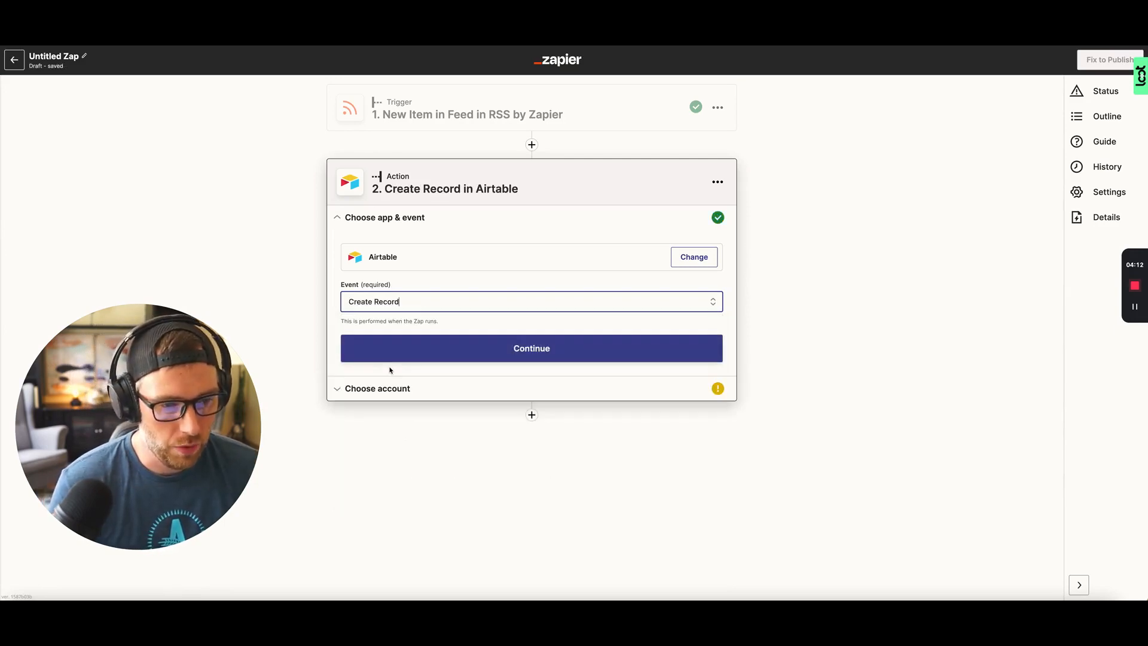
click(449, 356)
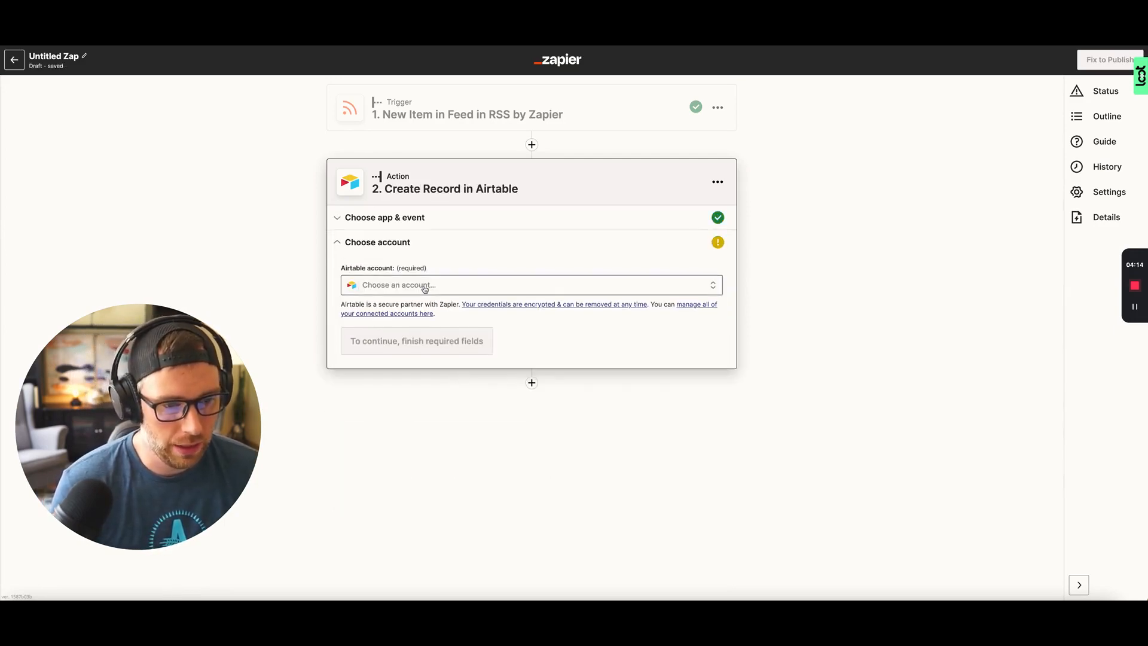
Select the Airtable #8 connection for the action and continue to the action setup
click(425, 287)
click(398, 366)
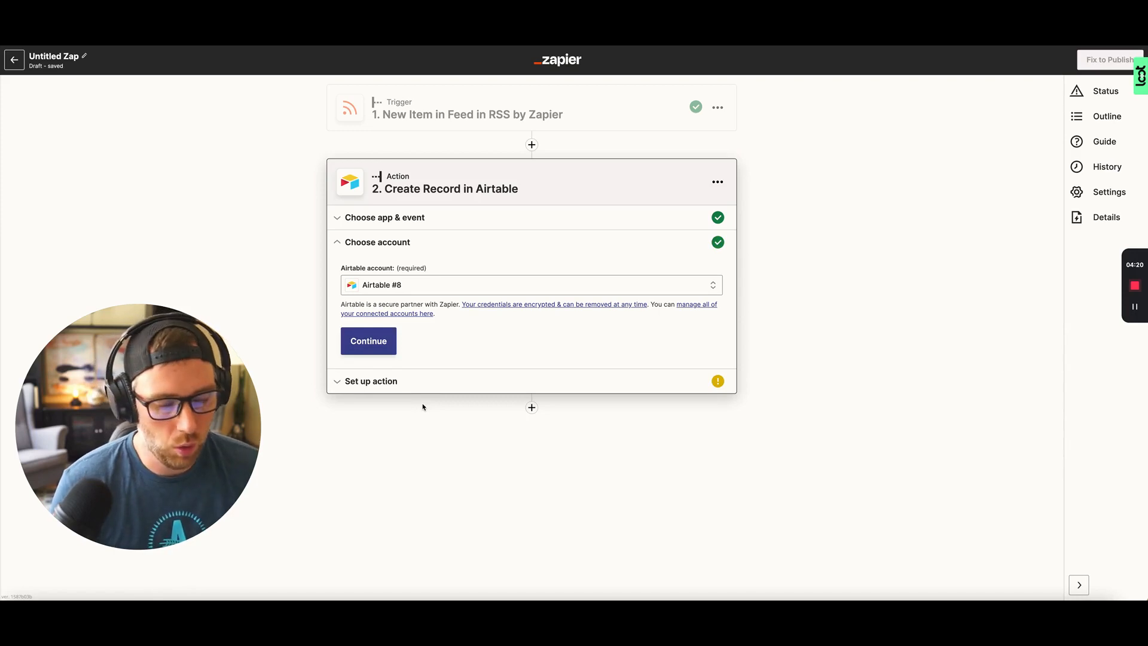
click(389, 349)
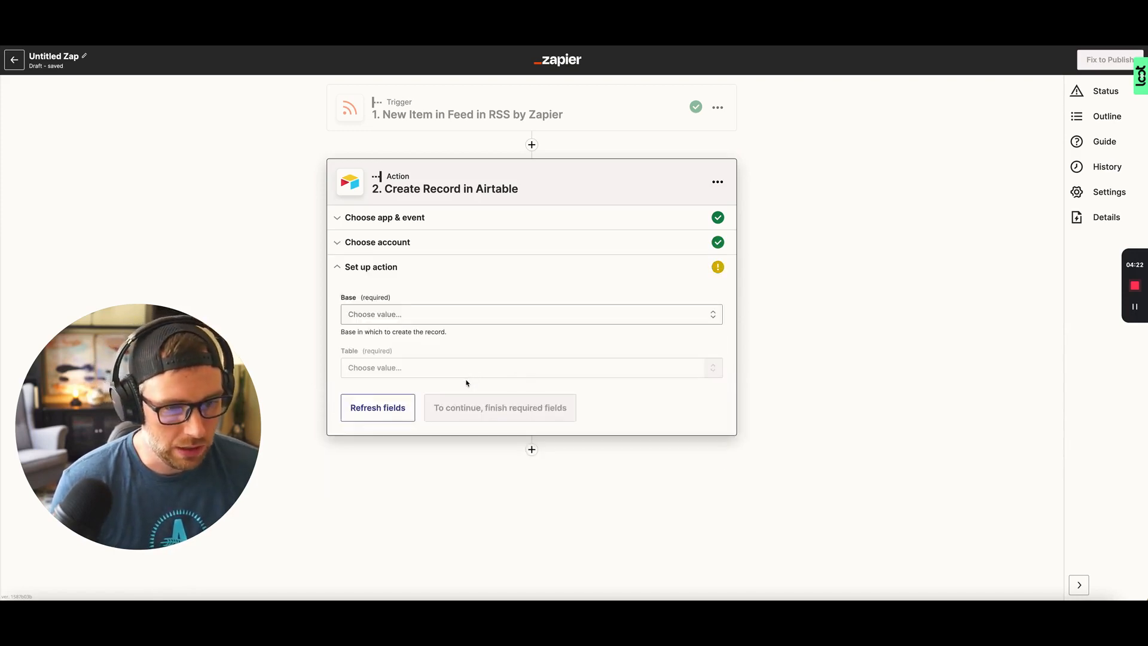
Set the record's destination to Table 1 of the trends base
click(401, 322)
text(trend)
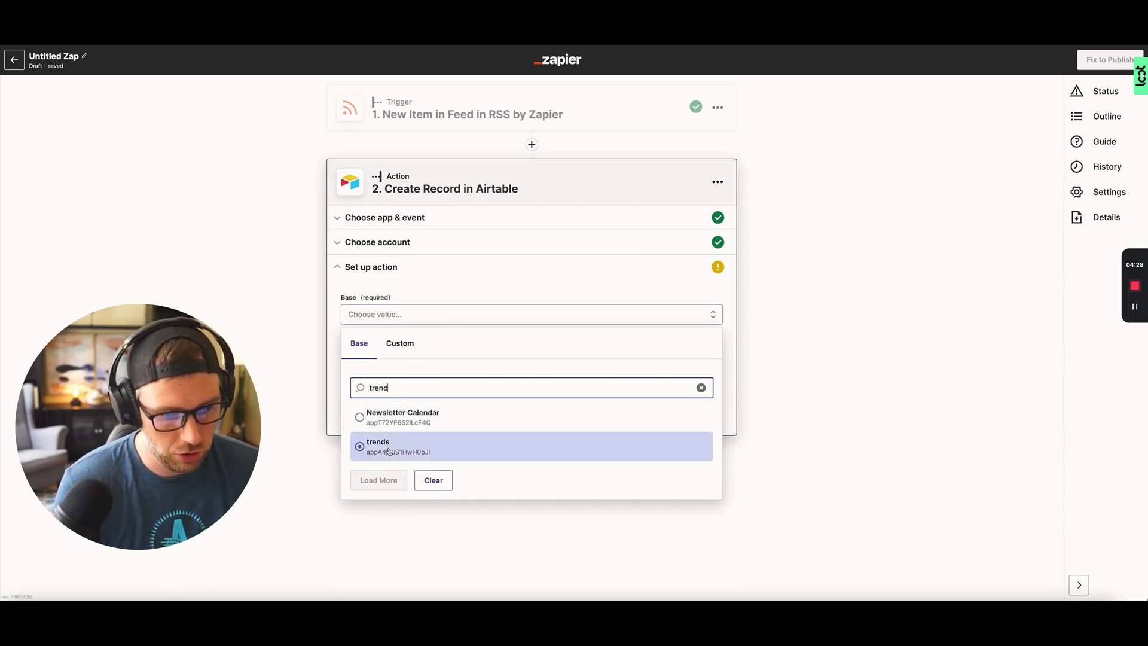
click(389, 451)
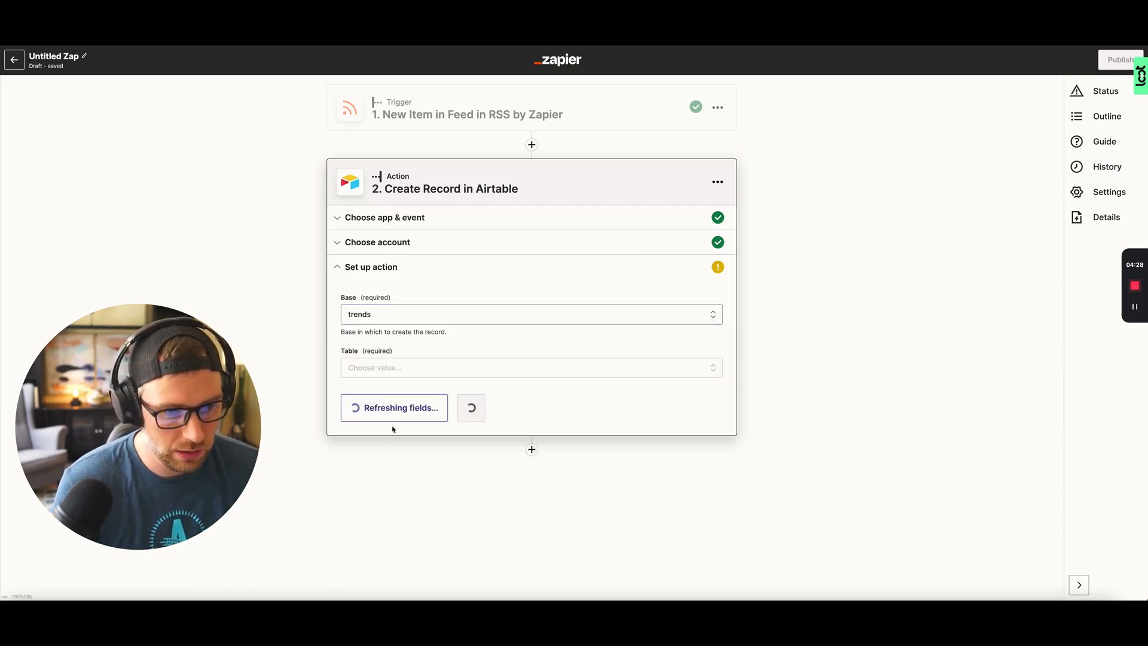
click(385, 368)
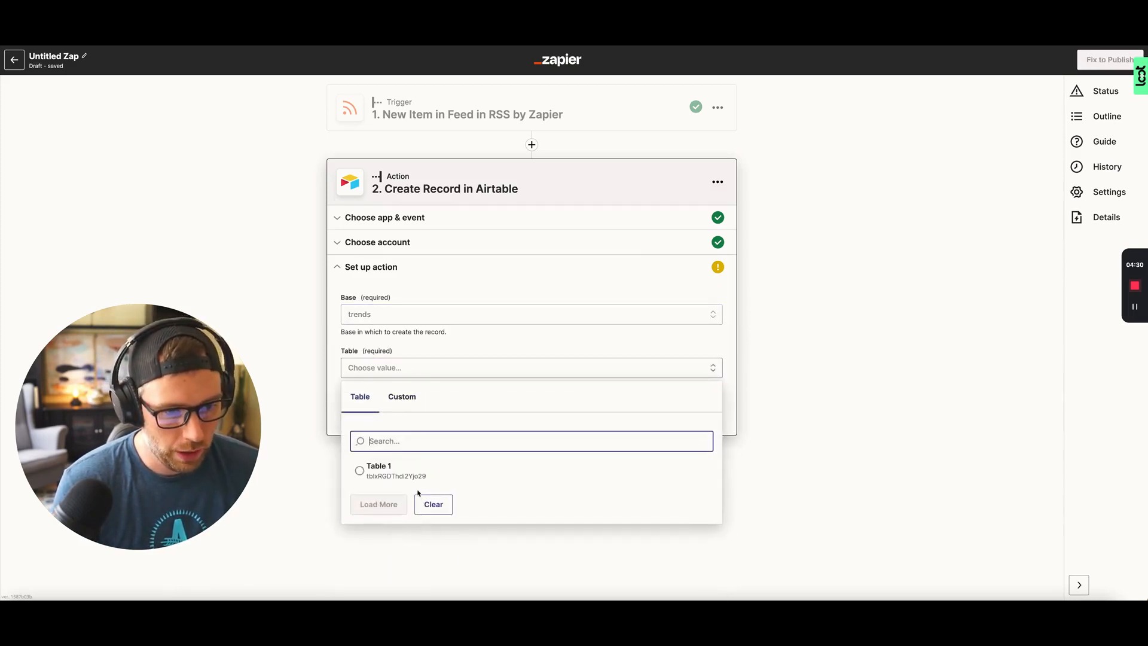
click(389, 467)
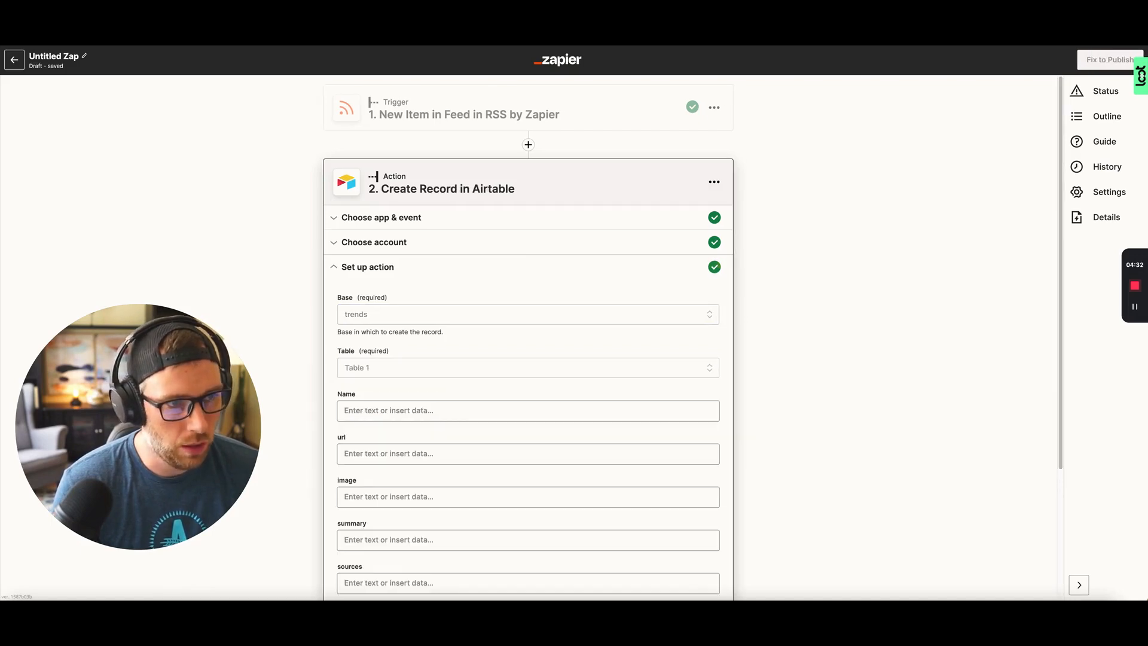
Examine the columns of the trends table in Airtable, and return to the Zap in Zapier to review the matching action fields
click(162, 27)
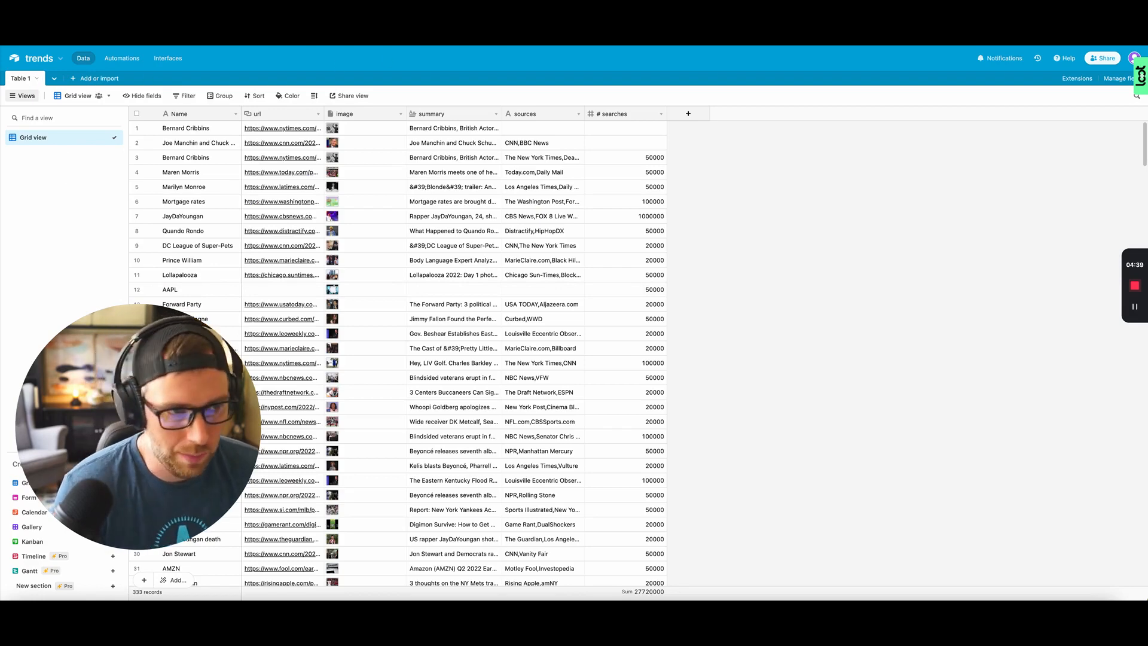
click(210, 27)
scroll(465, 274, down, 2)
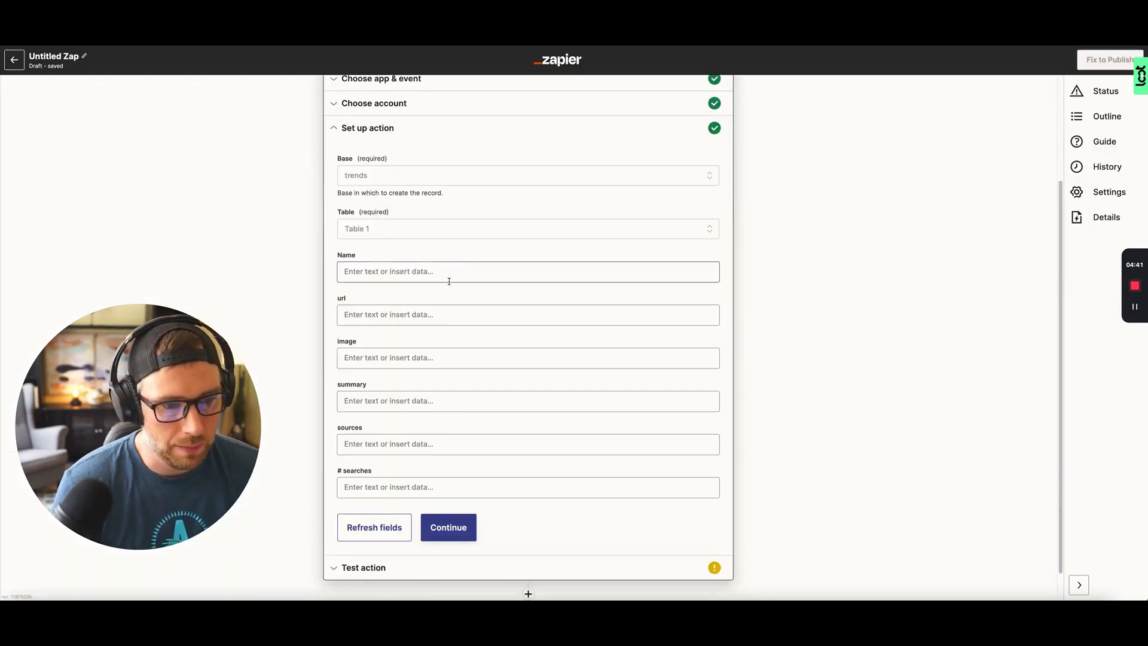
scroll(431, 281, up, 1)
click(362, 241)
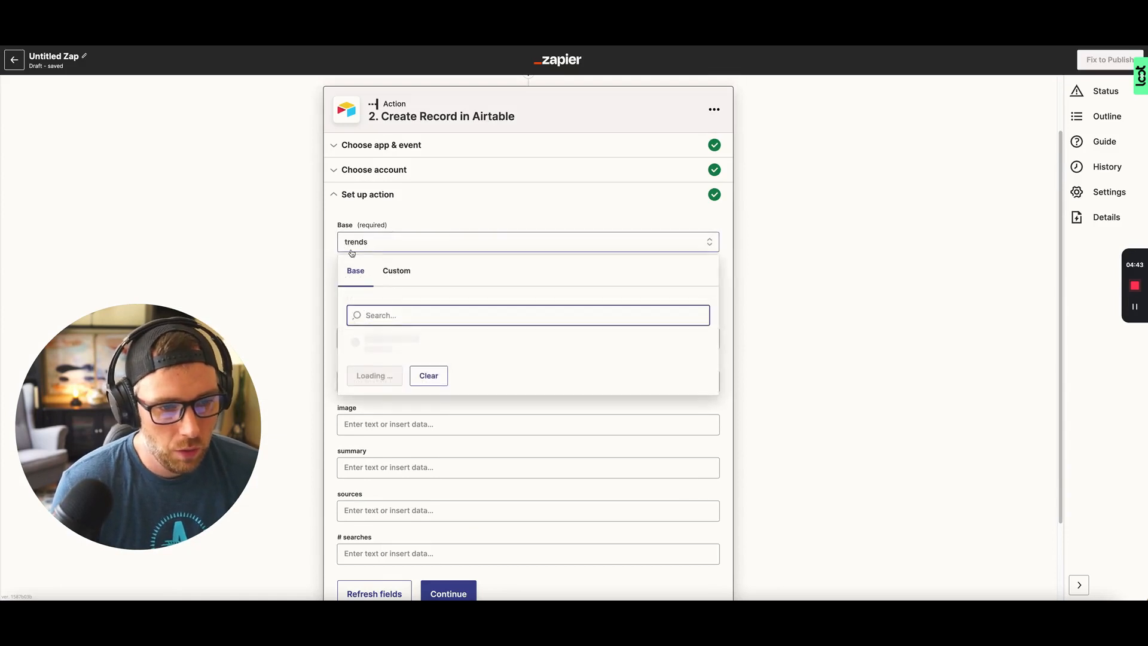
click(317, 251)
Map the Name field to the RSS feed's Raw News Item News Item Title value
click(362, 339)
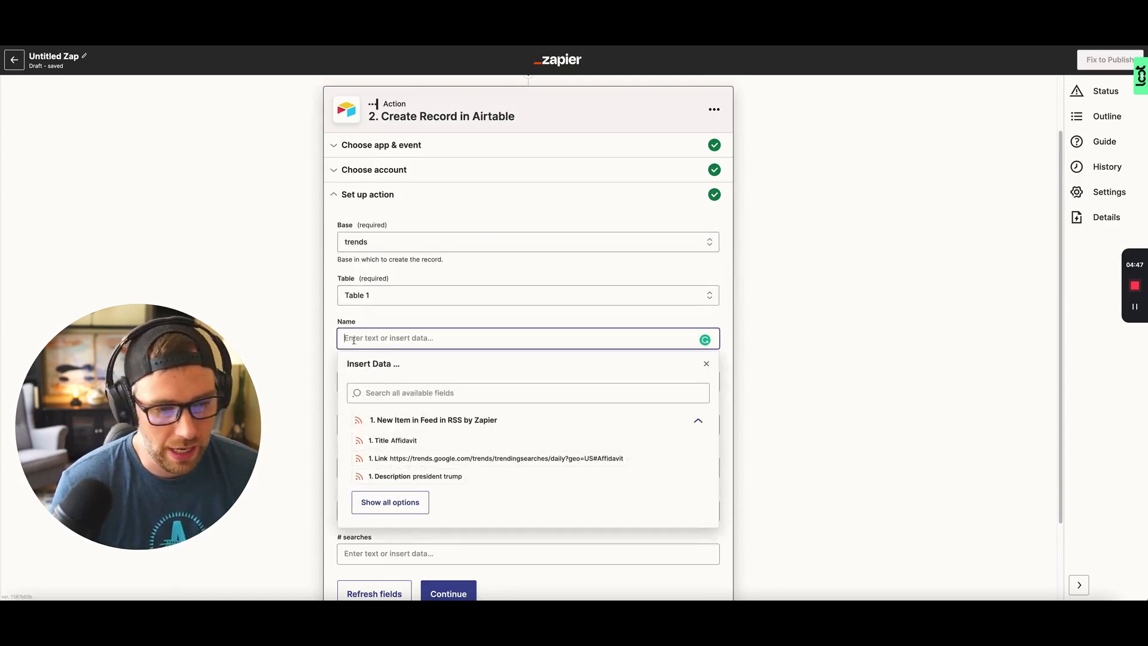
click(389, 503)
scroll(386, 455, down, 2)
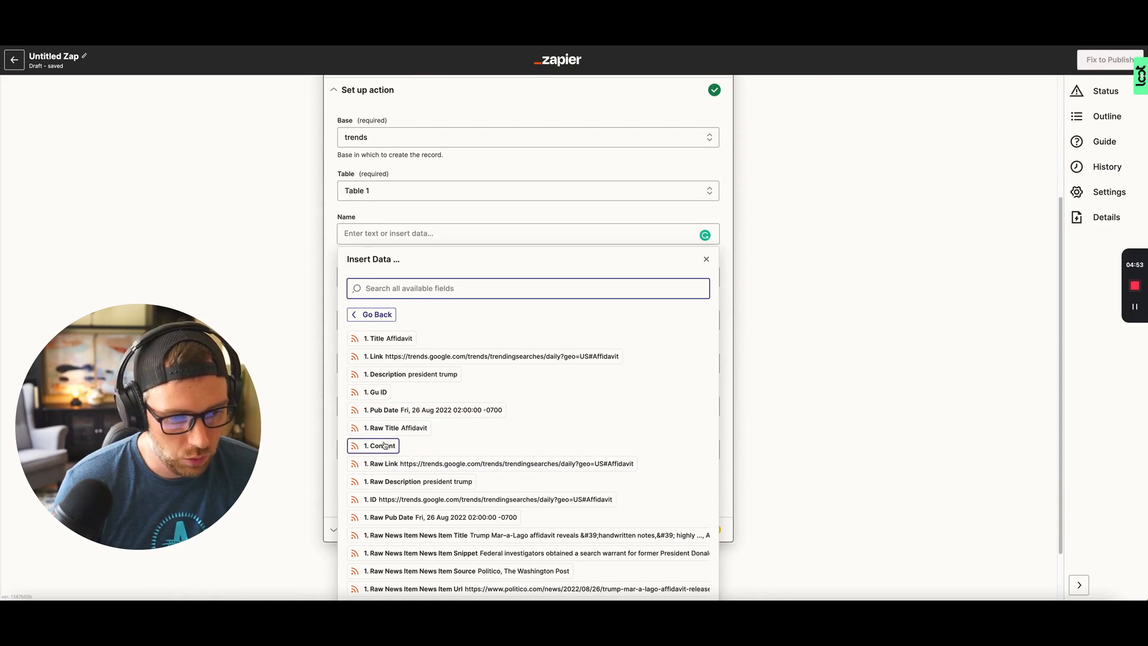
scroll(416, 392, down, 1)
scroll(416, 392, down, 2)
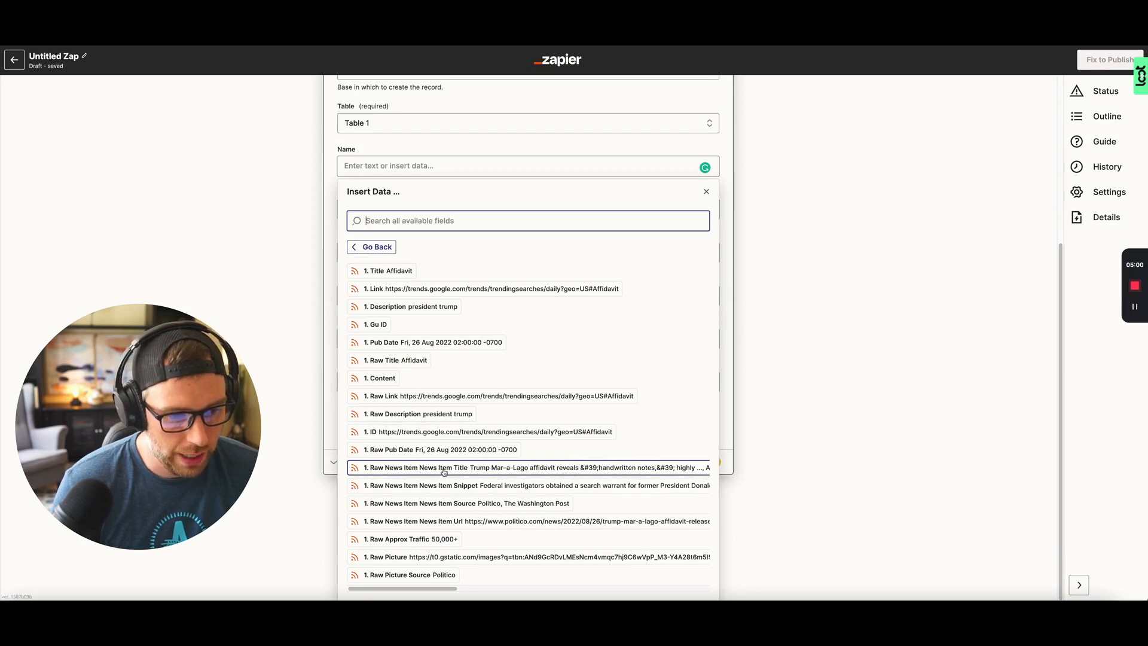
click(568, 471)
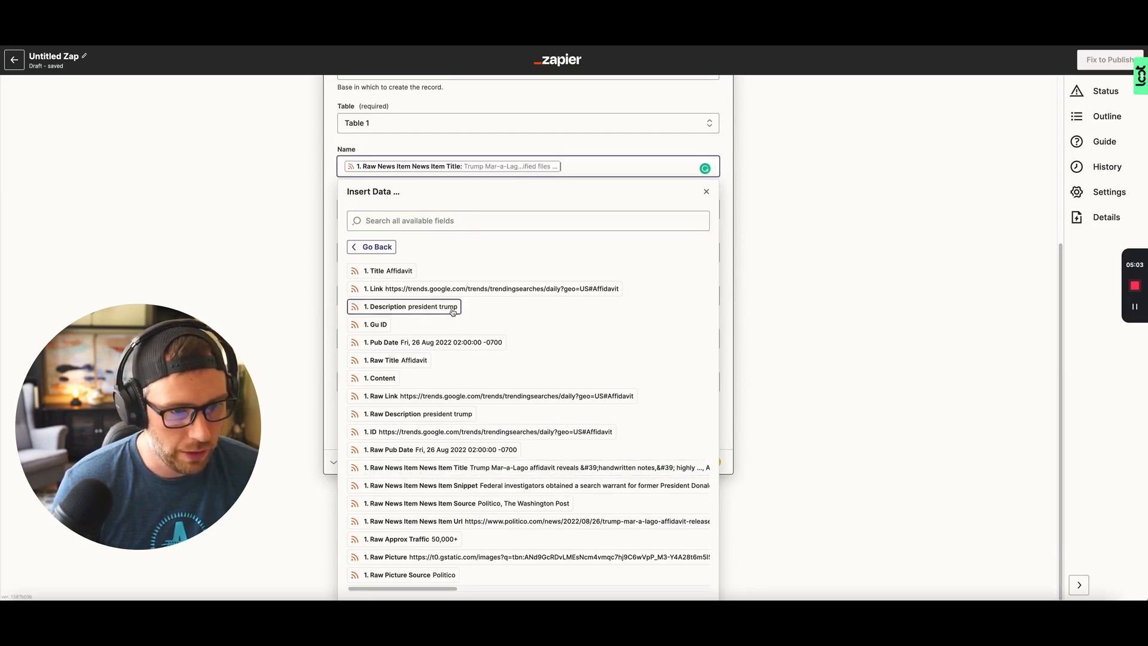
click(328, 201)
Map the url field to the RSS feed's Raw News Item News Item Url value
click(376, 279)
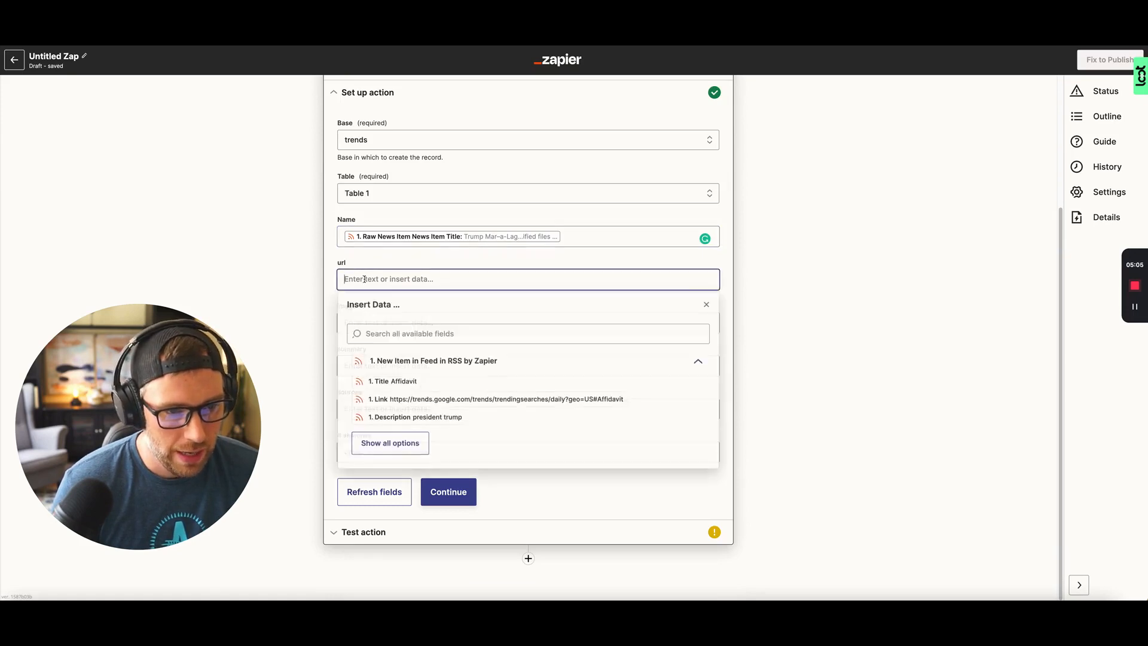
click(404, 445)
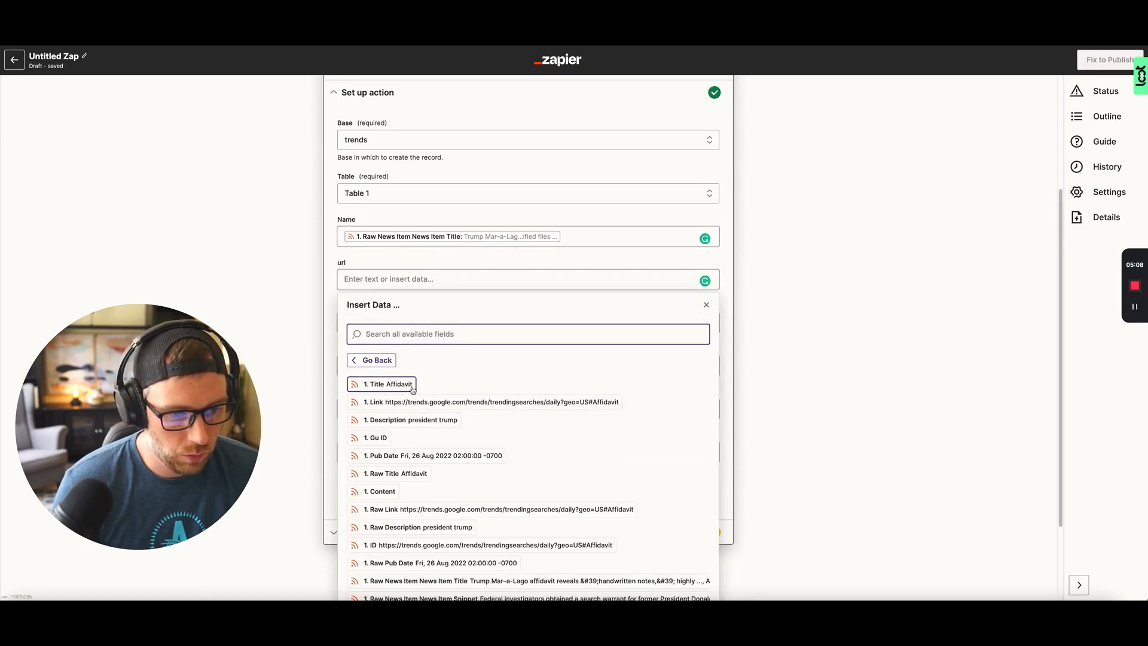
scroll(460, 407, down, 2)
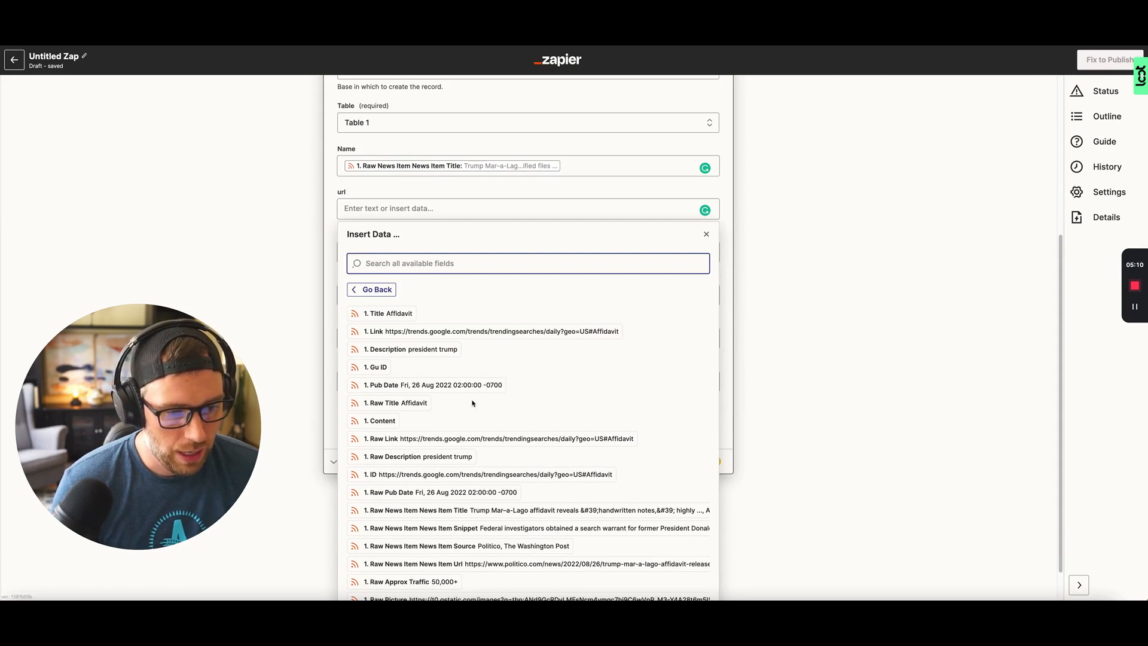
click(474, 565)
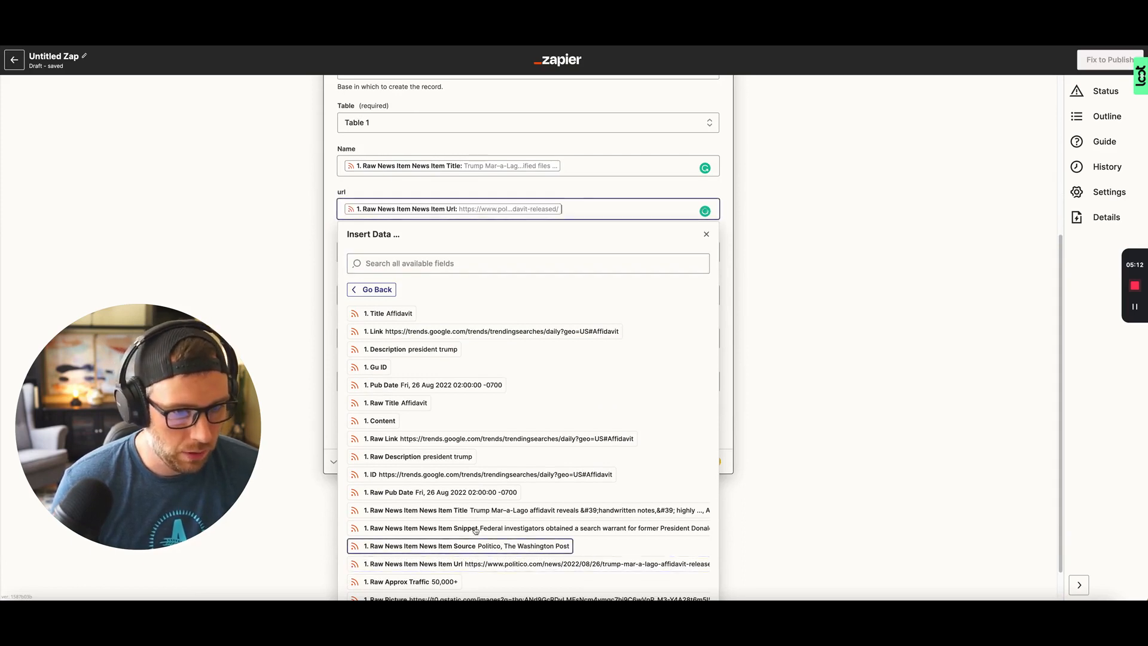
click(330, 264)
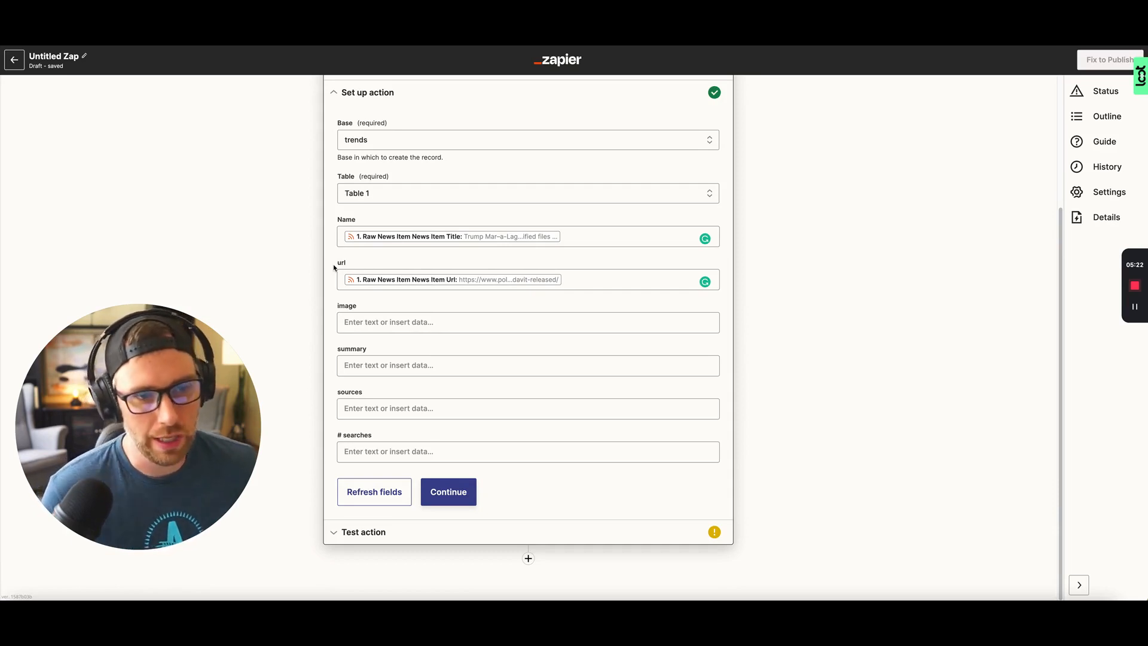
Map the image field to the RSS feed's Raw Picture value
click(360, 322)
click(395, 490)
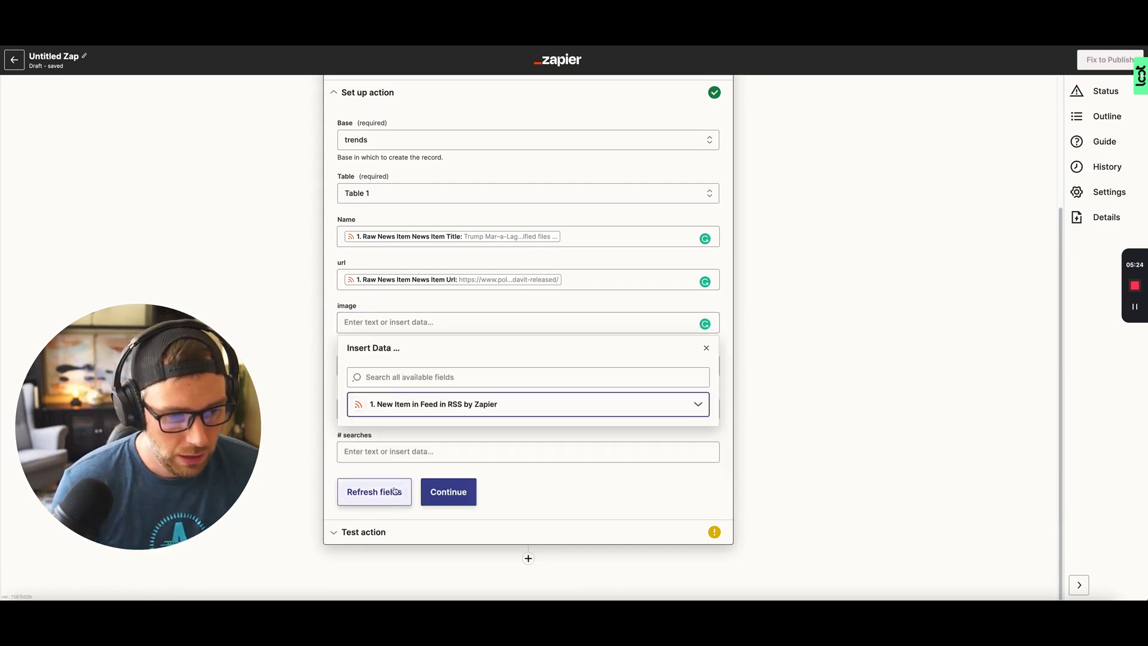
click(328, 360)
click(355, 326)
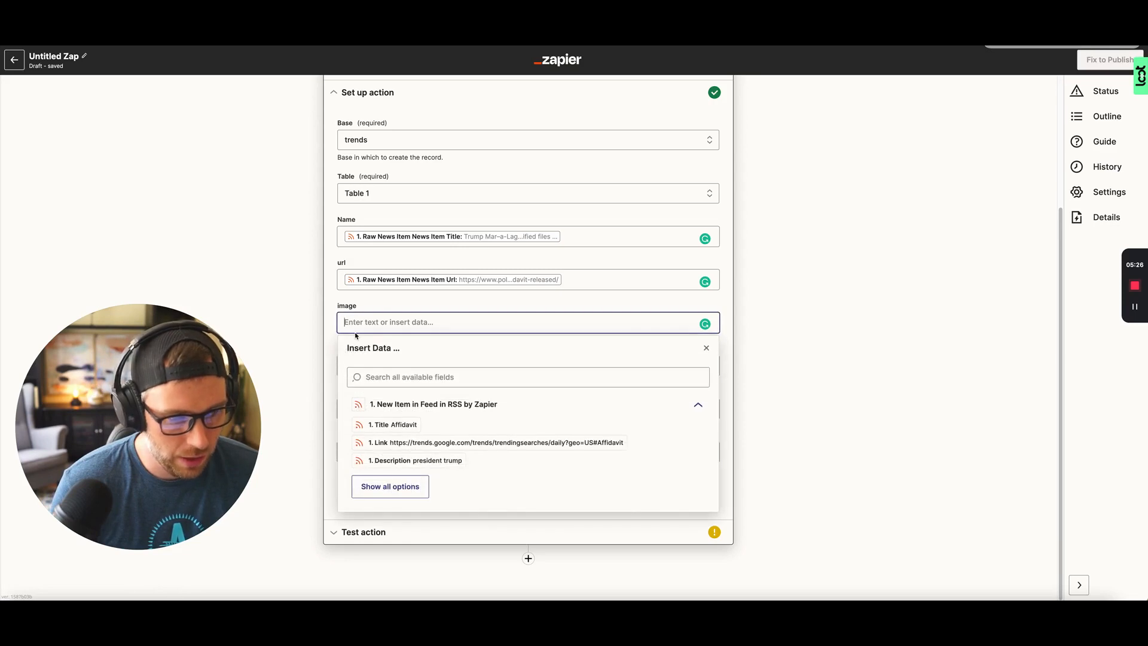
click(395, 486)
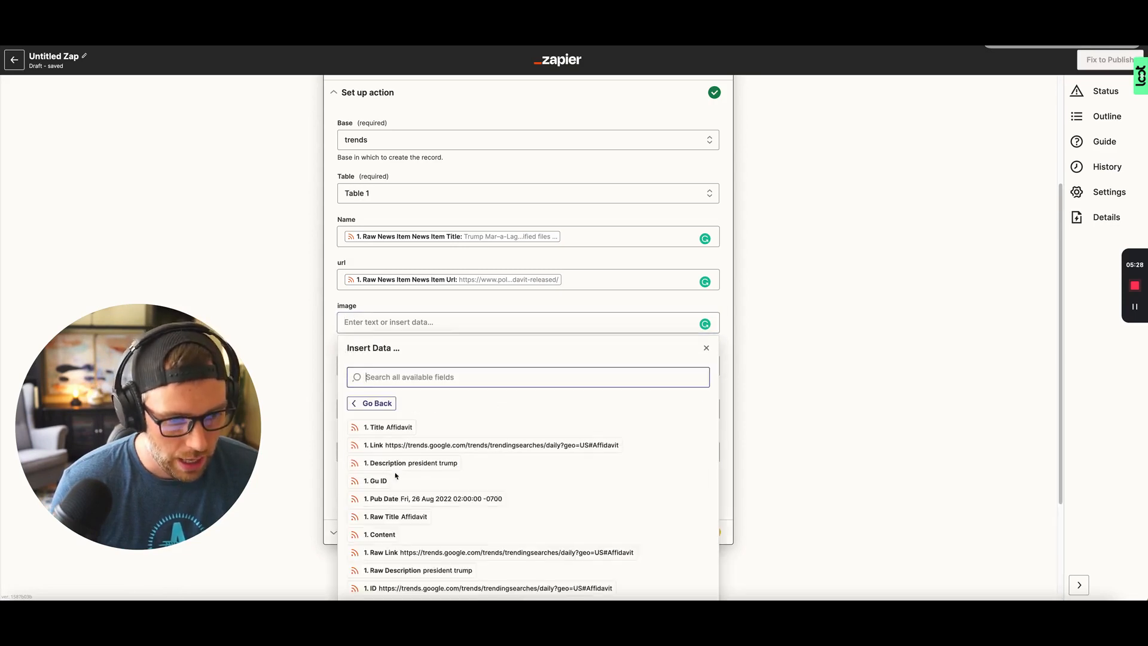
scroll(396, 473, down, 3)
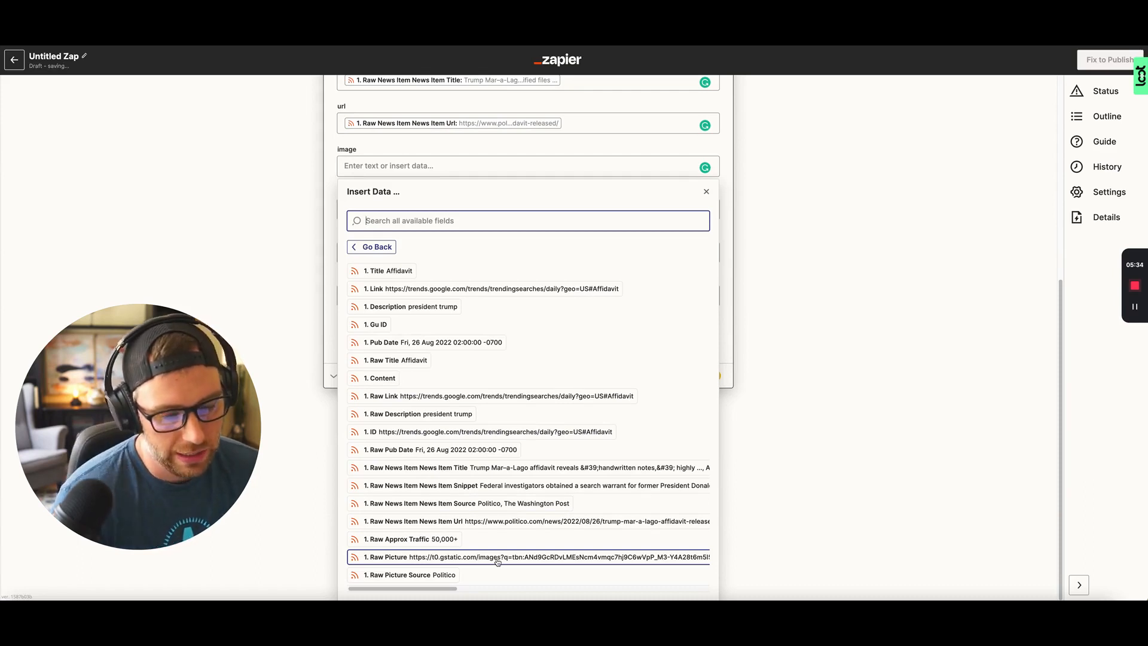
click(497, 557)
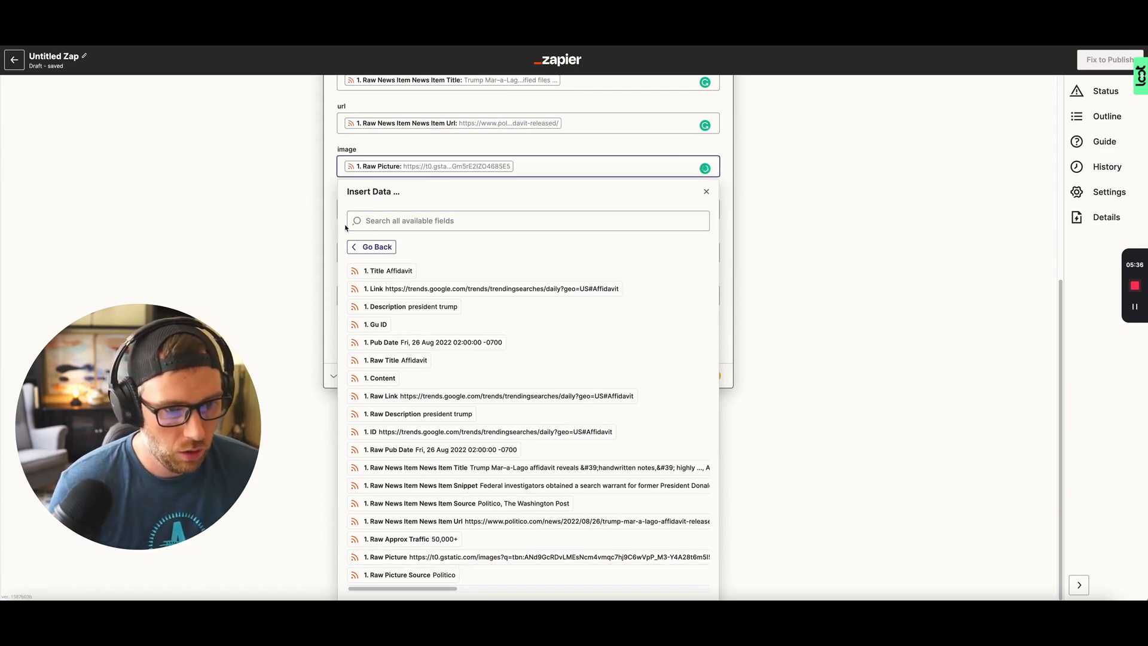
click(329, 177)
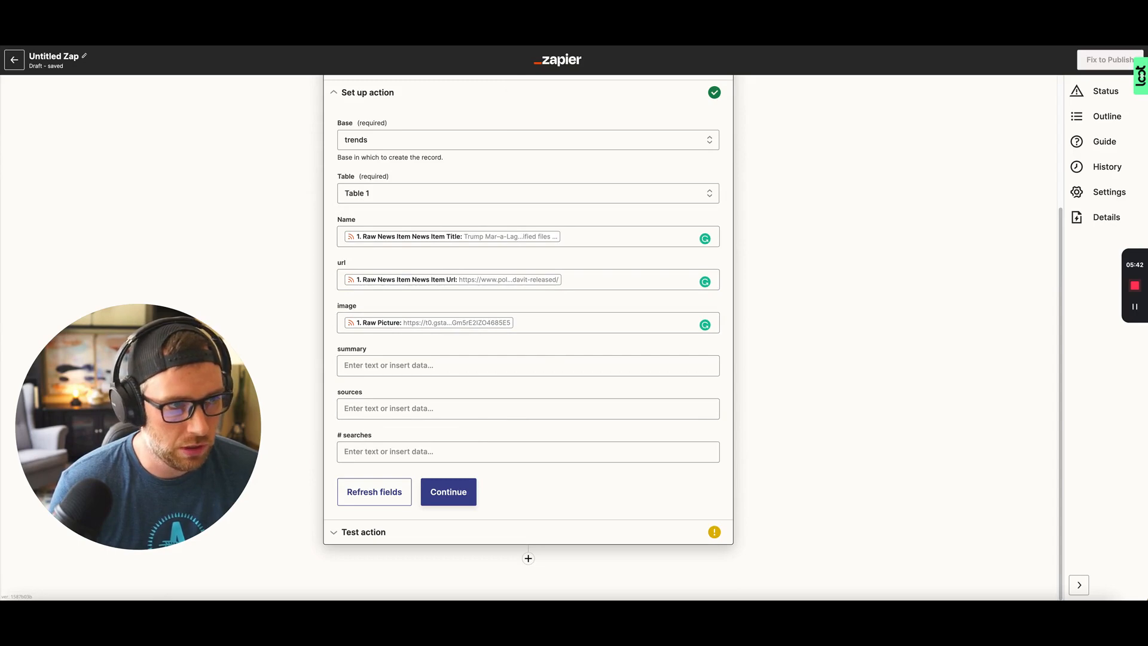
Map the summary field to the RSS feed's Raw News Item News Item Snippet value
click(496, 24)
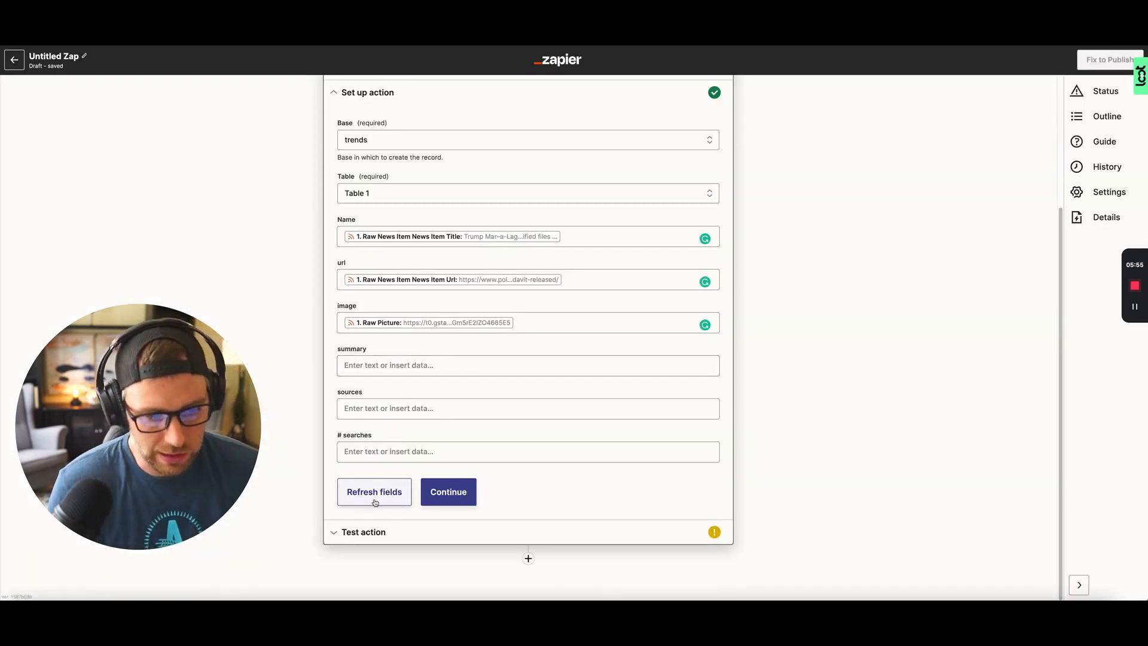
click(371, 364)
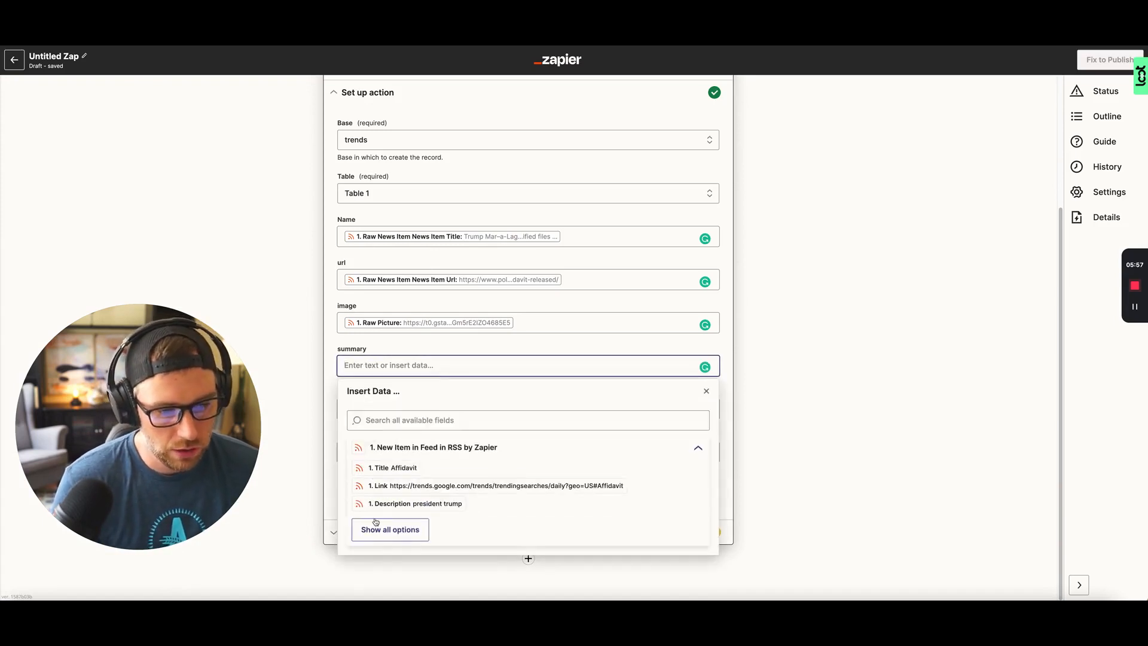
click(390, 529)
scroll(377, 478, down, 3)
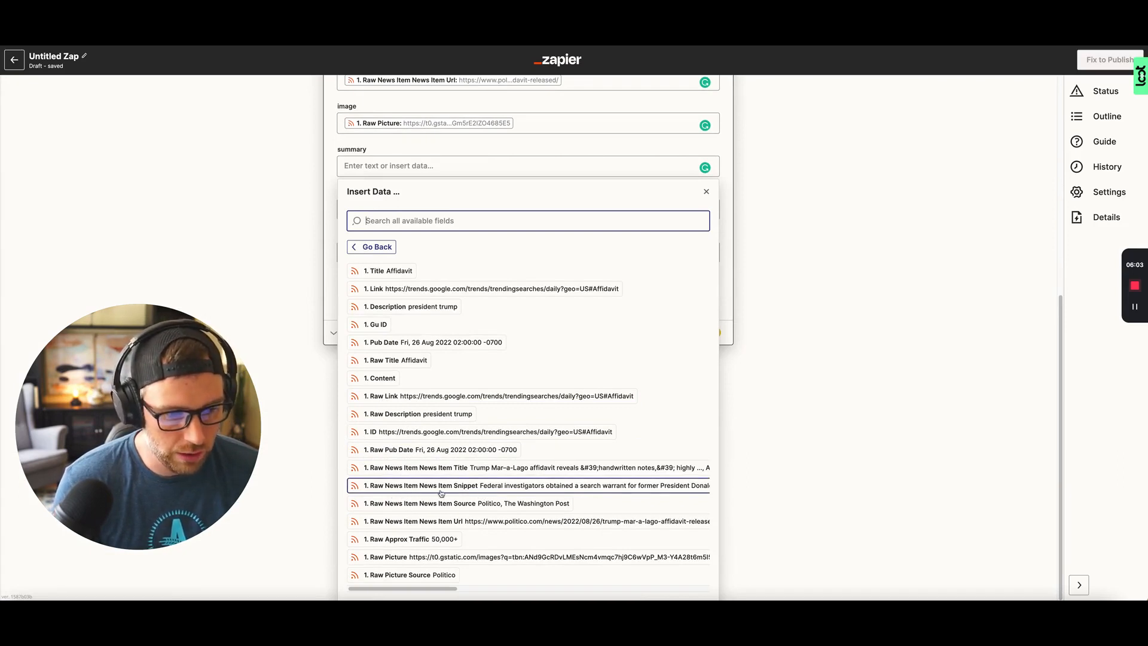
click(479, 487)
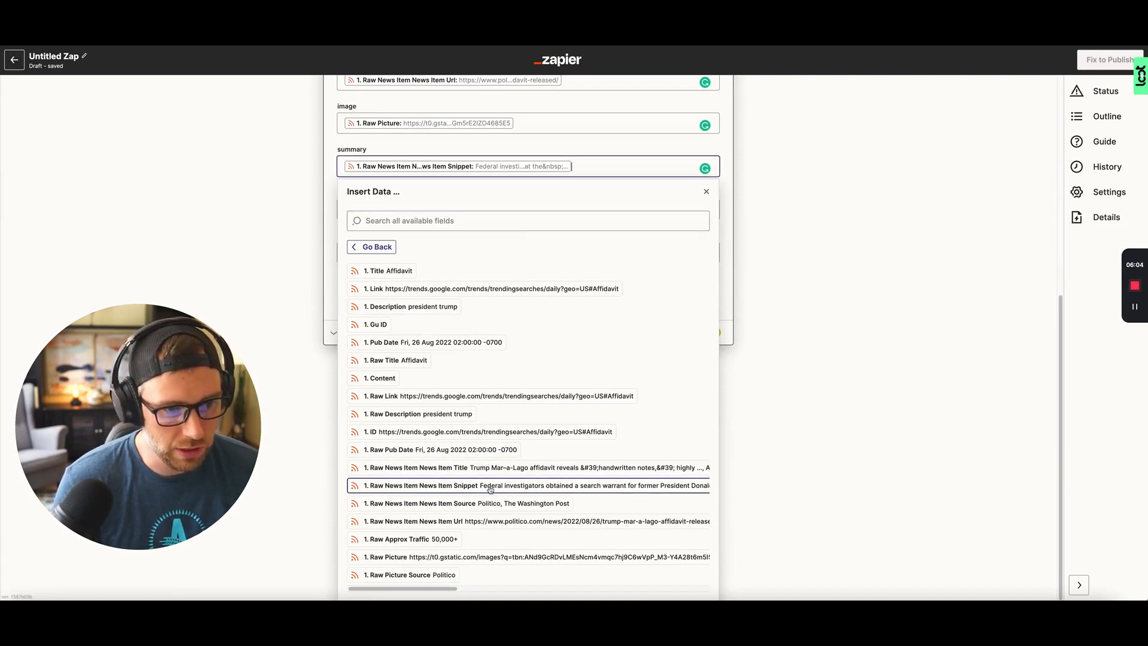
click(327, 229)
Map the sources field to the RSS feed's Raw News Item News Item Source value
click(405, 413)
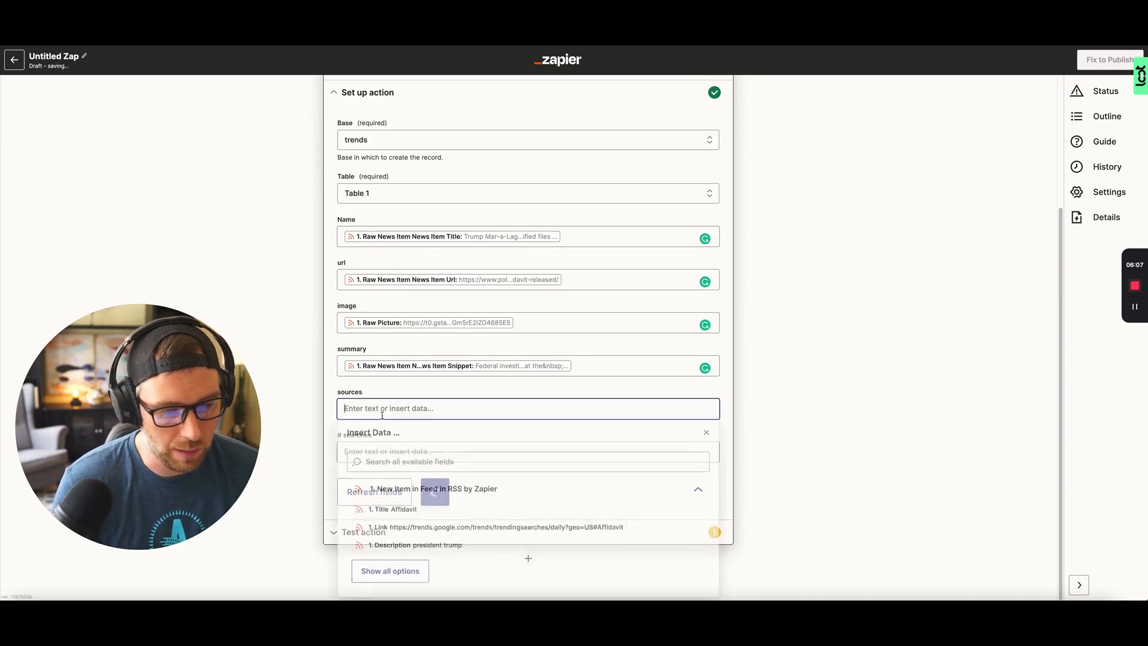
click(385, 573)
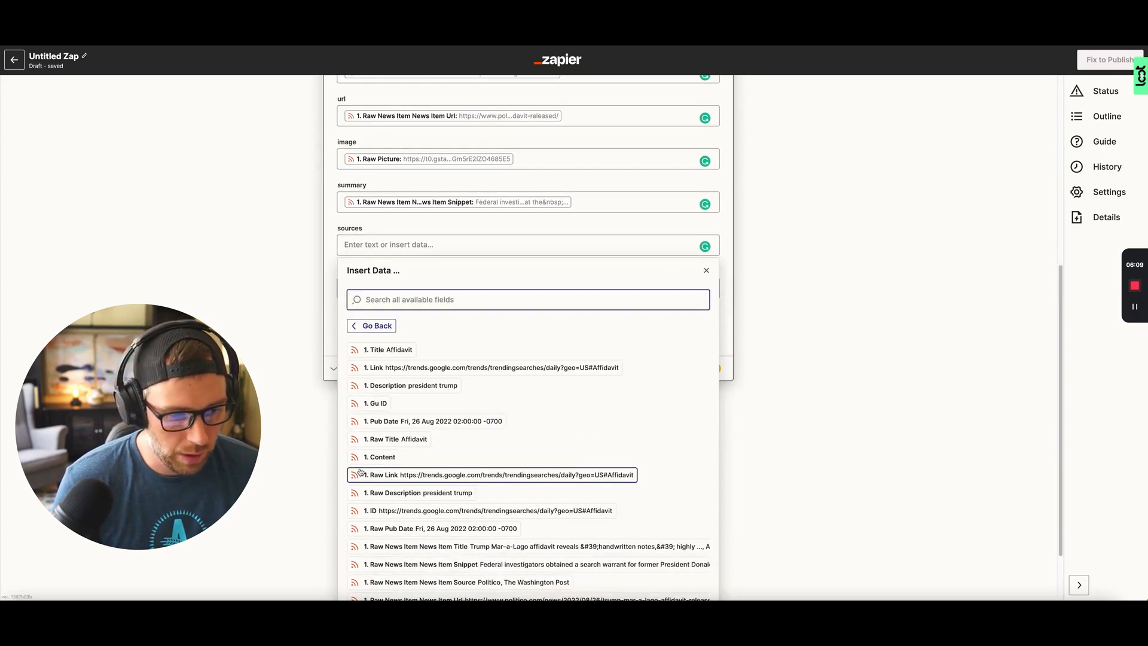
scroll(412, 460, down, 4)
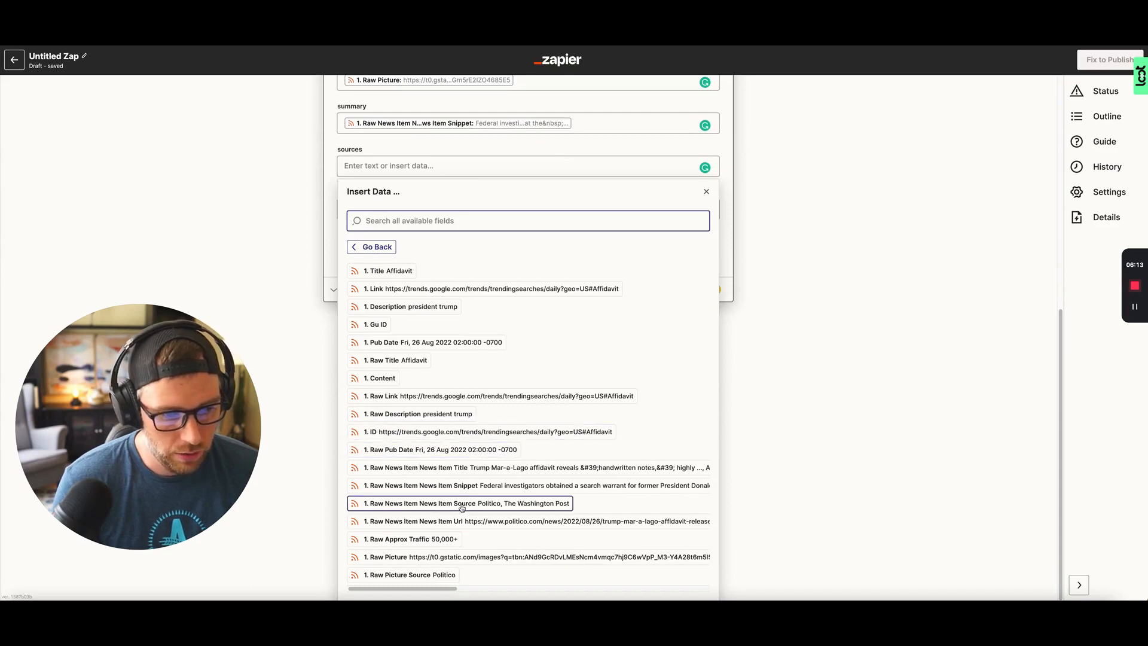
click(542, 504)
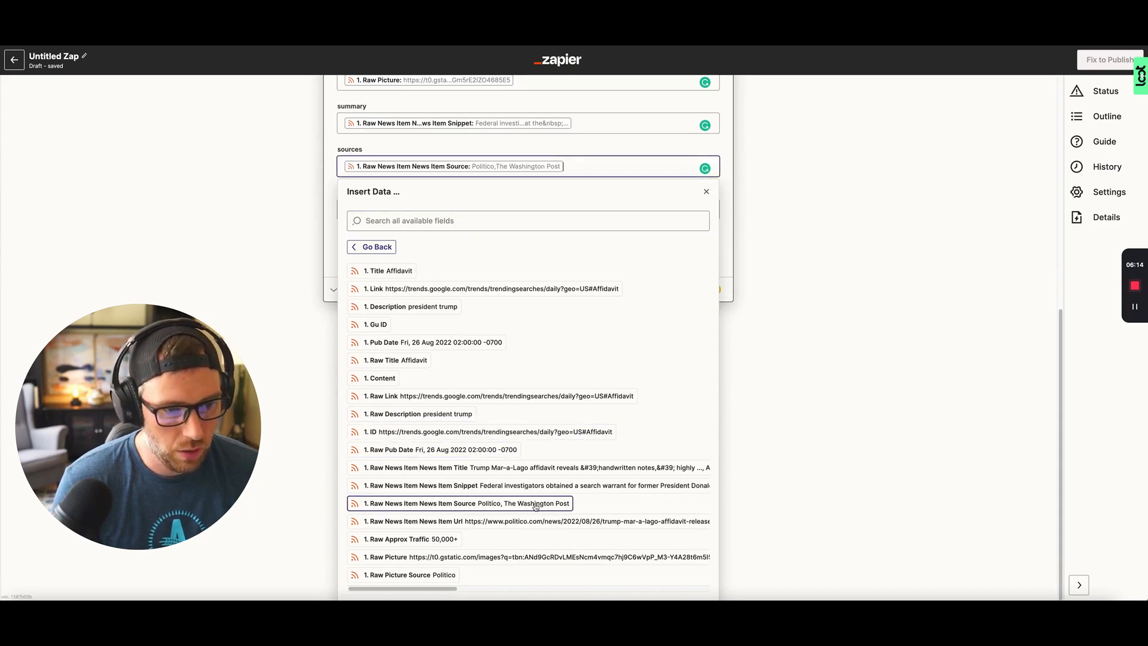
click(332, 221)
Map the # searches field to the RSS feed's Raw Approx Traffic value, and continue to the action test
click(377, 454)
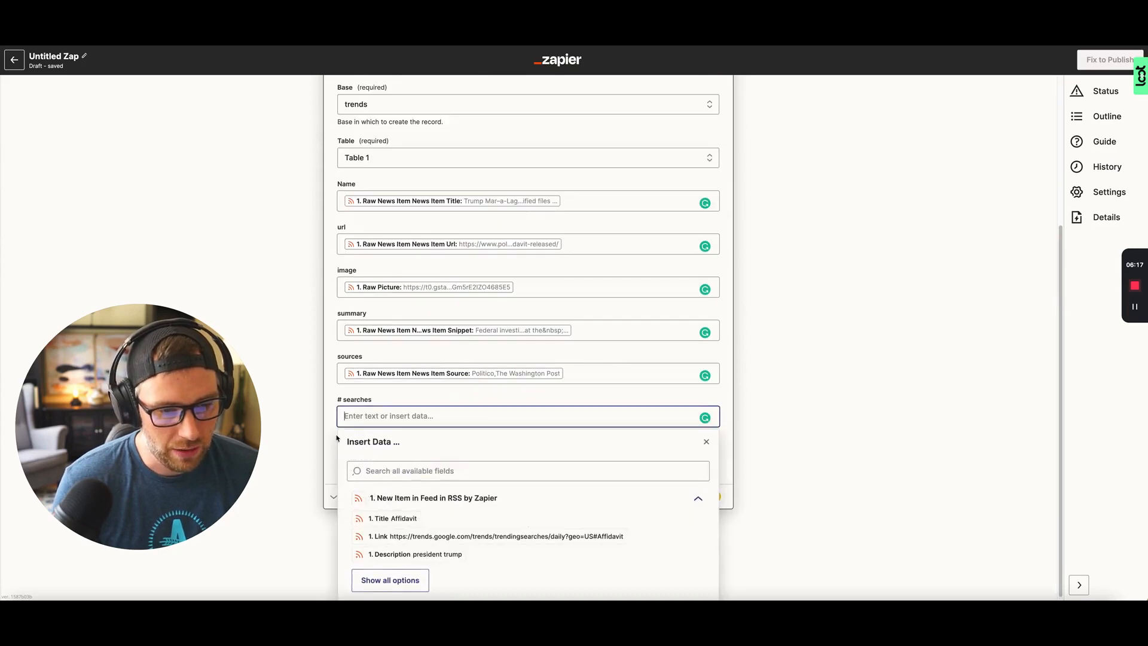
click(393, 574)
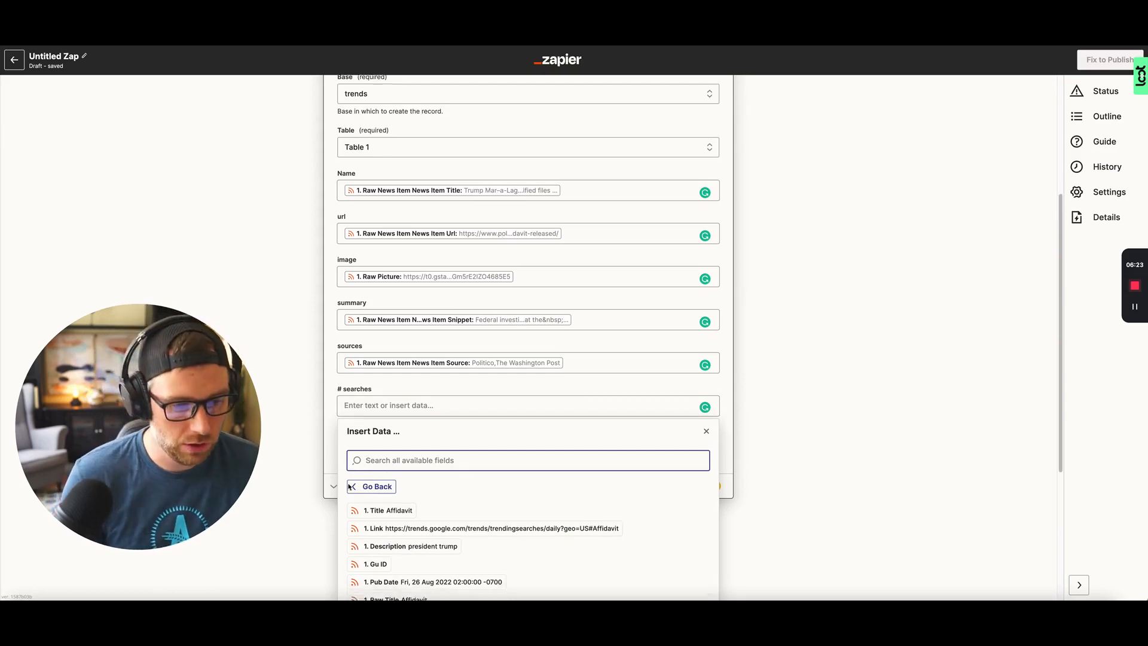
scroll(385, 480, down, 4)
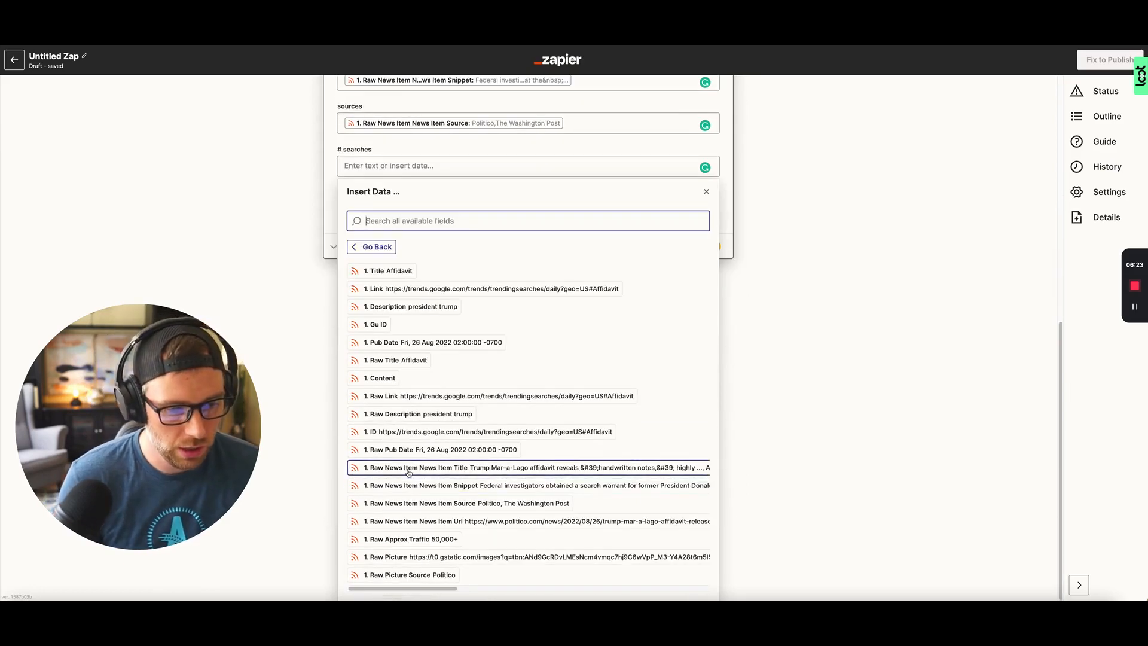
click(412, 540)
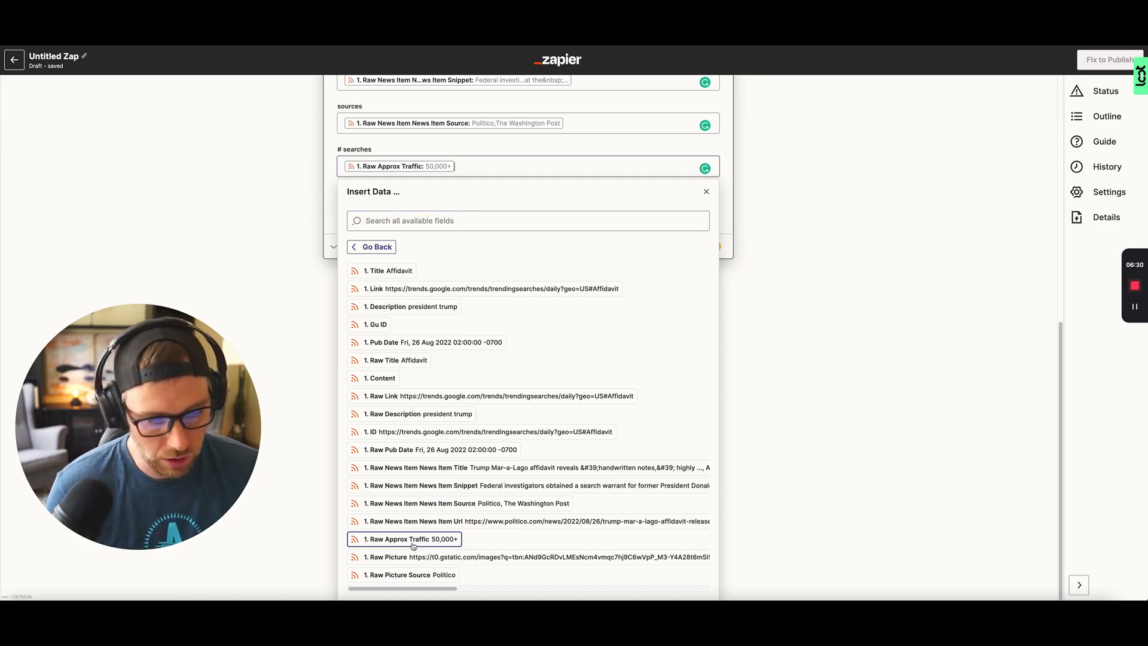
click(327, 198)
click(460, 501)
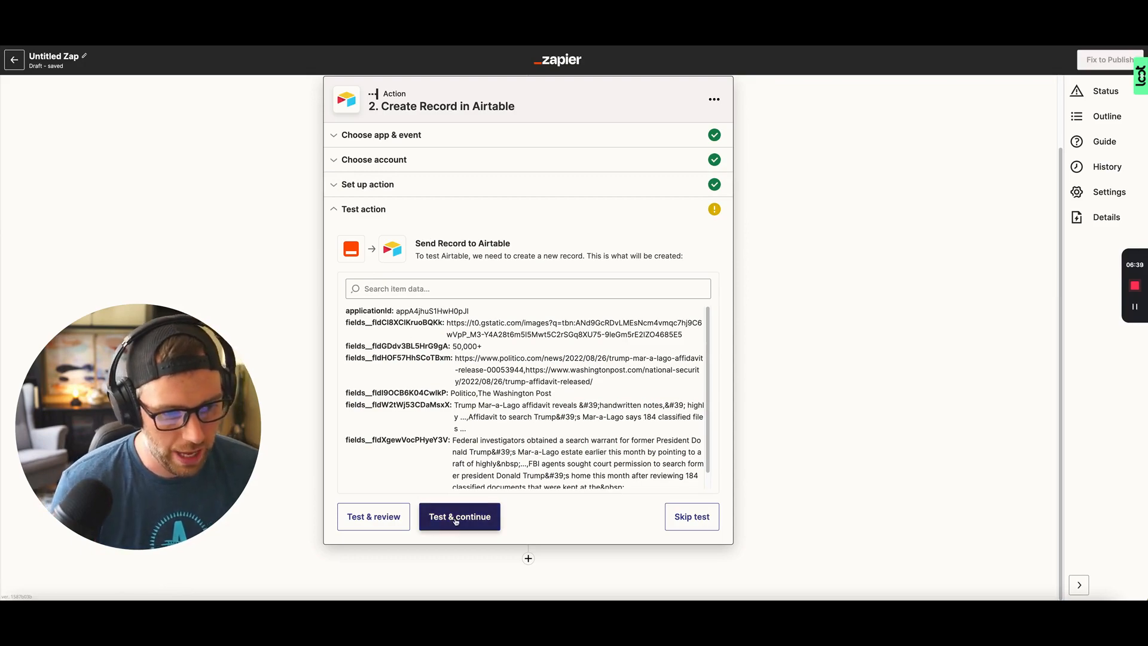
Review the existing records in the Airtable trends base, and run the Create Record action test in Zapier
key(ctrl+Tab)
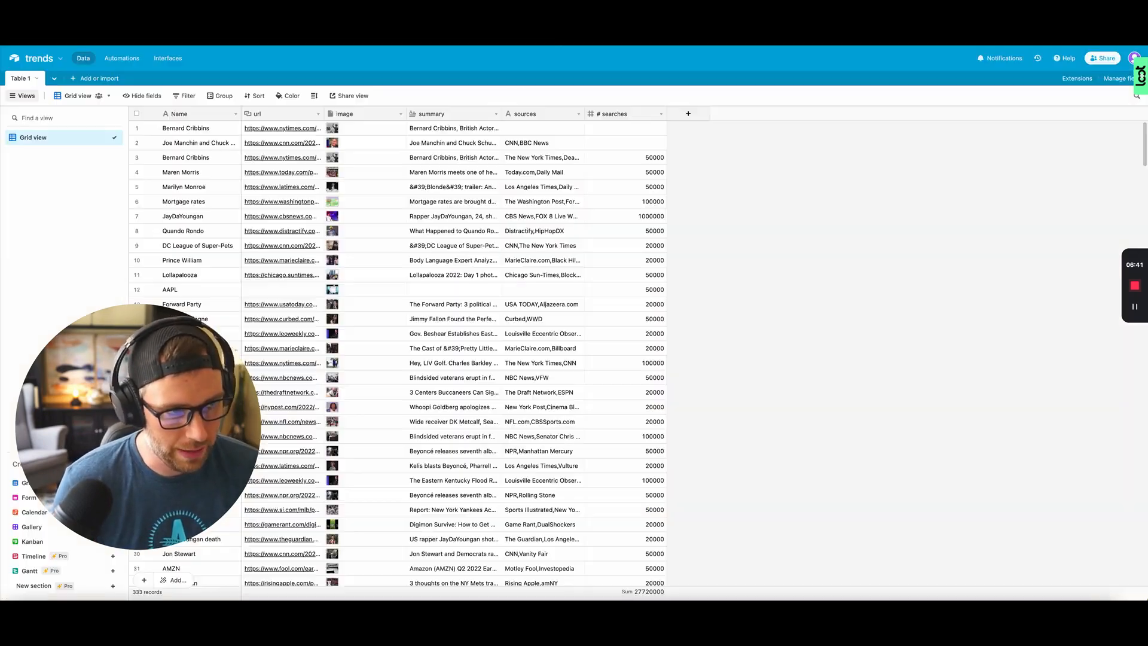
scroll(365, 270, down, 20)
scroll(362, 276, down, 20)
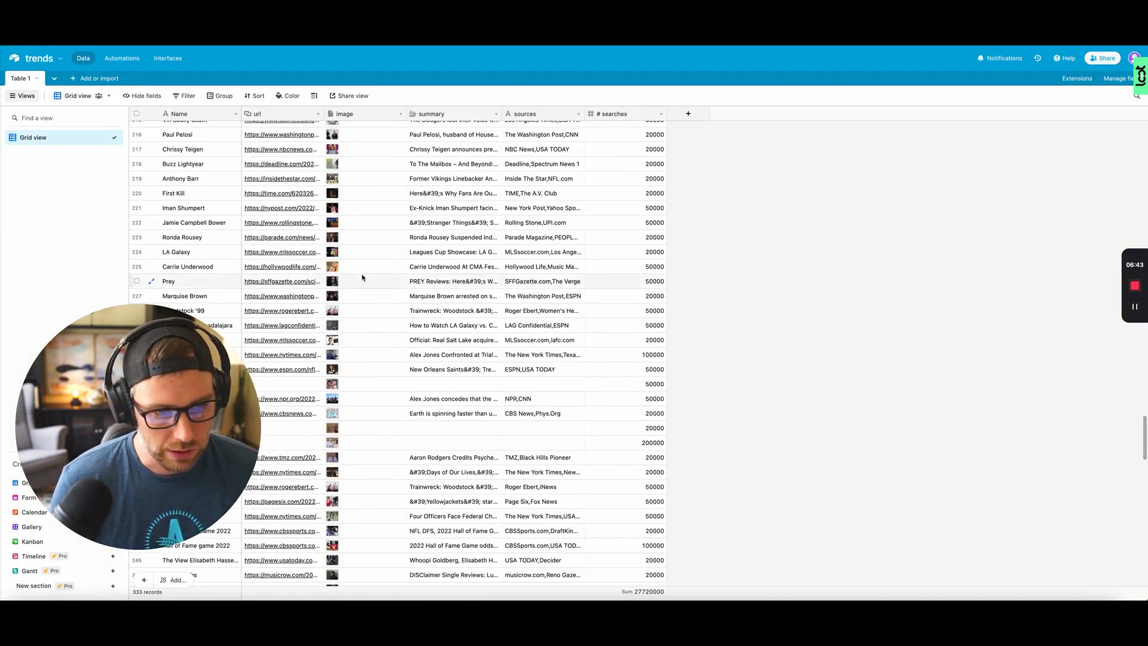
drag(207, 359, 979, 197)
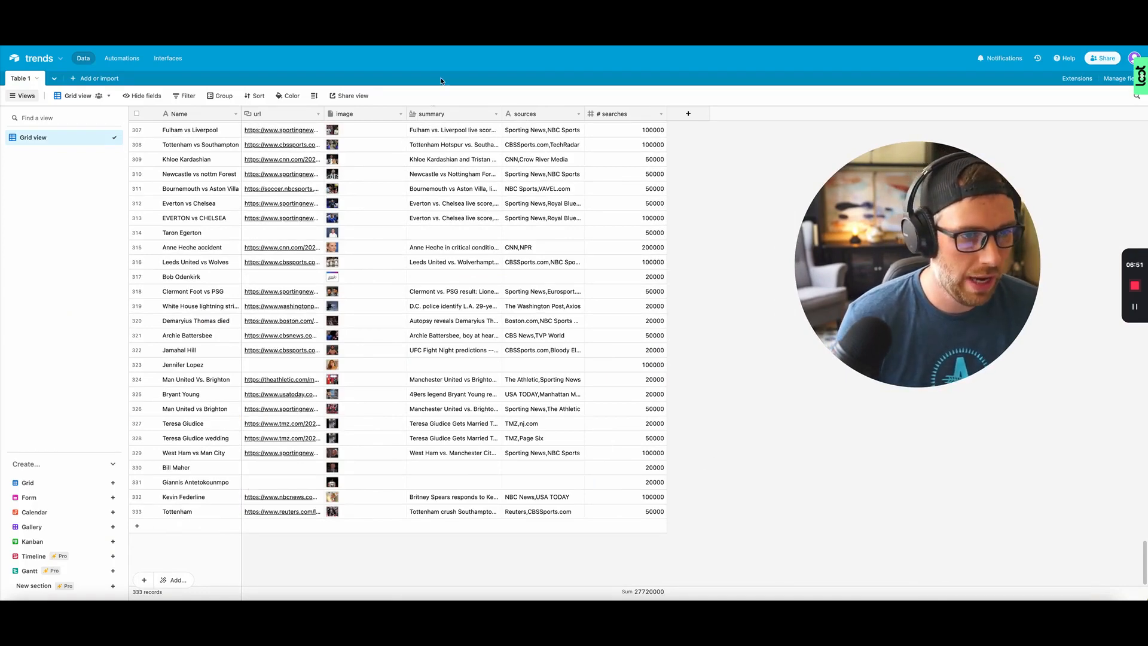
key(ctrl+Tab)
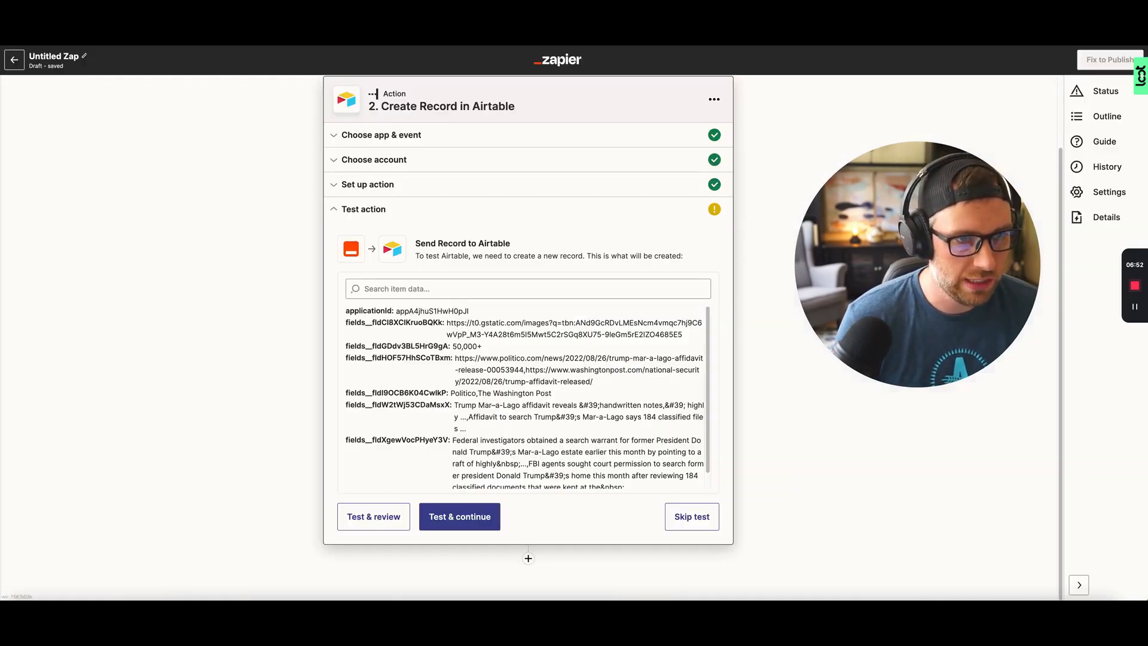
click(463, 521)
Switch to Airtable, examine the fields of the newly created last record in the trends table, and look back through the earlier records
key(ctrl+Tab)
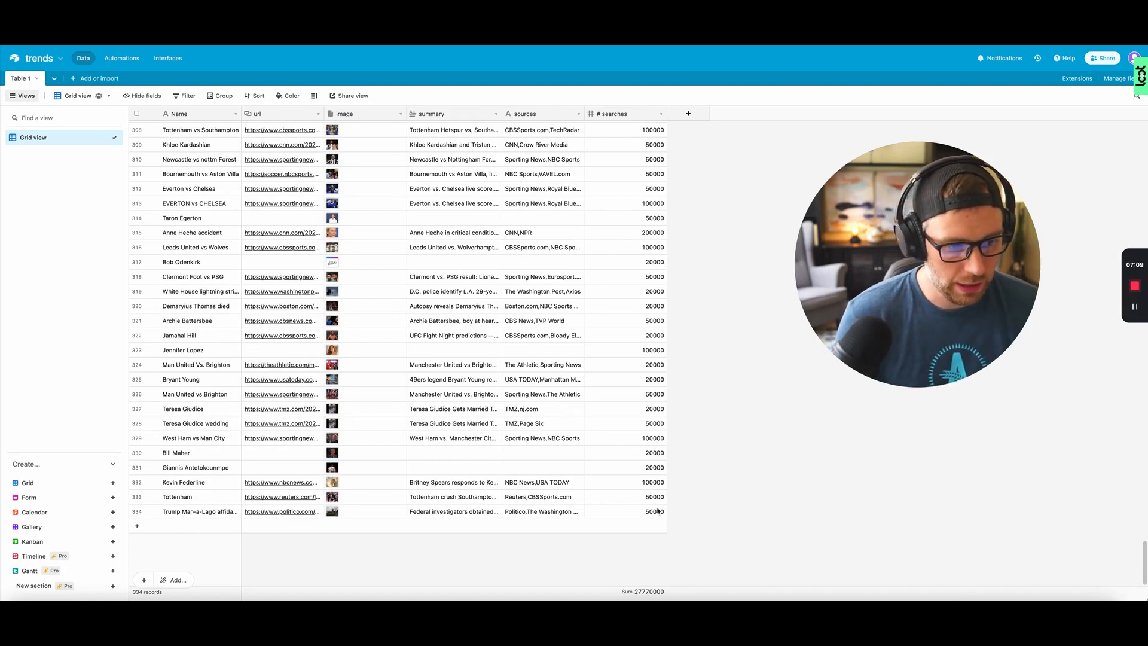
click(151, 511)
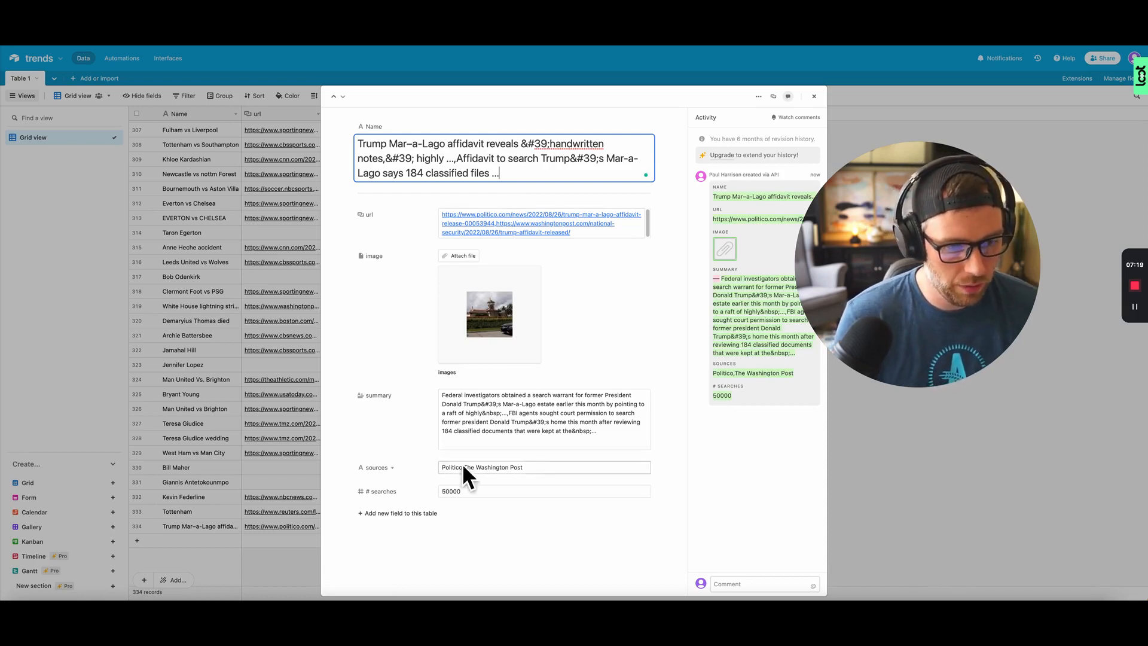
click(814, 97)
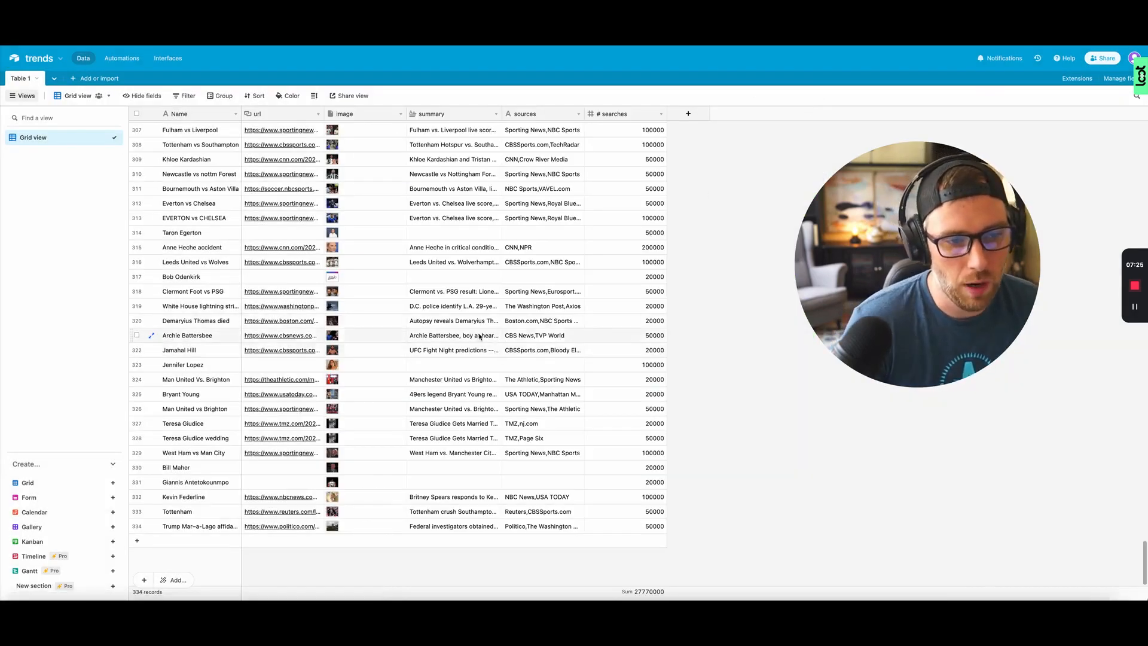
scroll(479, 349, up, 20)
scroll(458, 344, up, 5)
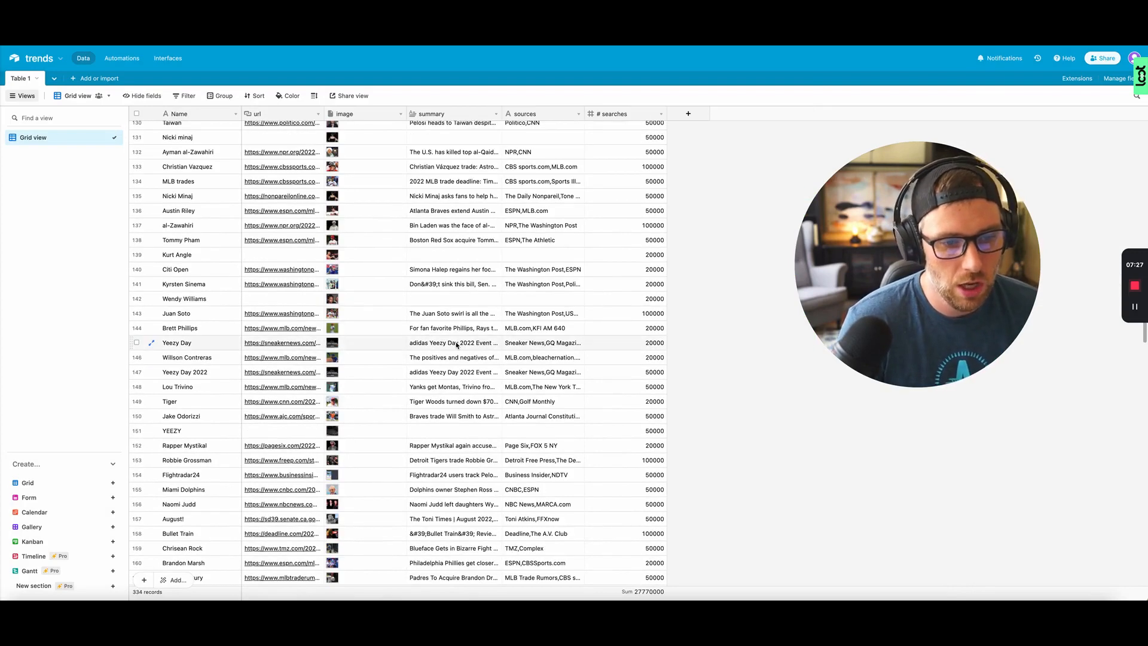
scroll(446, 339, up, 10)
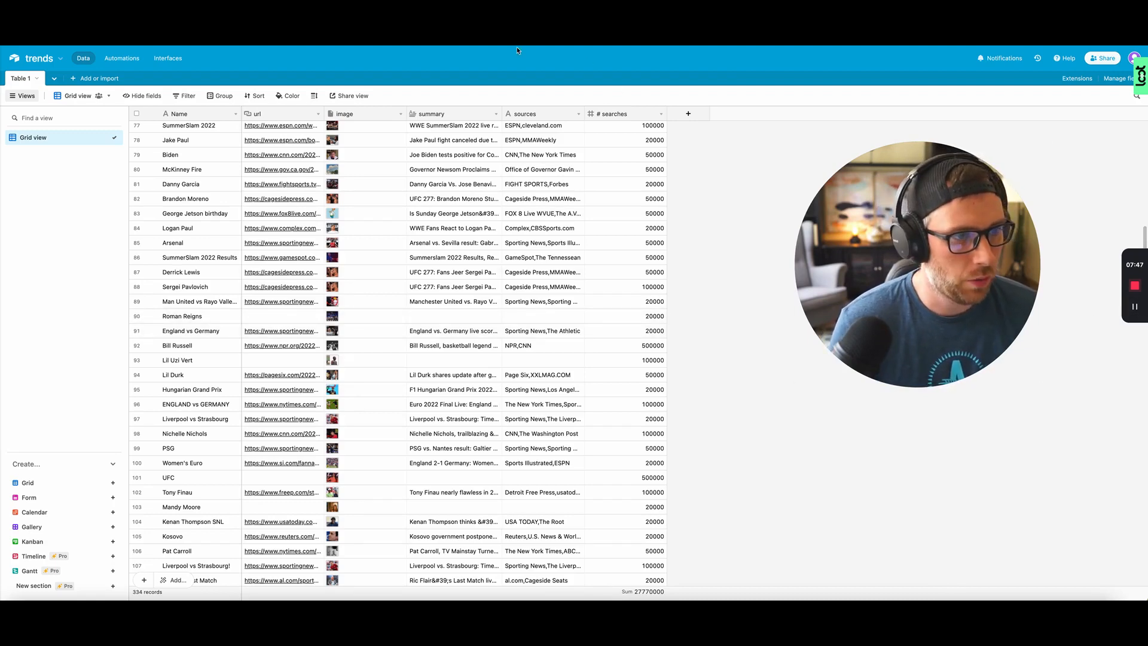
Switch to Softr and start a new application from the Leaderboard Website template under Resource Directories
key(ctrl+Tab)
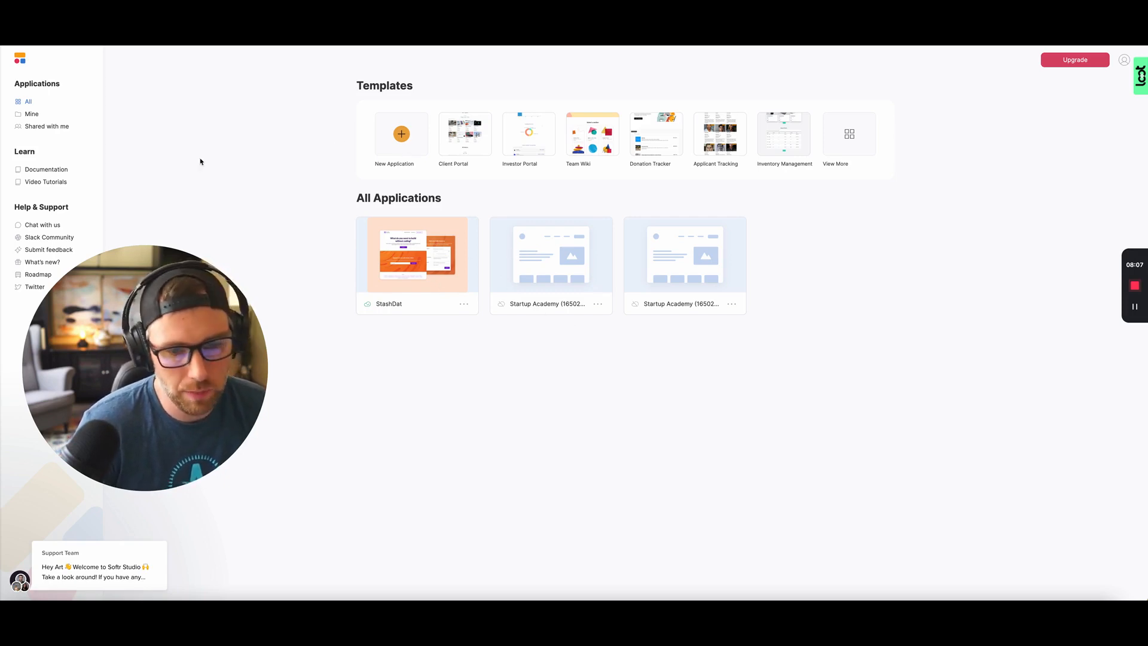
click(401, 135)
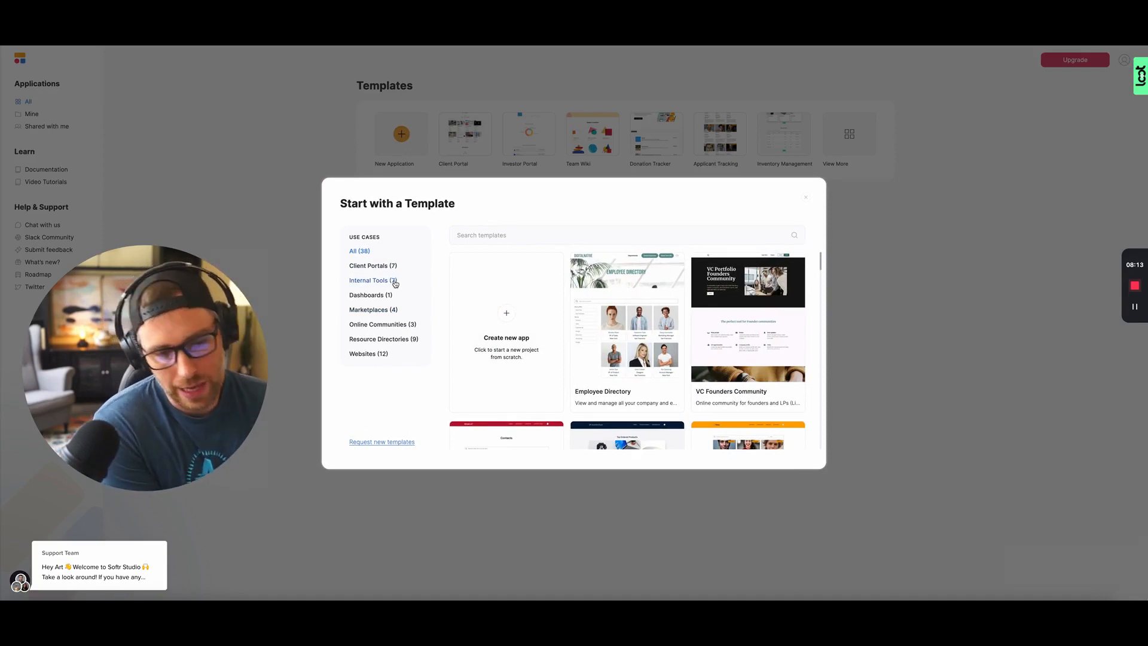
click(380, 339)
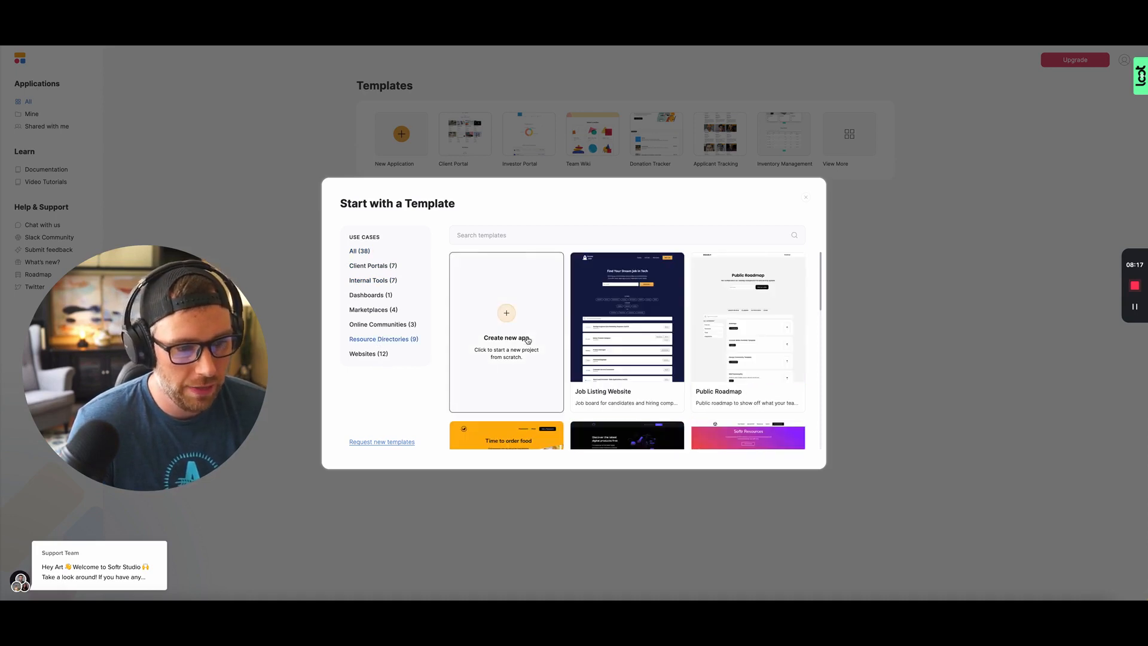
scroll(747, 358, down, 3)
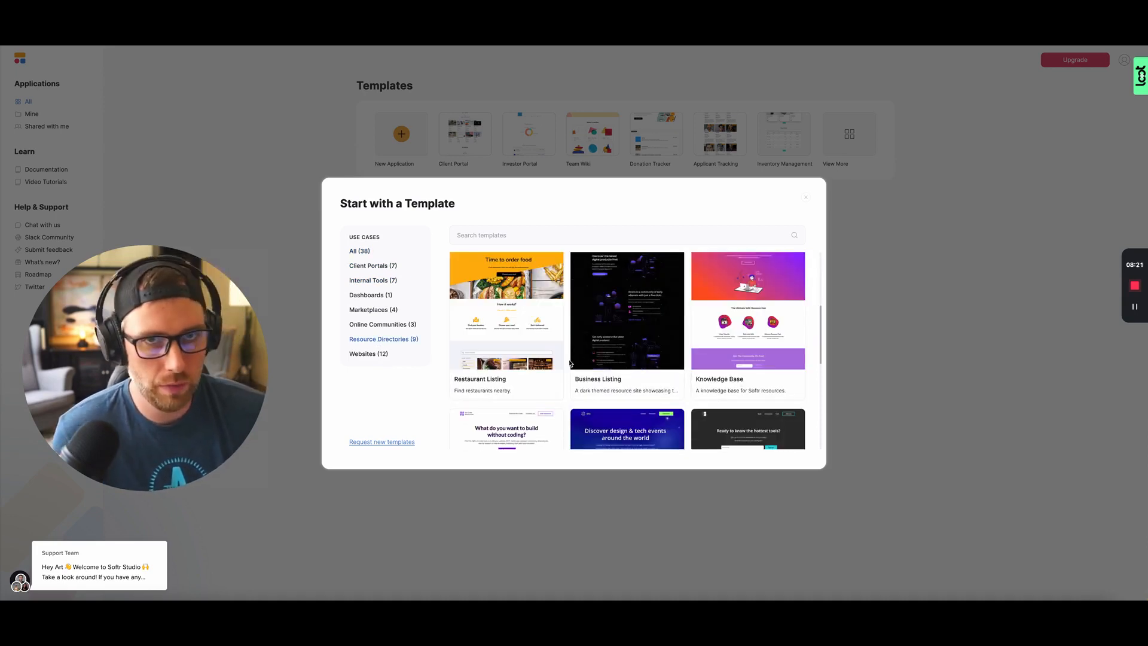
scroll(610, 359, down, 3)
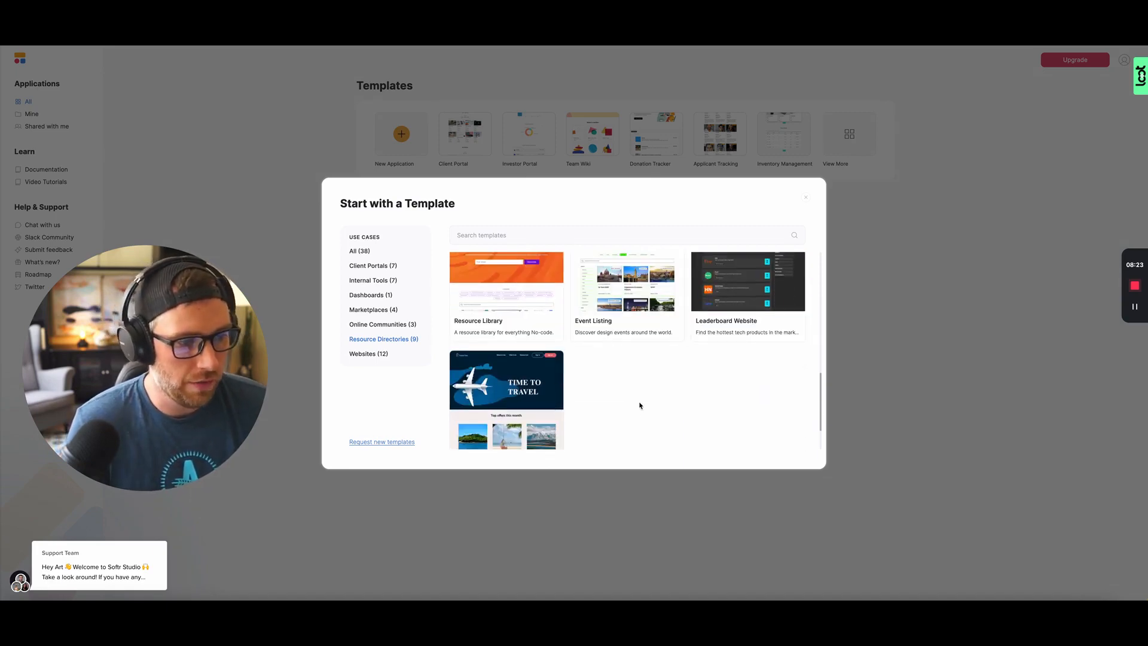
scroll(687, 436, up, 1)
mouse_move(728, 386)
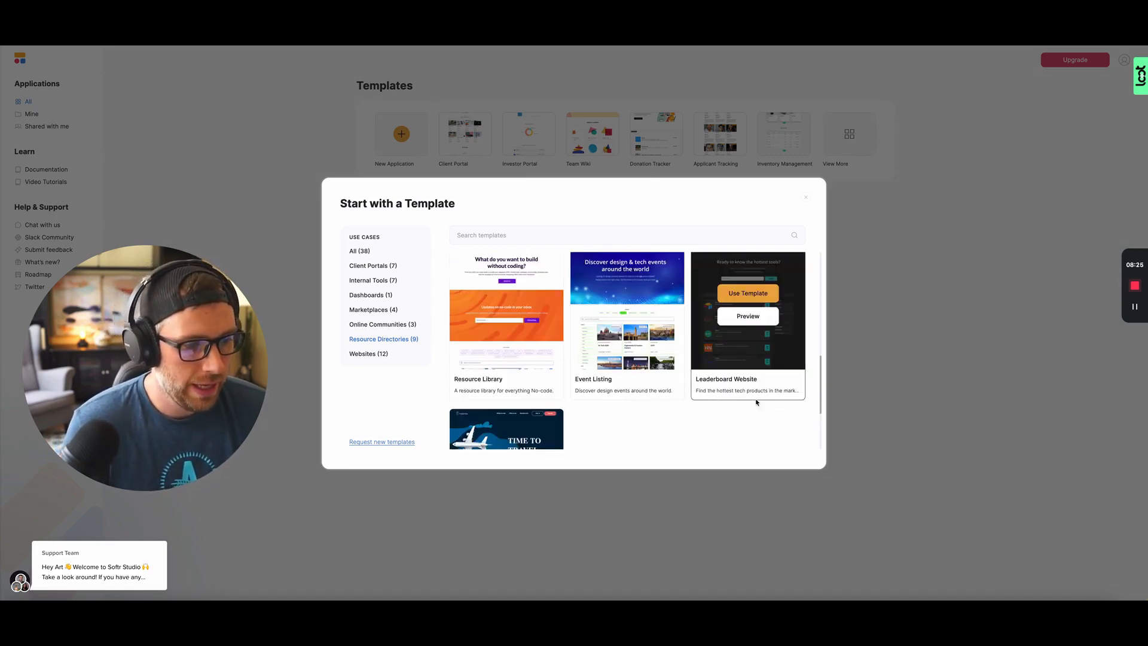
scroll(718, 390, down, 2)
scroll(747, 359, up, 3)
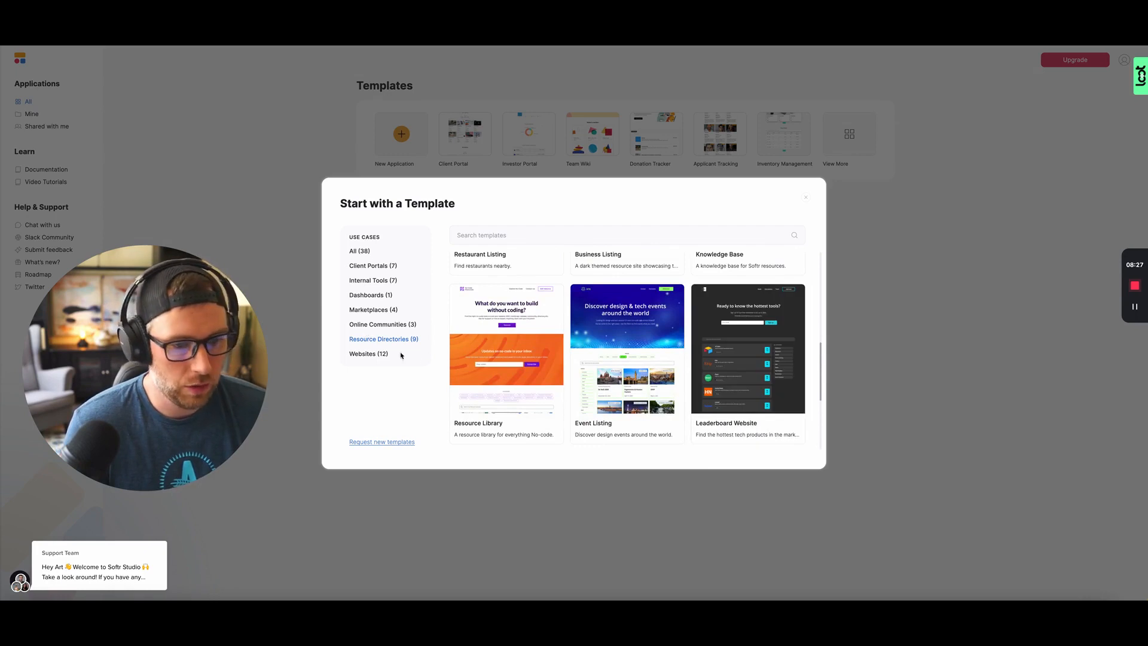
mouse_move(504, 372)
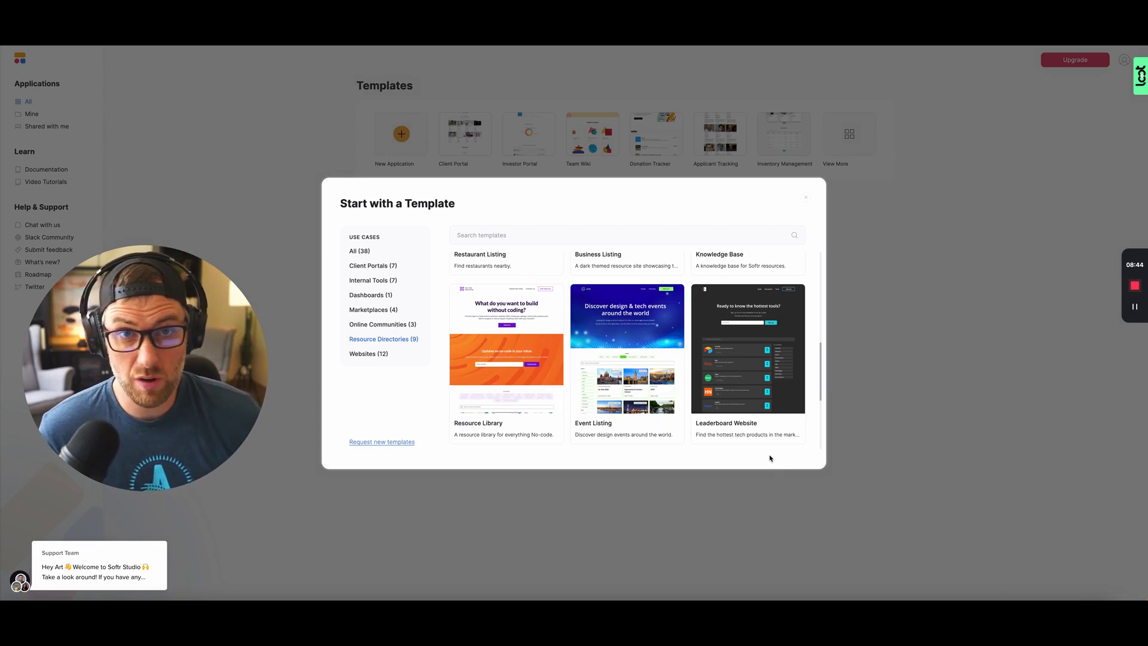
mouse_move(770, 349)
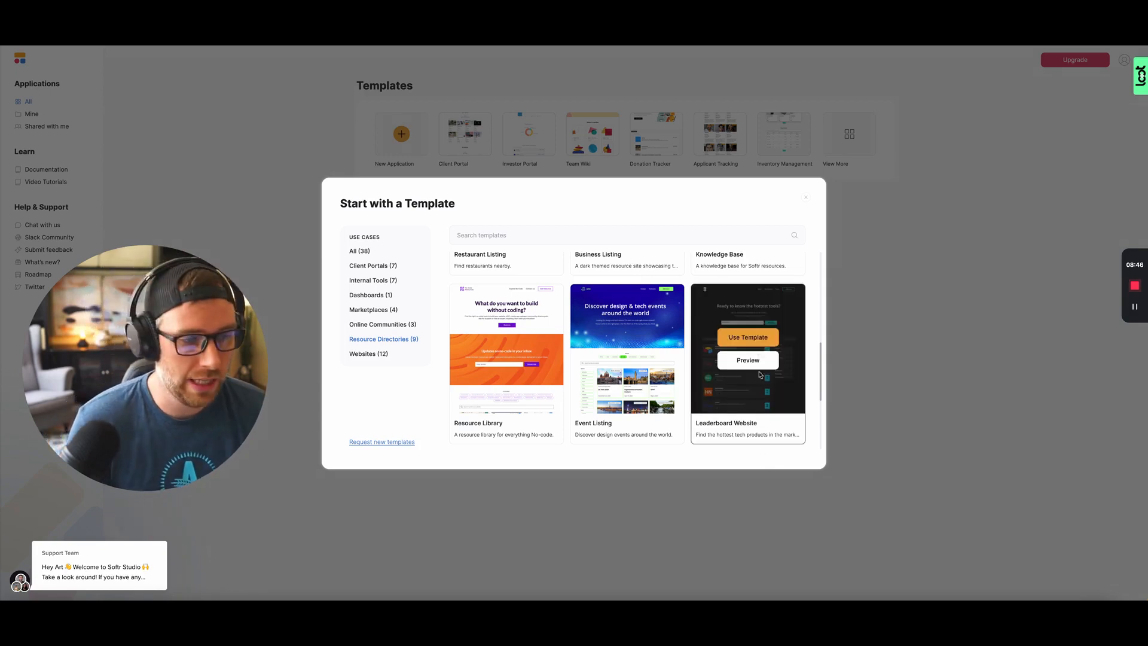
click(755, 342)
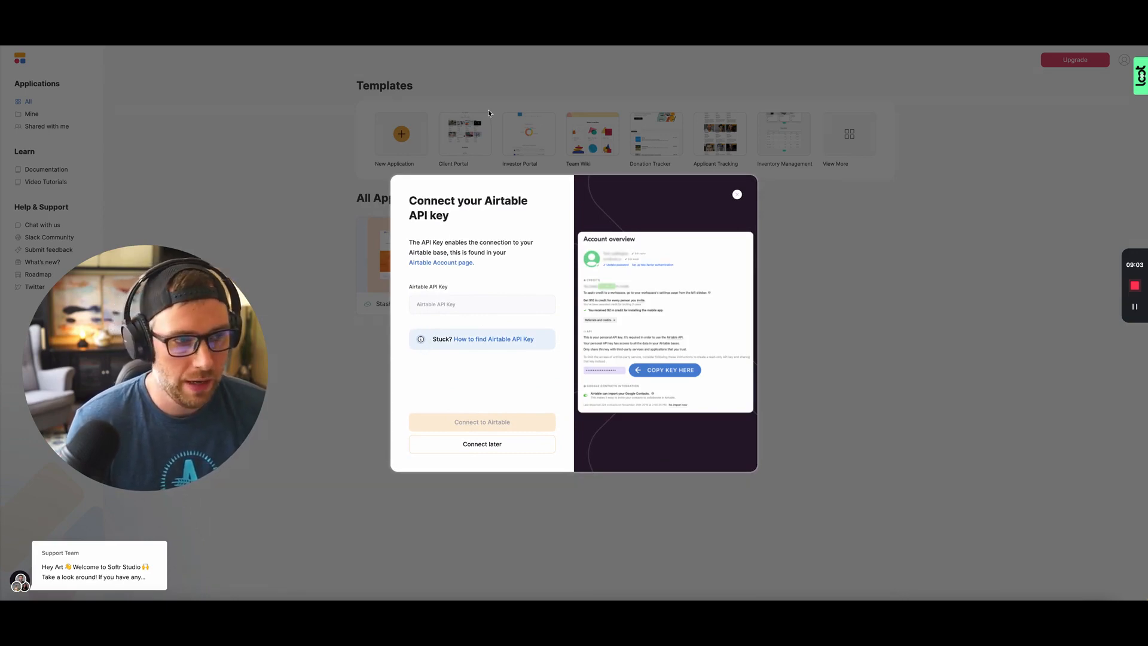
Get the personal API key from the Airtable account overview and connect it in Softr
key(ctrl+shift+Tab)
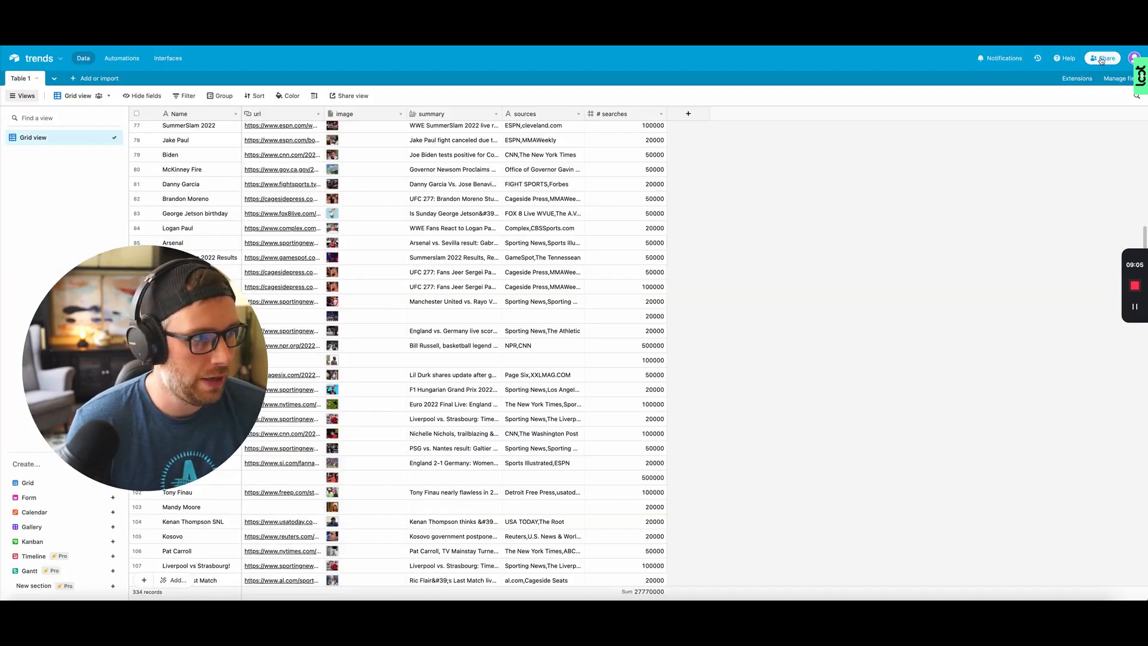
click(1134, 57)
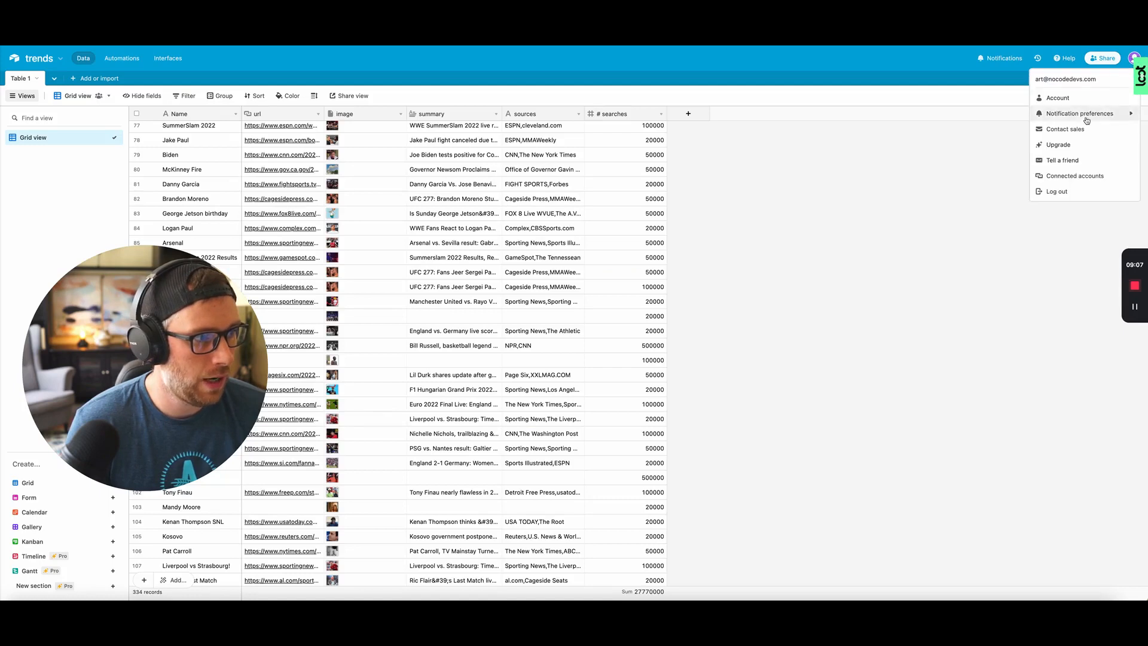
click(1067, 98)
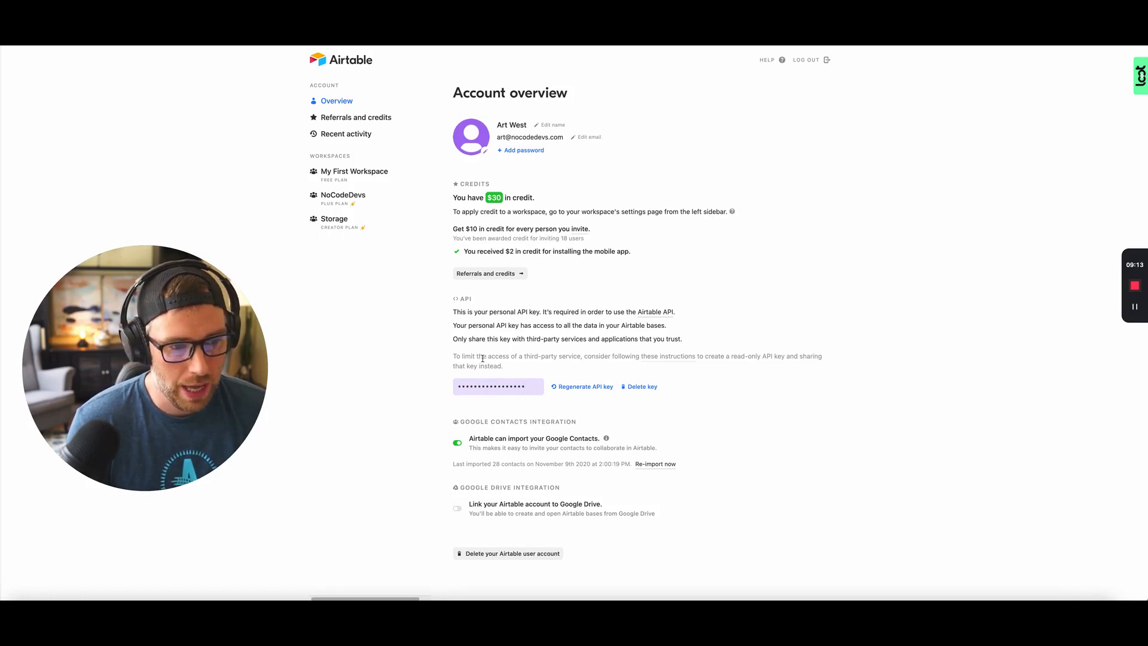
click(1133, 308)
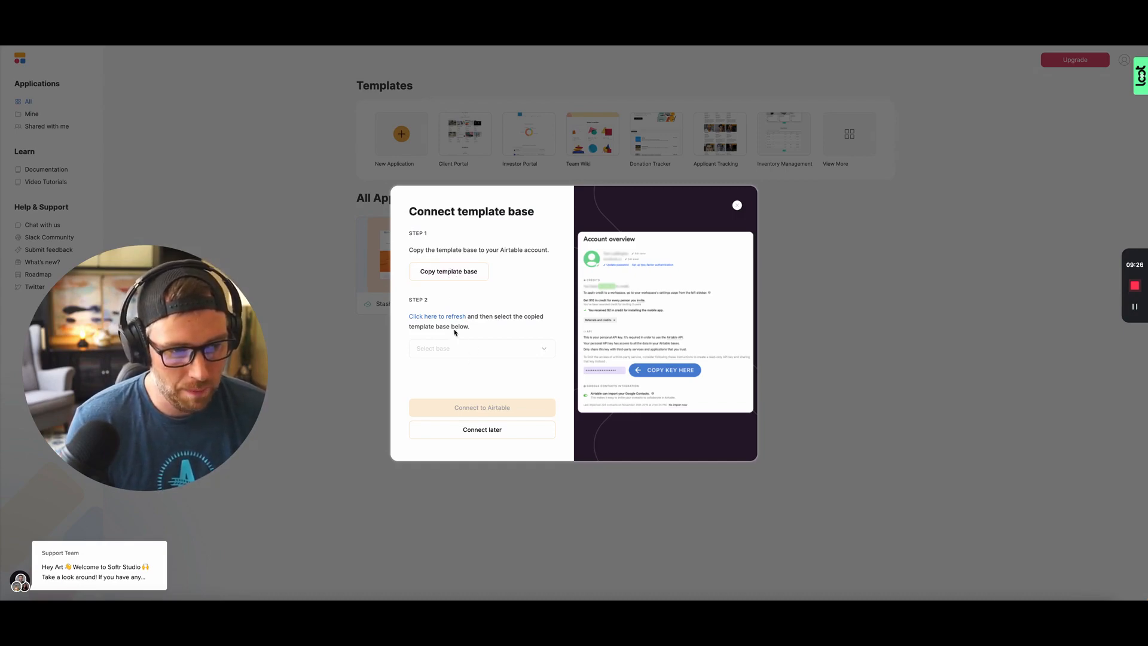
View the Leaderboard Template base, select the existing trends base for the Softr template, and connect it to Airtable
click(461, 271)
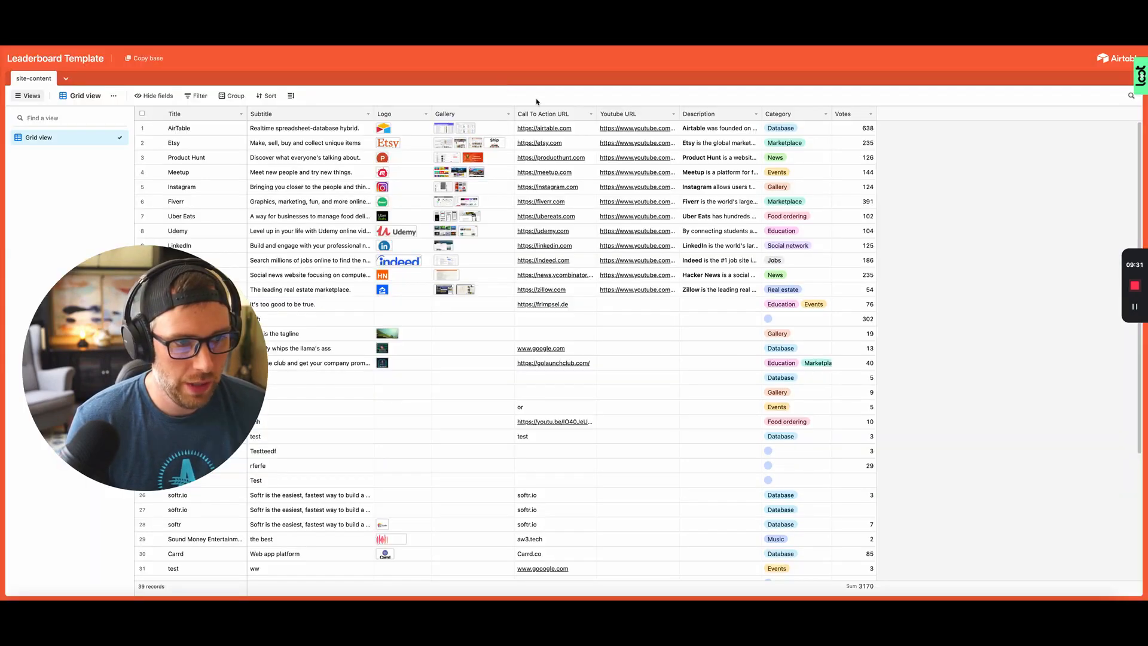
key(super+w)
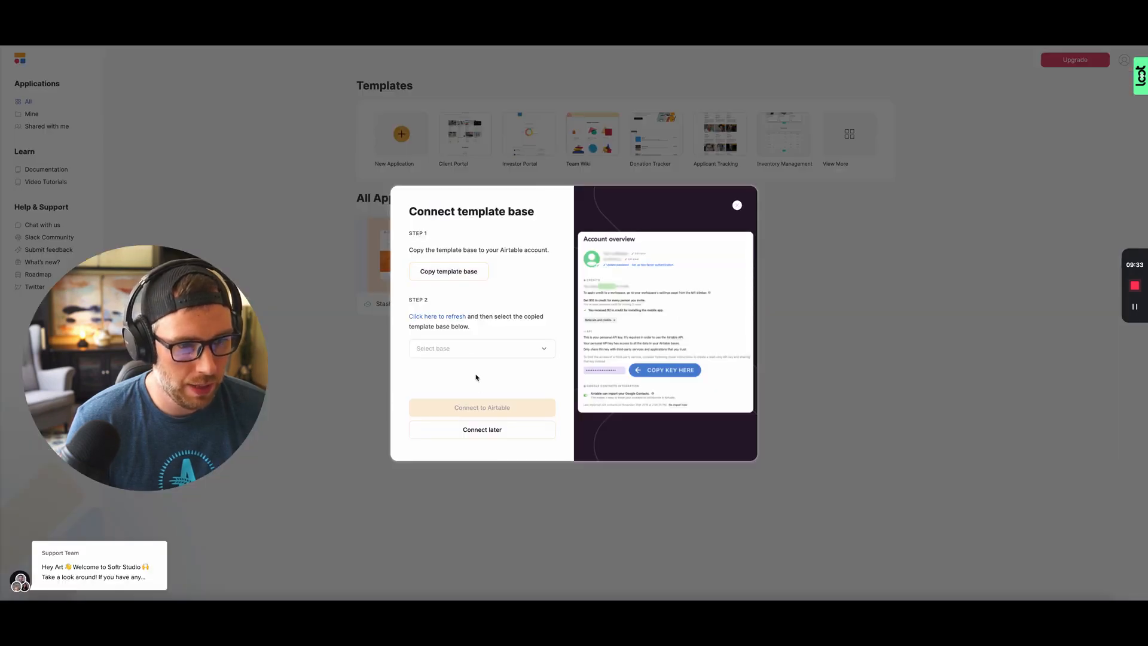
click(477, 350)
click(477, 350)
click(475, 350)
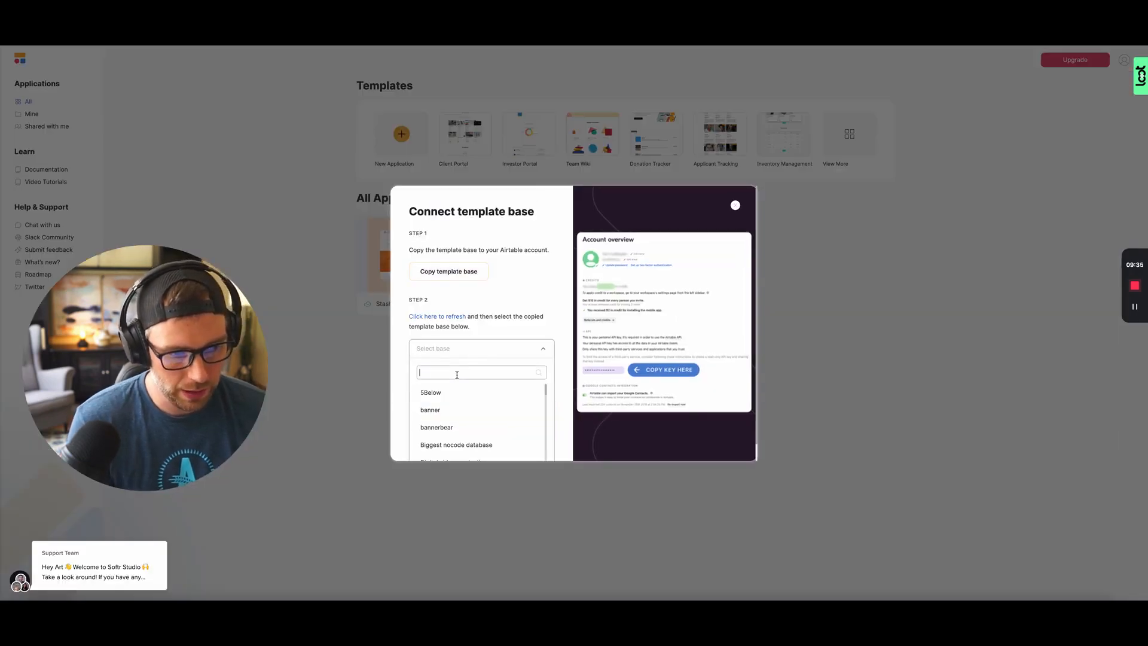
text(tre)
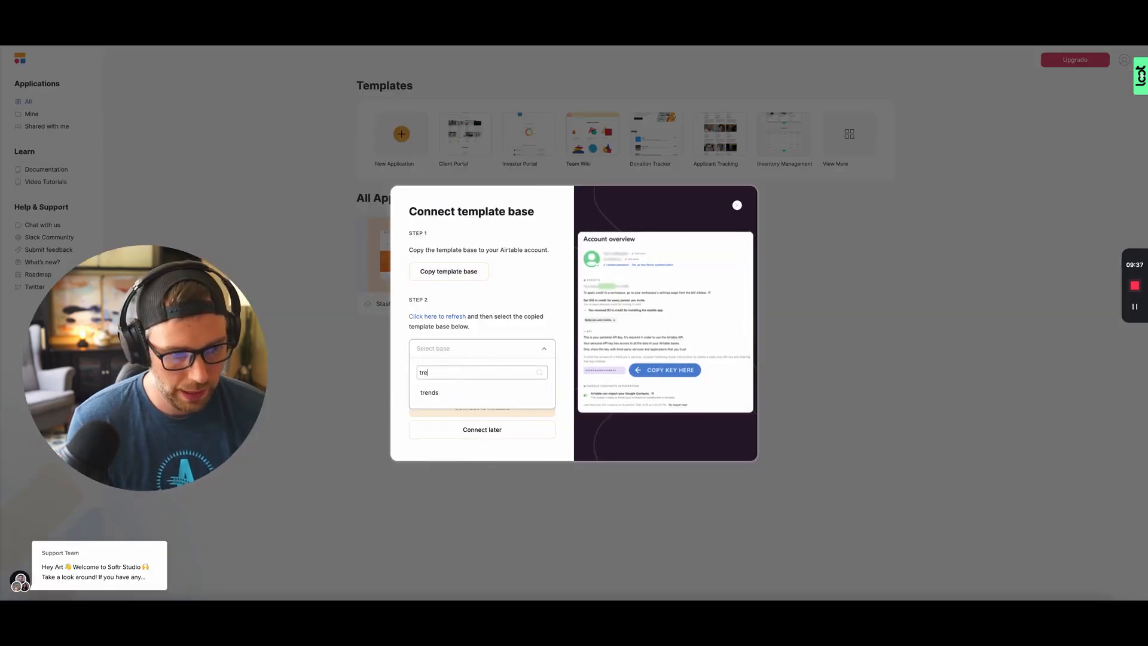
click(421, 392)
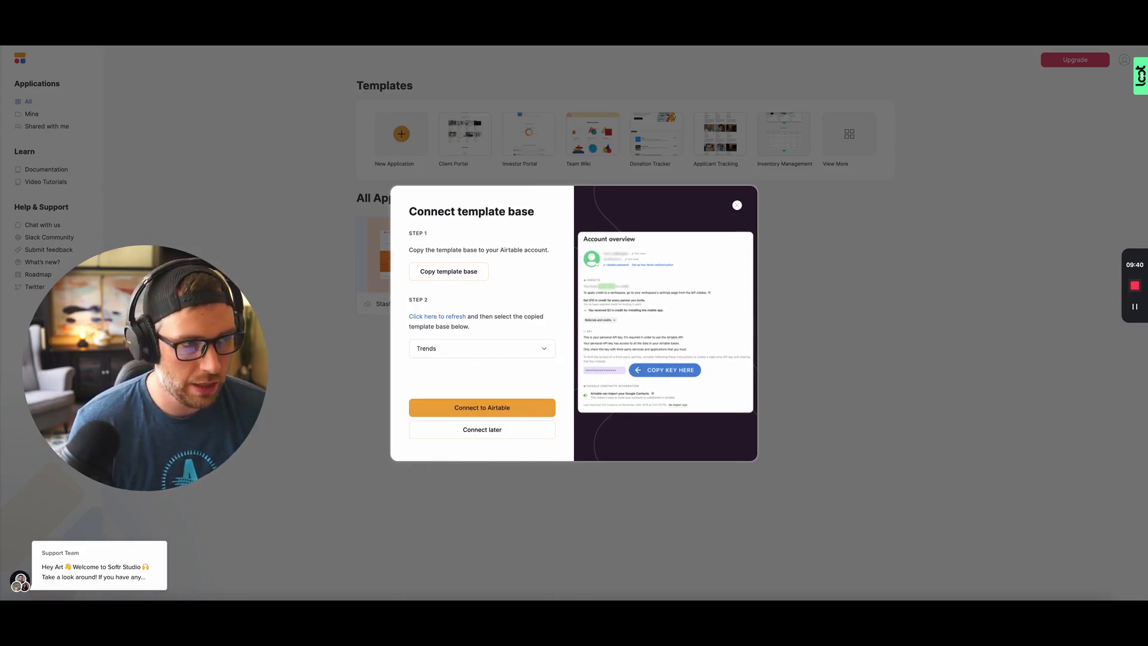
click(108, 37)
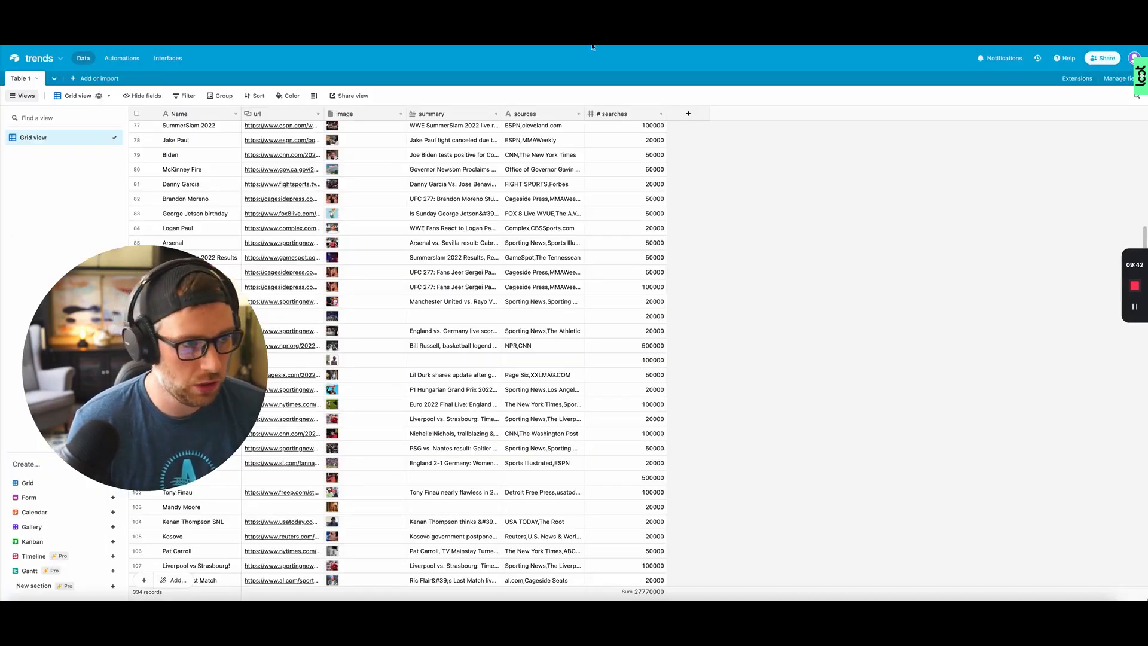
key(ctrl+Tab)
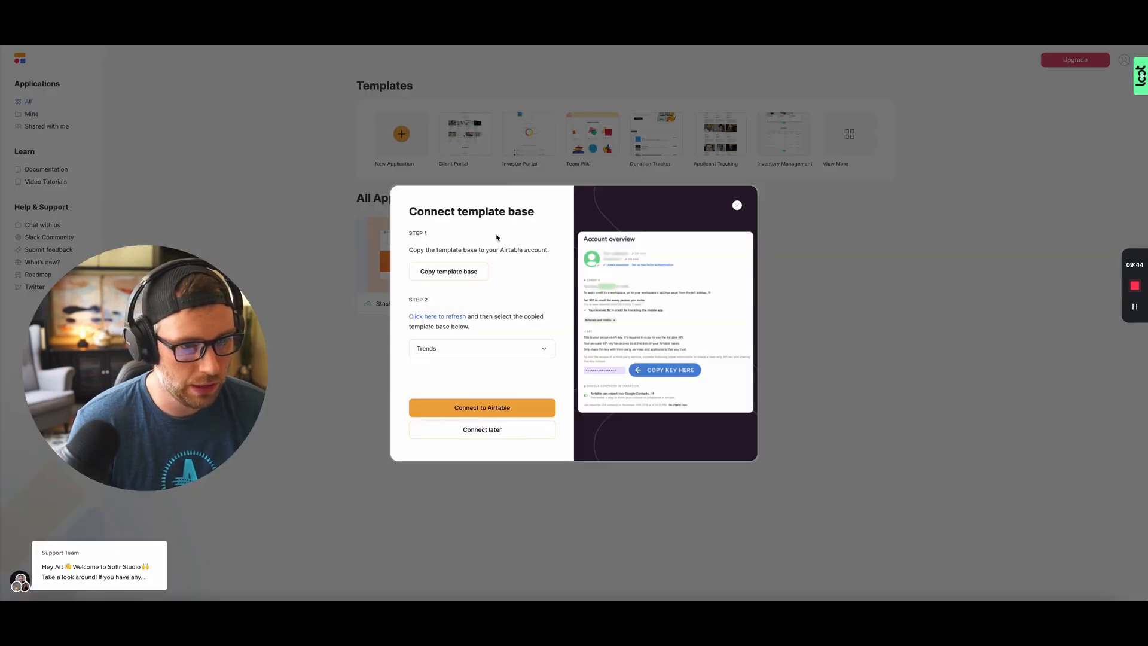
click(490, 411)
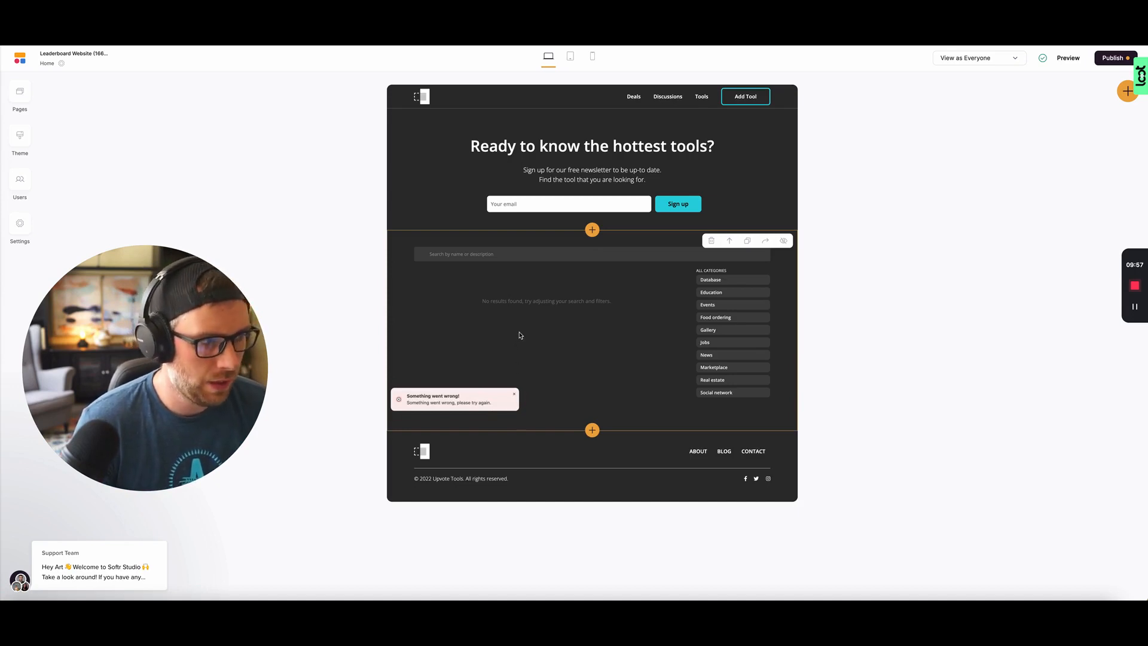
Set the title of the newsletter sign-up block to "Discover what's trending!"
click(508, 306)
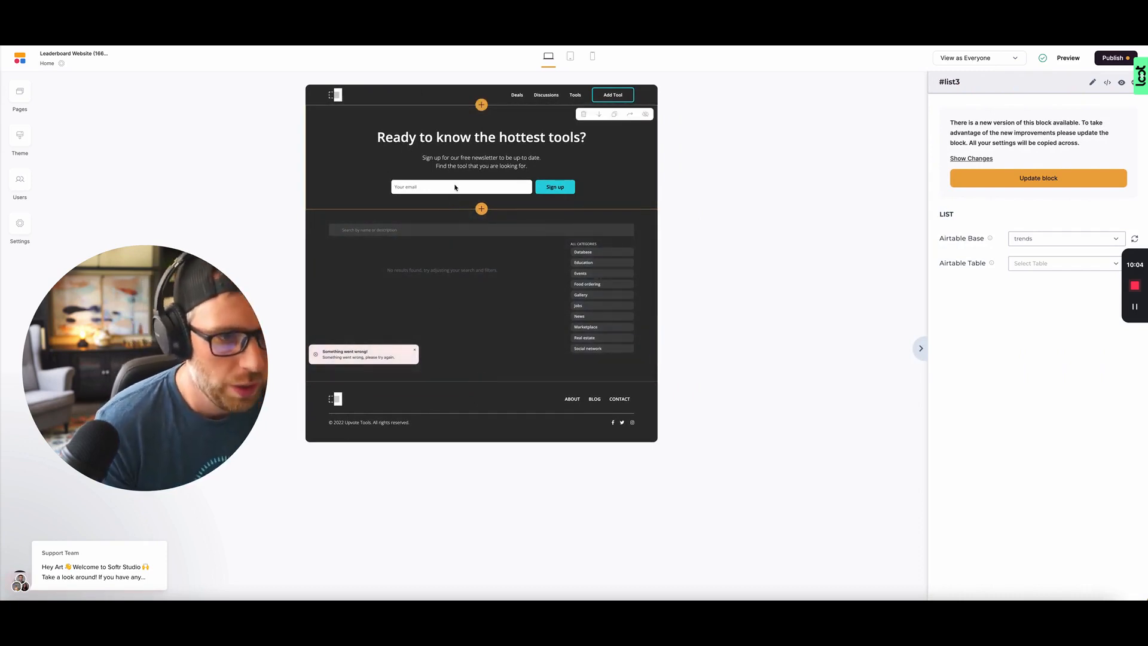
click(452, 145)
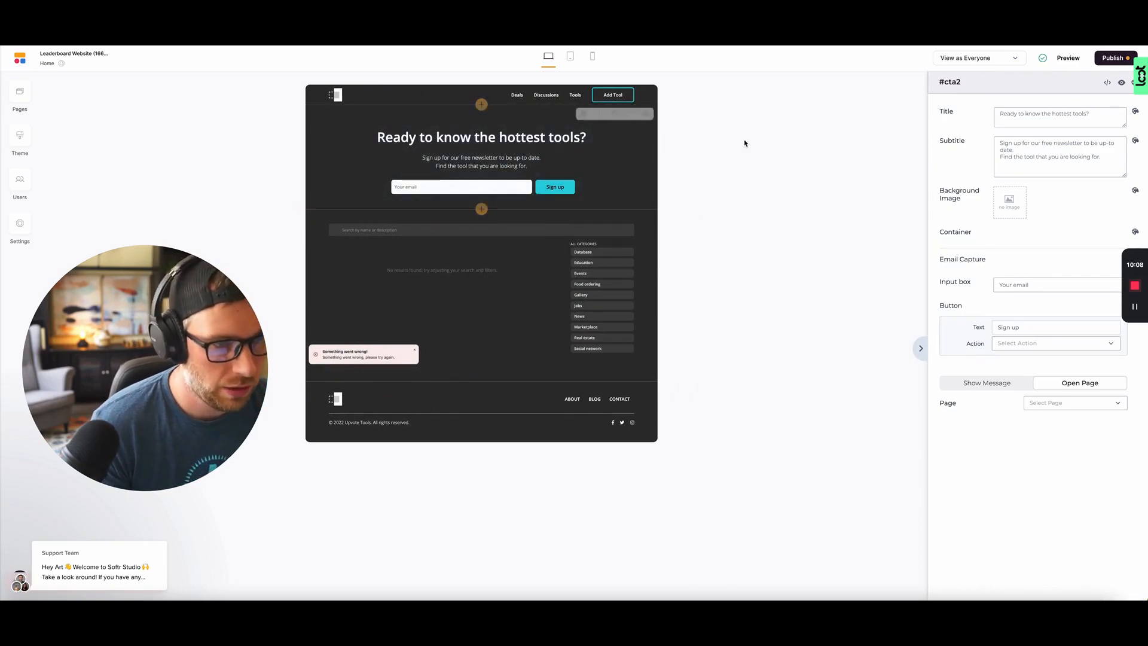
triple_click(1007, 117)
text(Discov)
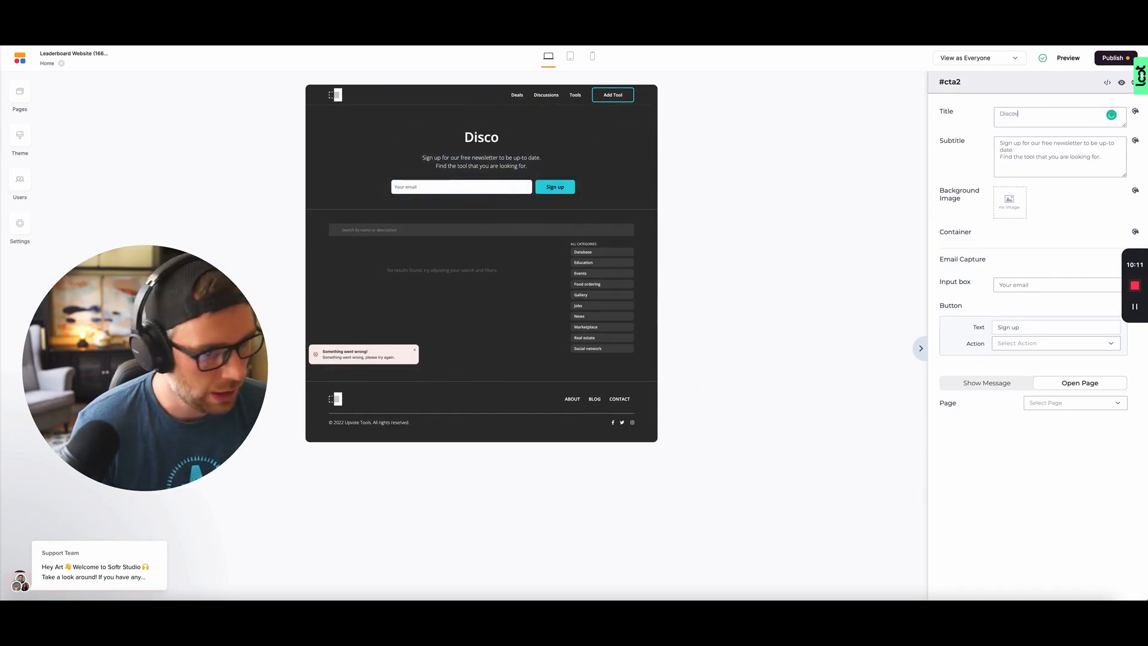
text(er whats)
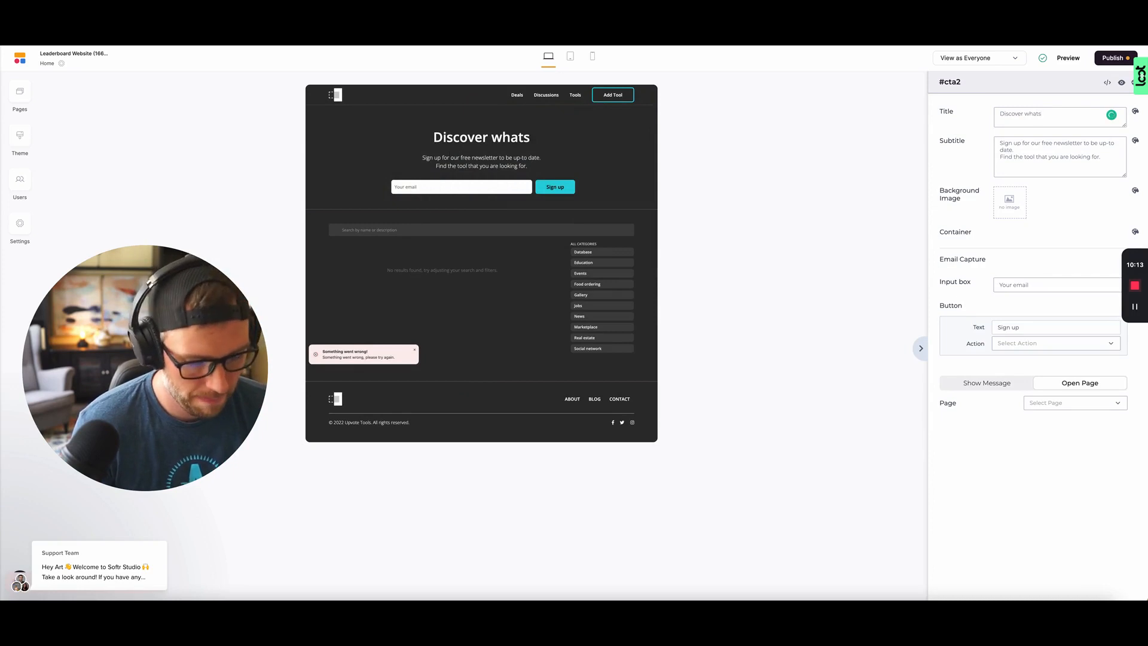
key(BackSpace)
text('s tre)
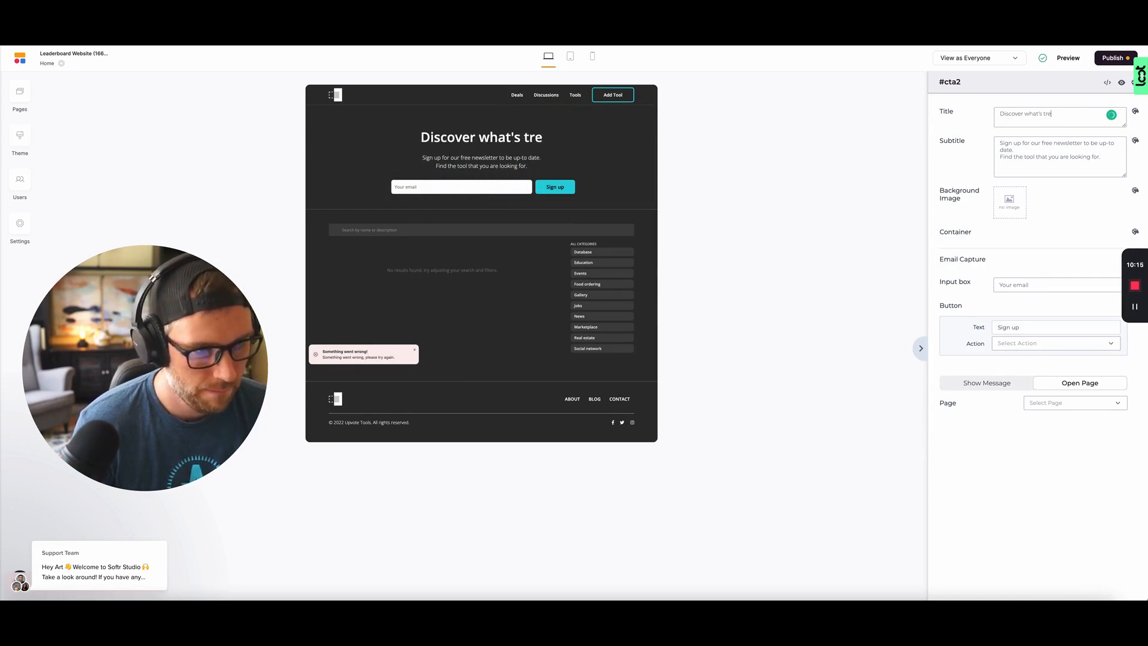
text(nding)
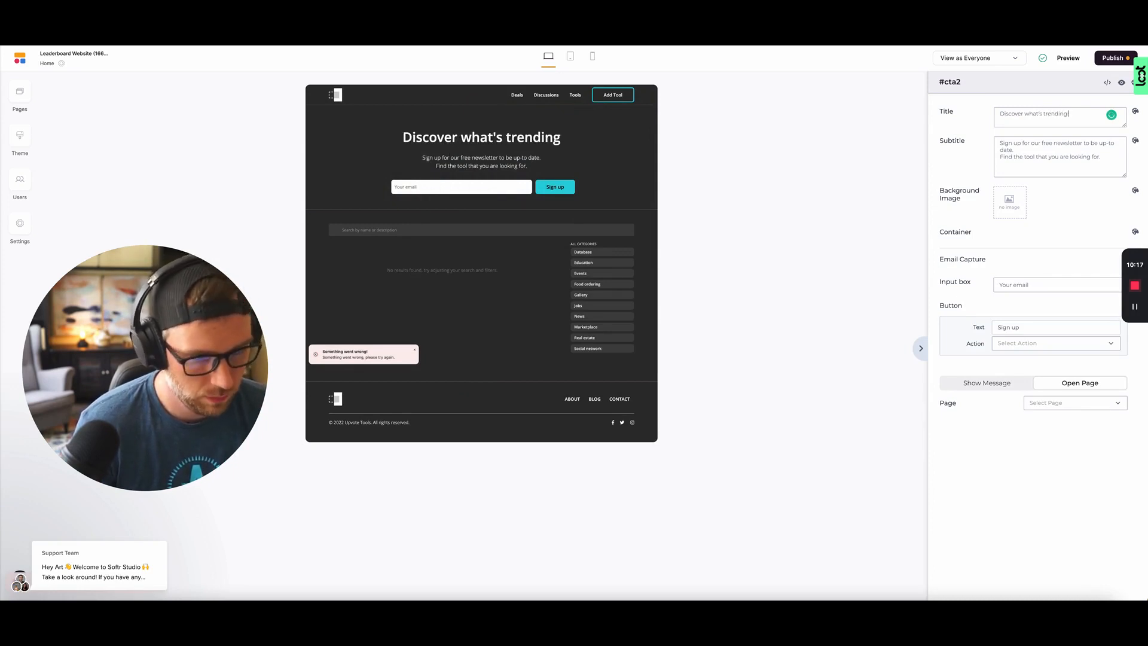
text(!)
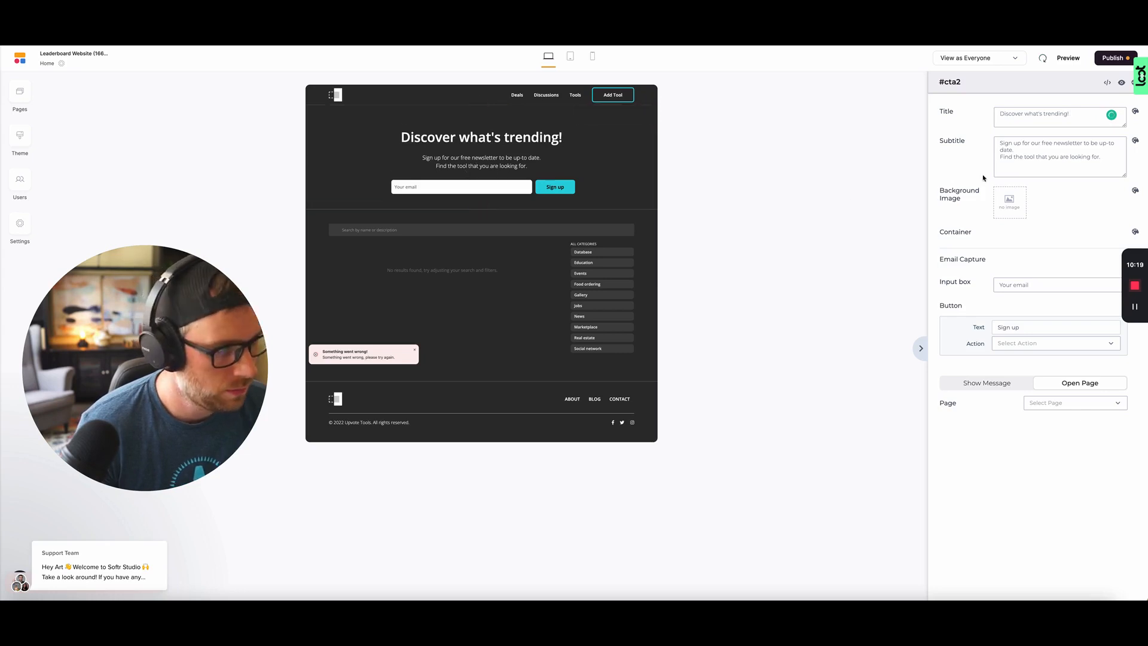
Replace the sign-up block's subtitle with "A collection of the hottest articles on the internet."
click(1059, 167)
key(ctrl+a)
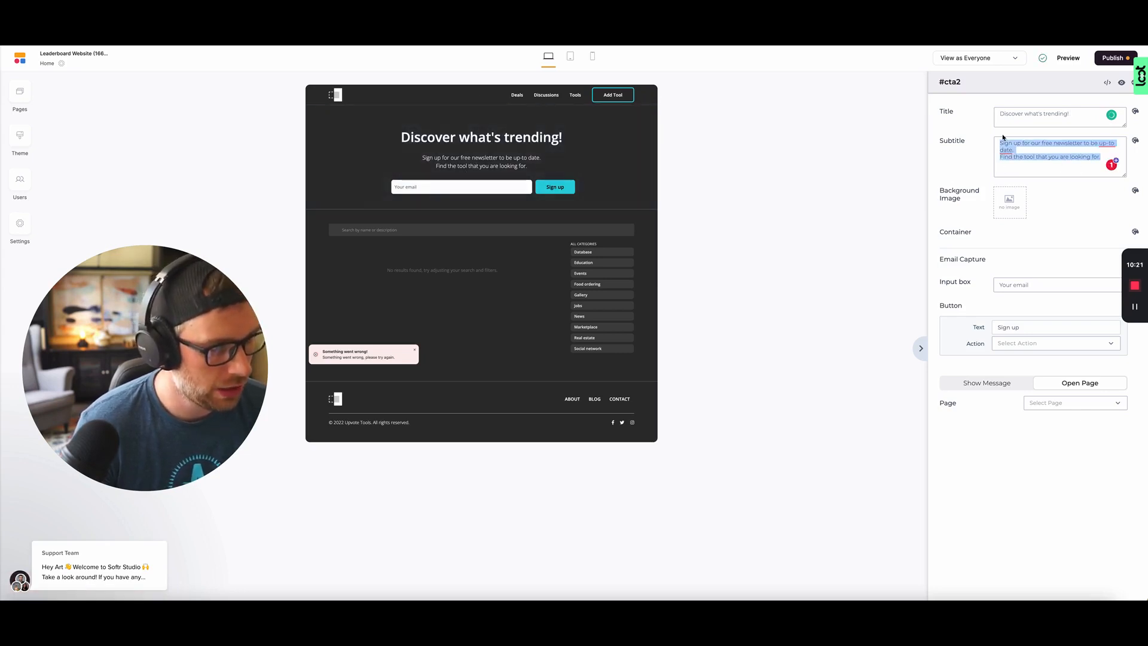
text(A collec)
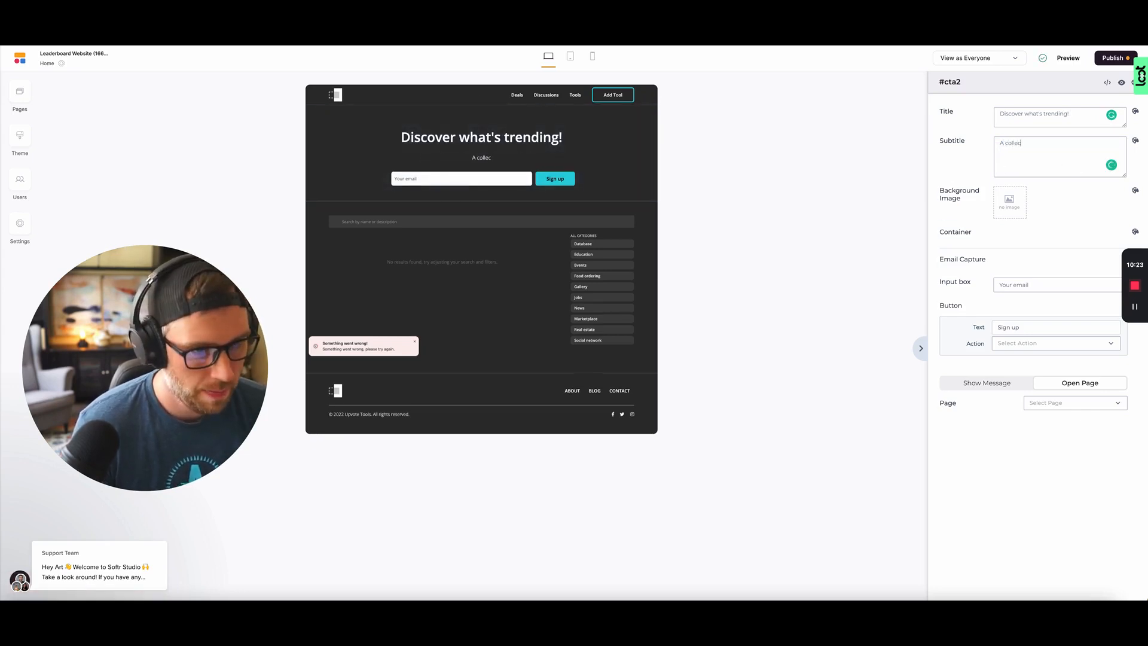
text(tion of the )
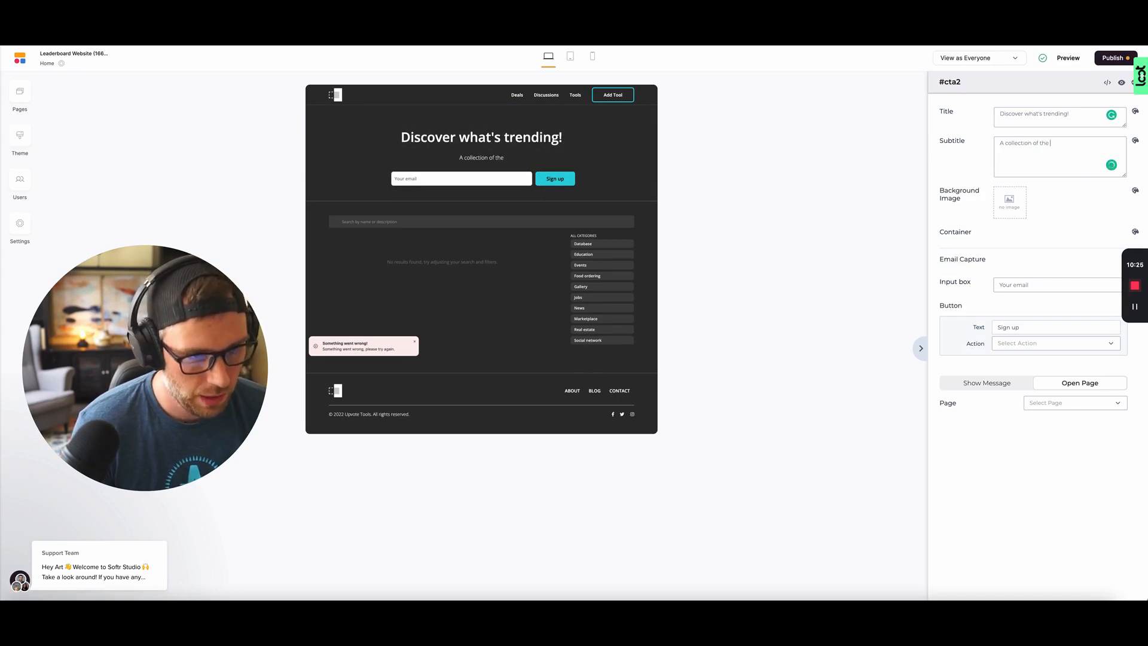
text(hottest)
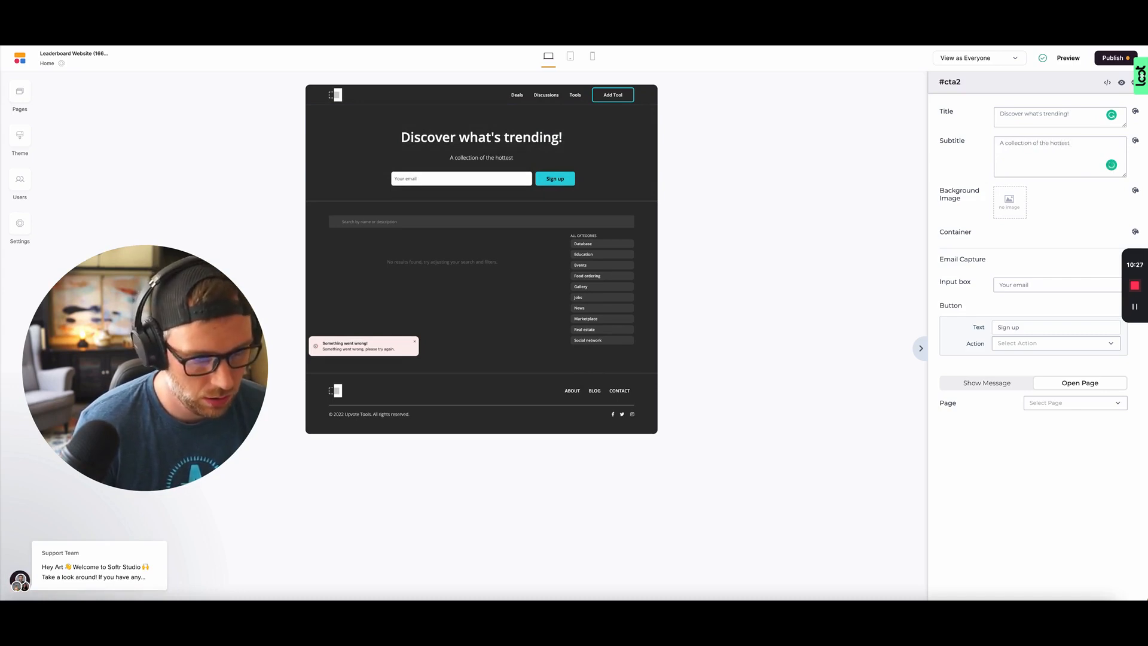
text( articles o)
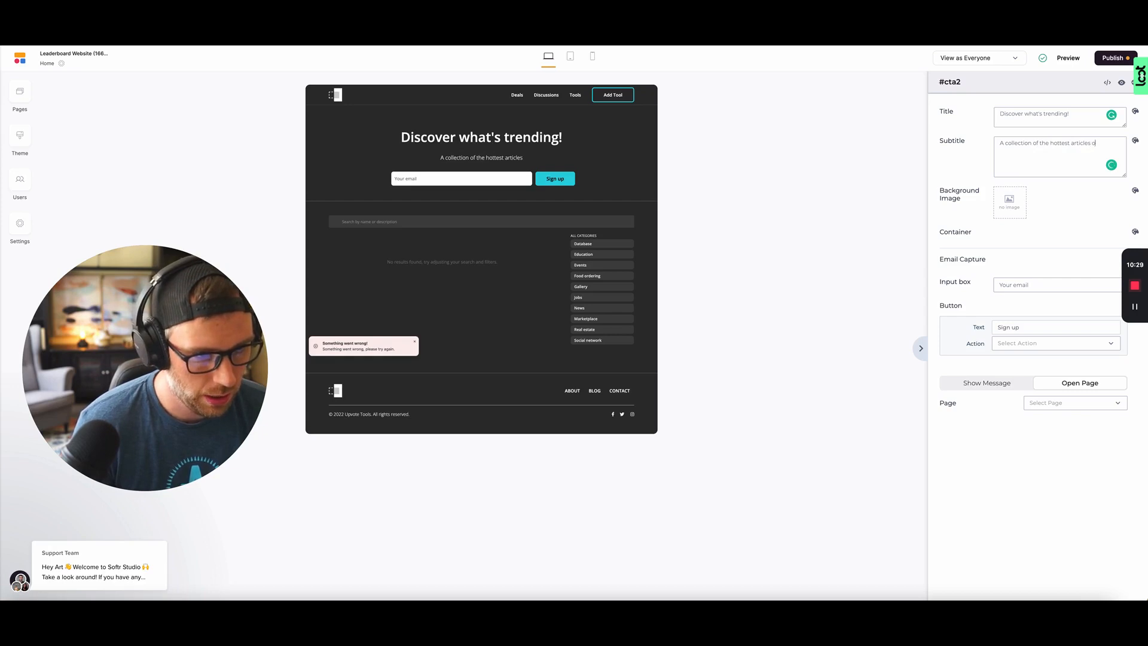
text(n the internet)
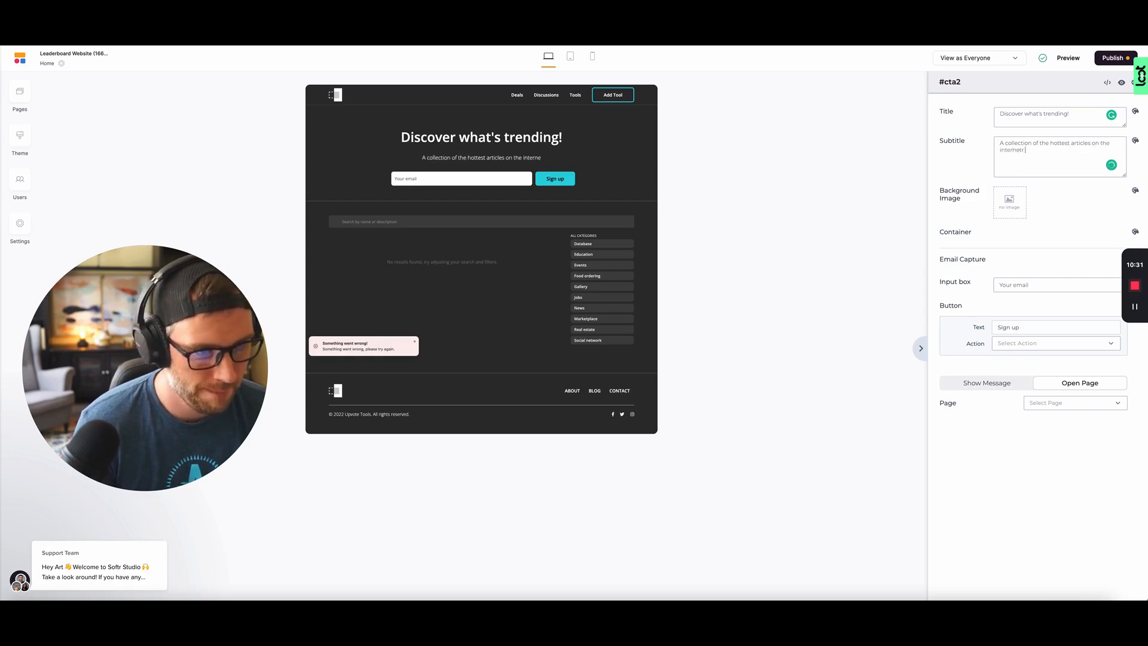
text(.)
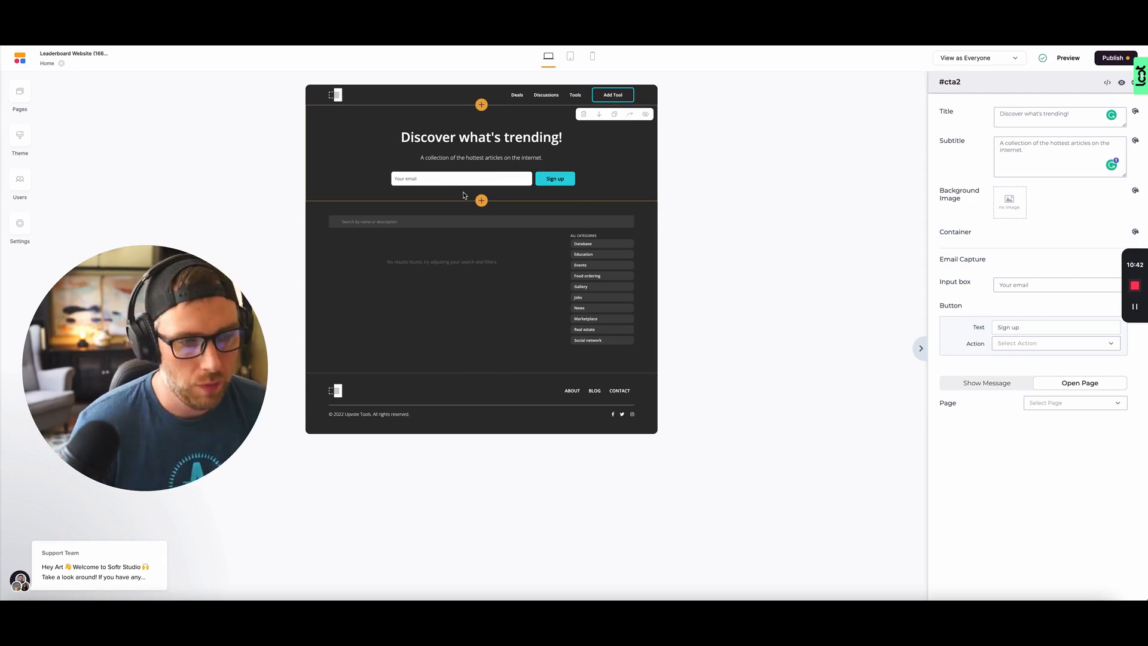
Connect the list block to Table 1 of the trends base and set its default view to Grid view
click(461, 303)
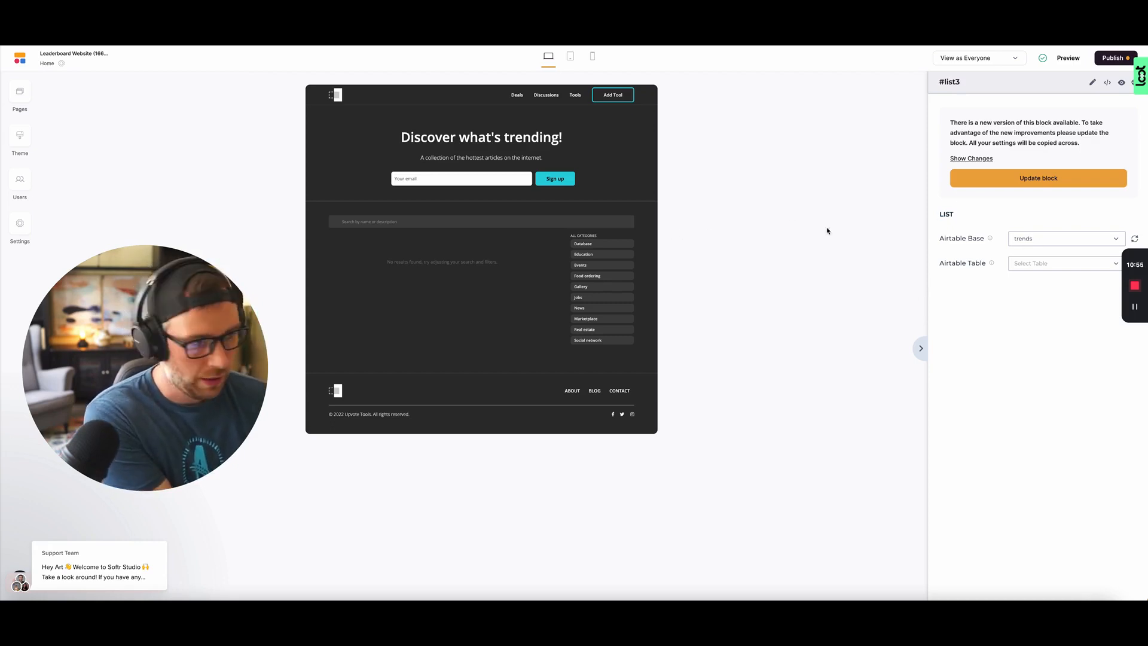
click(1038, 263)
click(1031, 290)
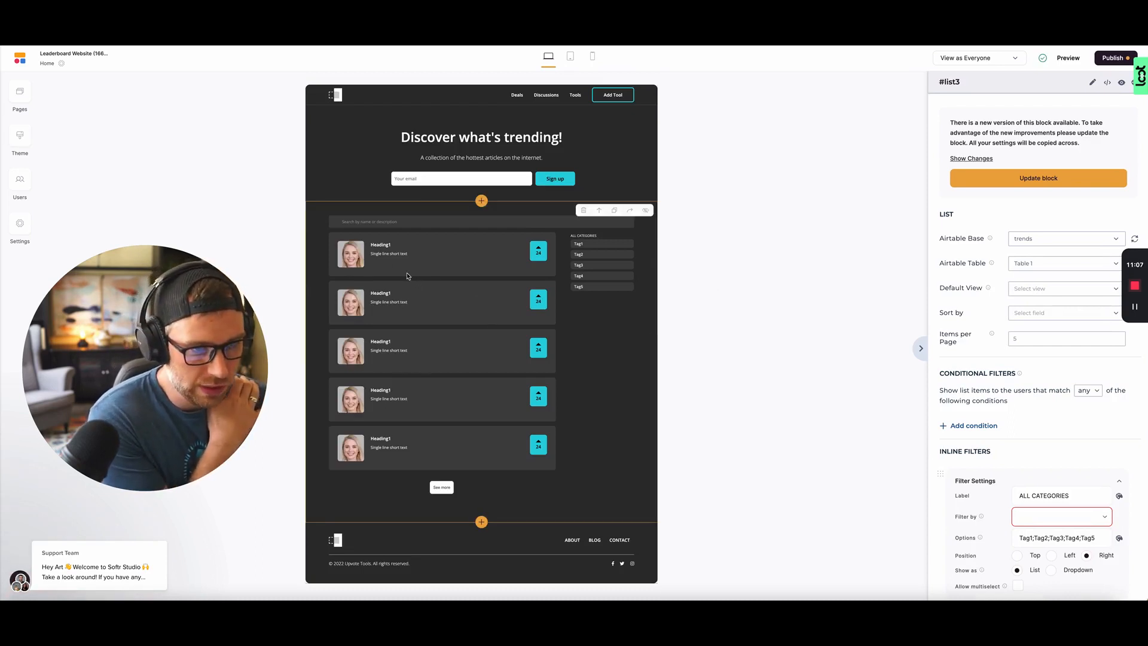
click(1034, 290)
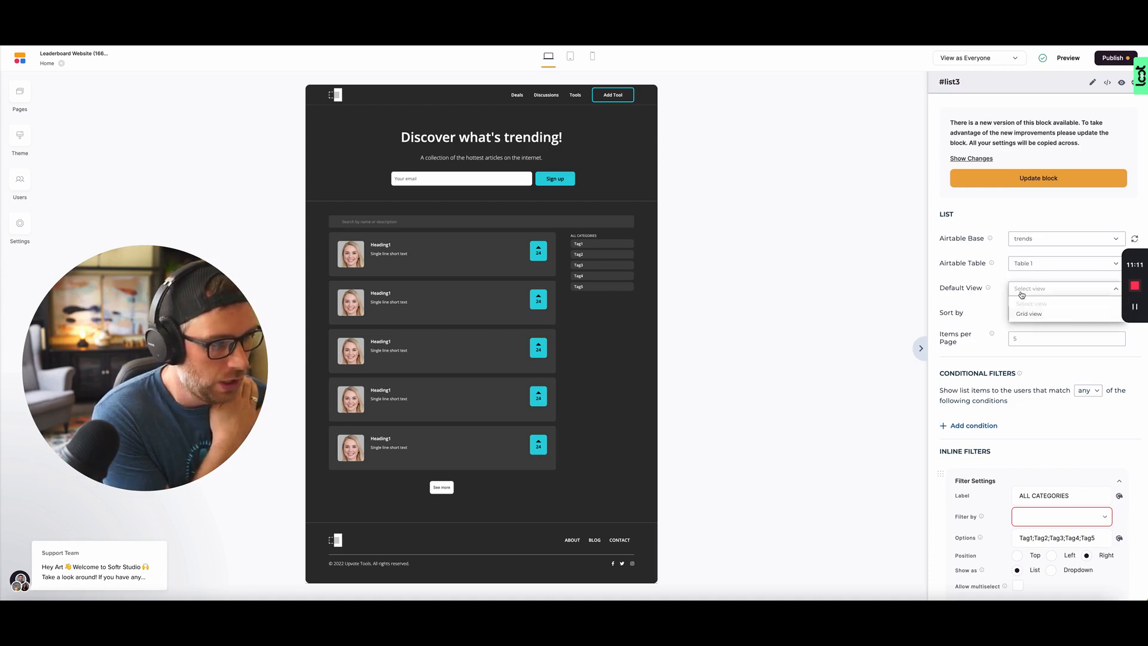
click(1042, 316)
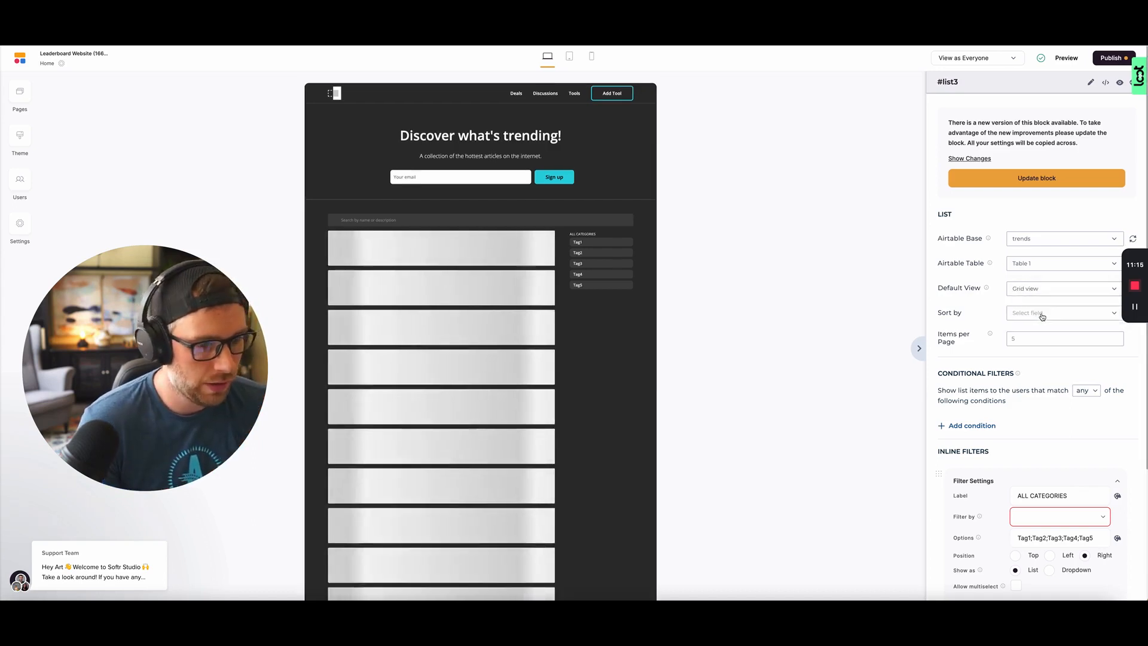
Sort the list block by "# searches // A - Z" and set its items per page to 25
click(1042, 315)
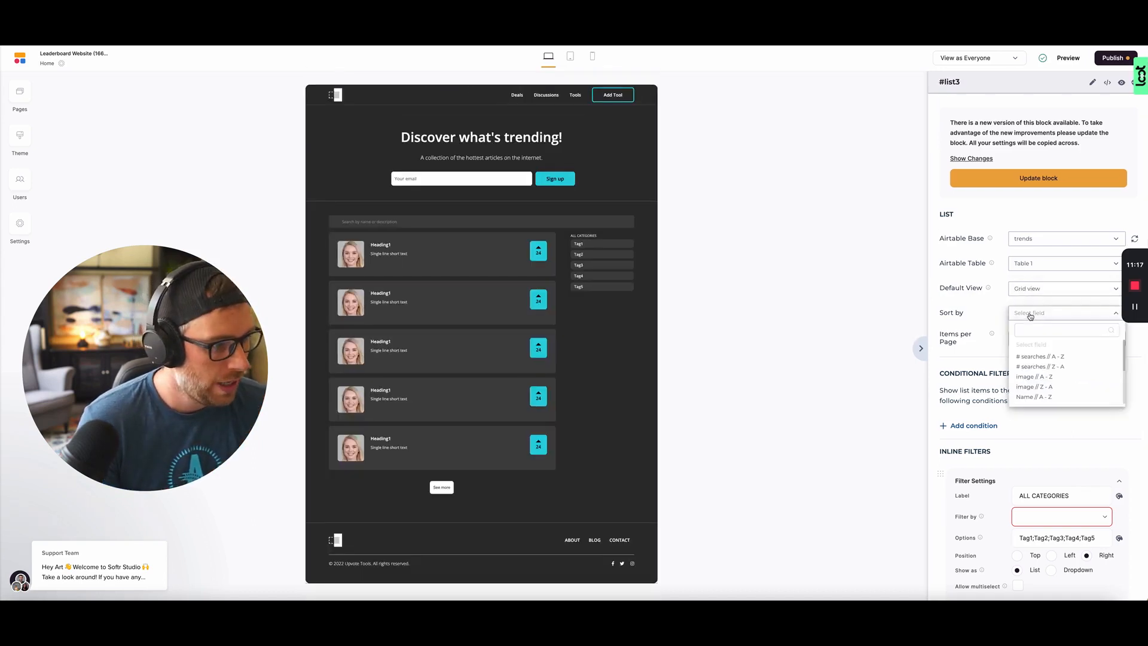
drag(1048, 364, 1046, 358)
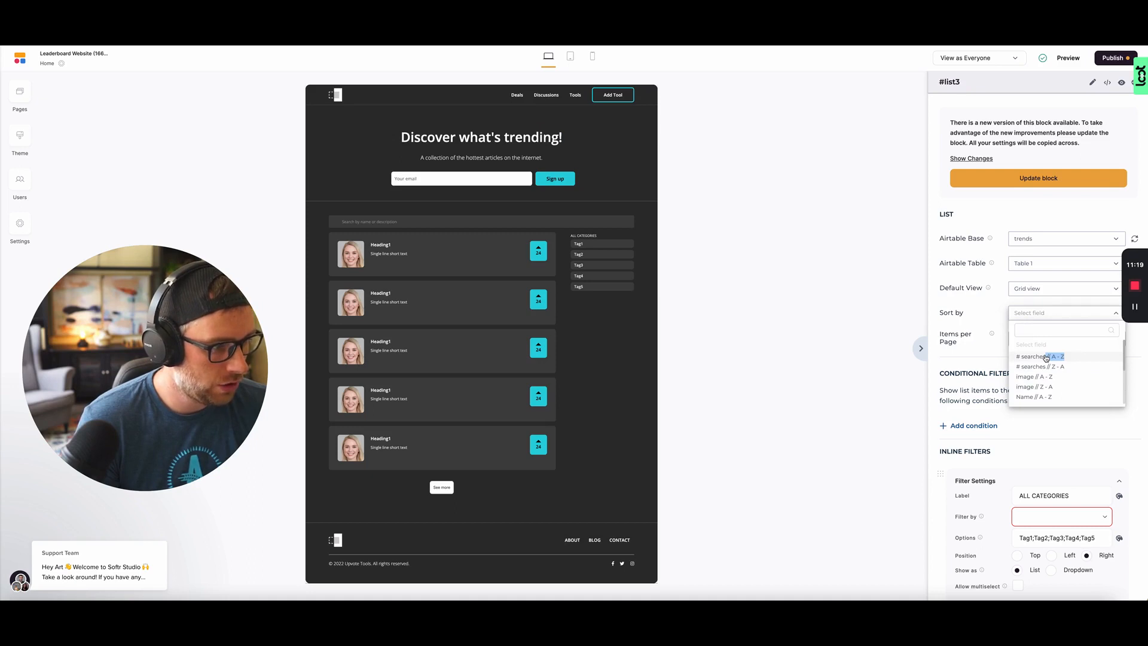
click(1047, 356)
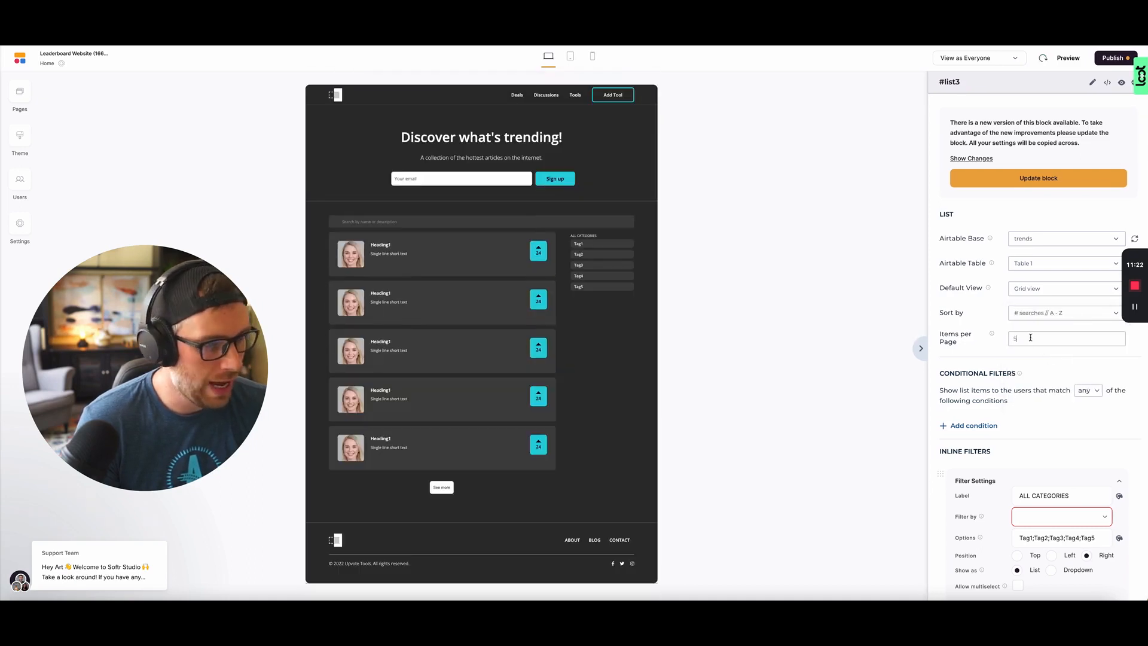
drag(1030, 337, 1001, 342)
text(25)
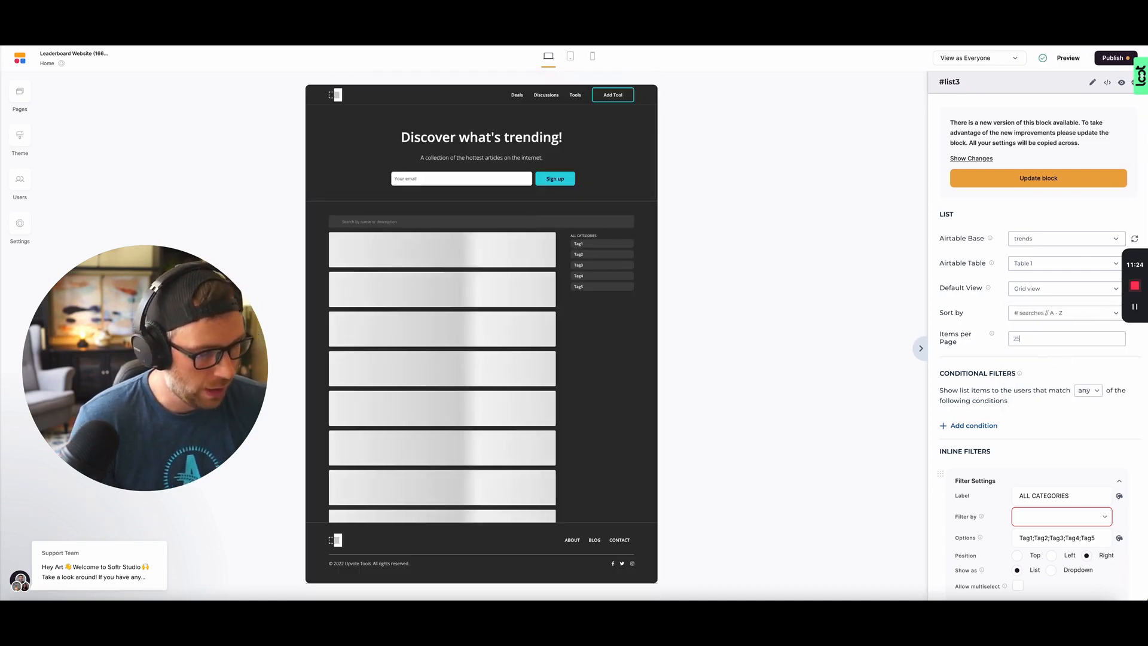
Look through the list preview and the block's filter, search, list item field and on-click settings
scroll(372, 328, down, 15)
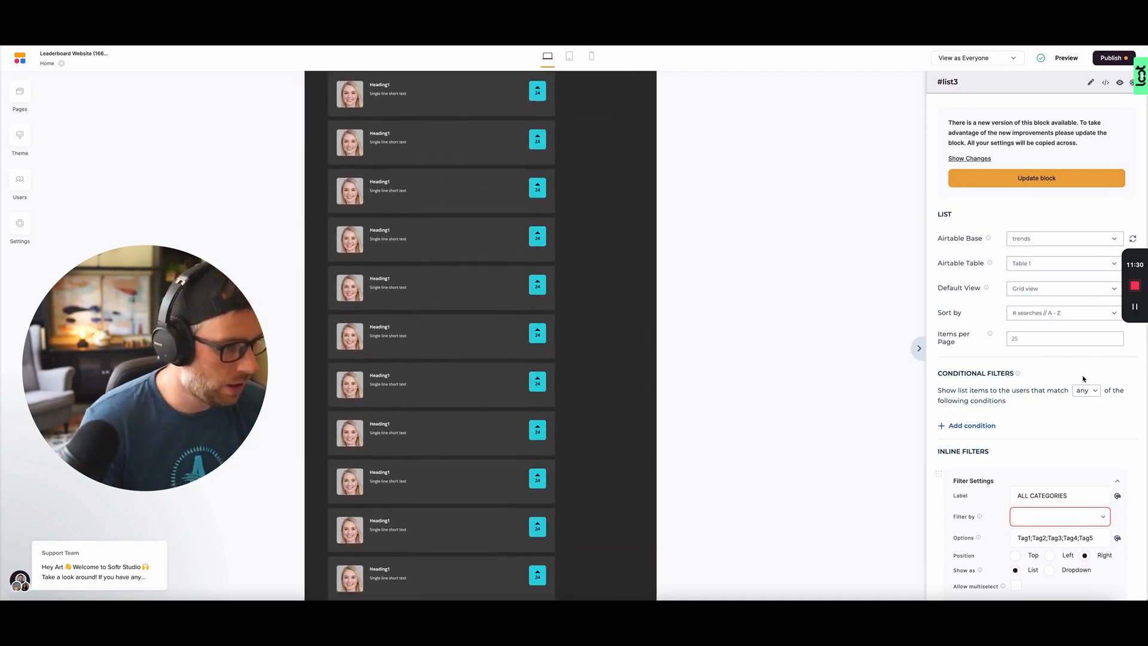
scroll(1025, 373, down, 4)
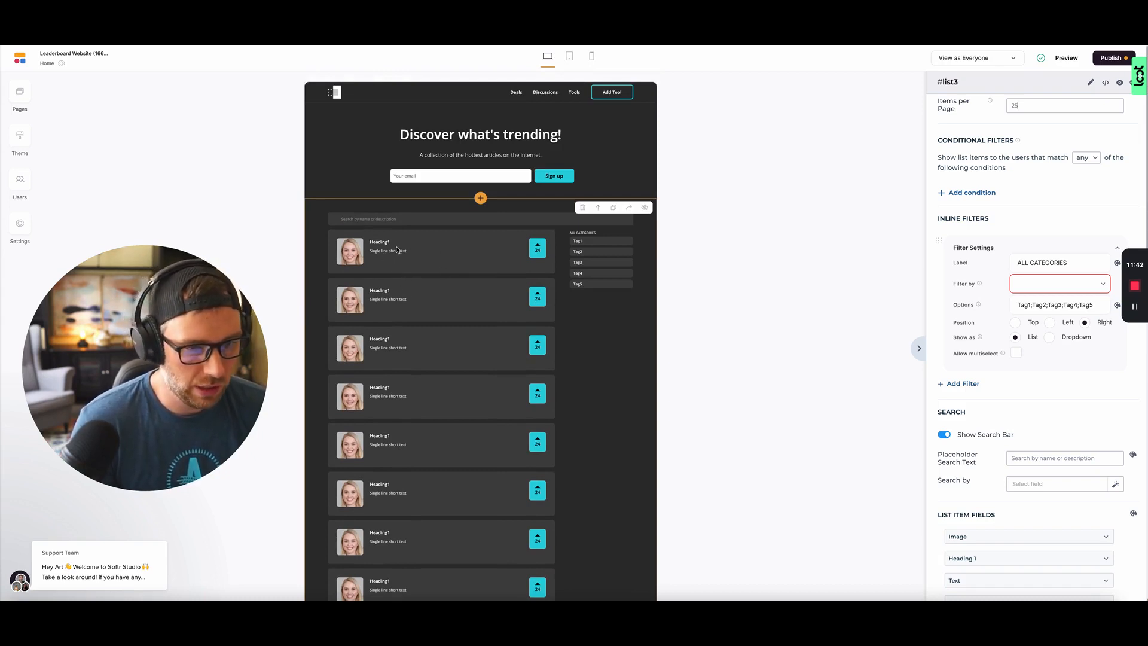
scroll(1006, 281, up, 5)
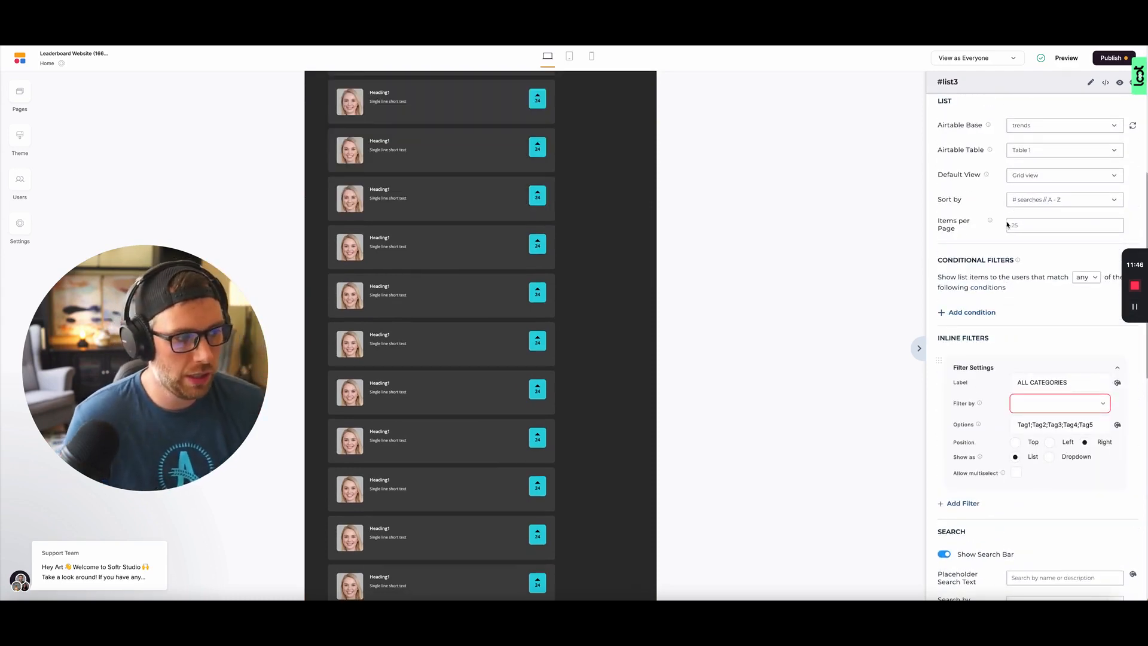
scroll(1008, 224, up, 3)
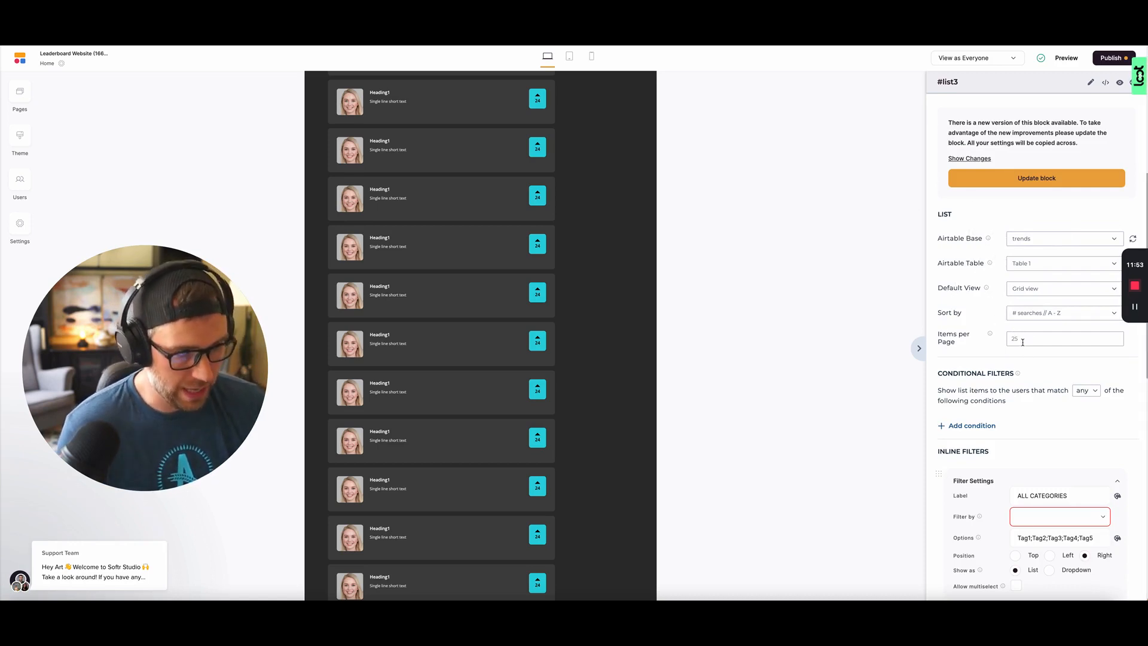
scroll(1009, 298, down, 3)
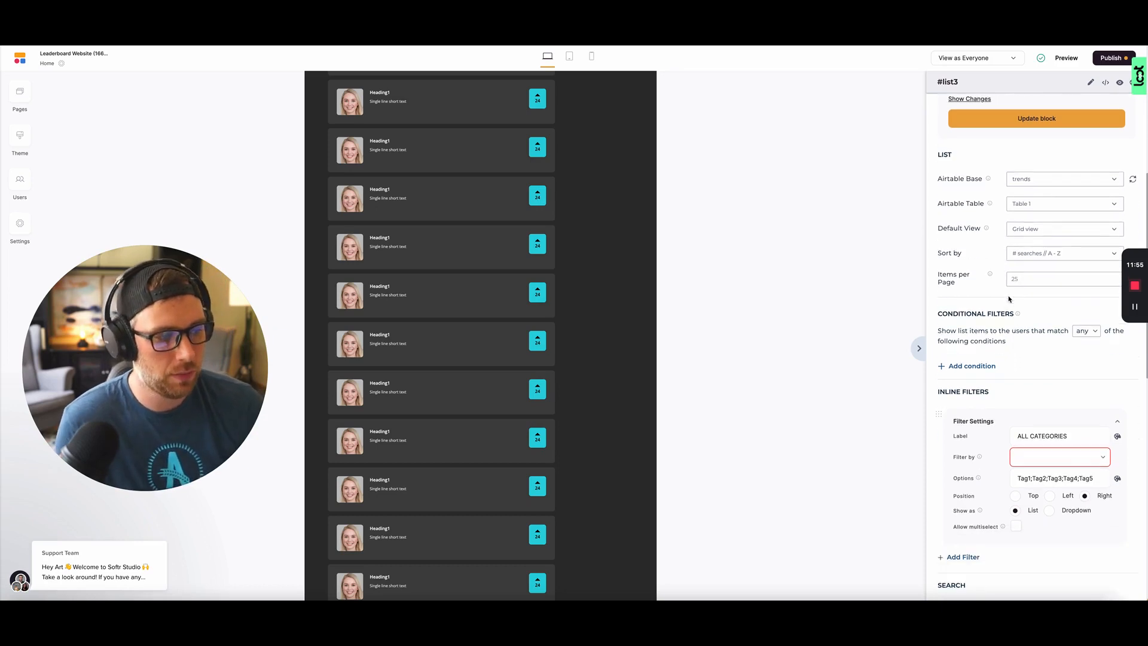
scroll(1008, 301, down, 3)
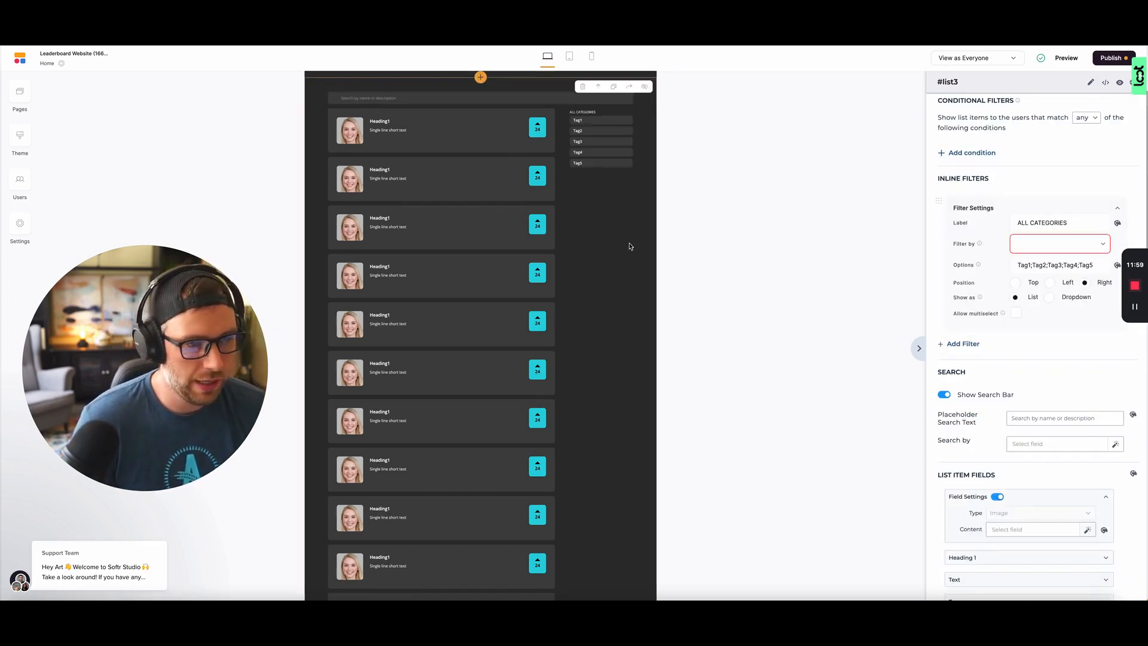
scroll(987, 308, down, 3)
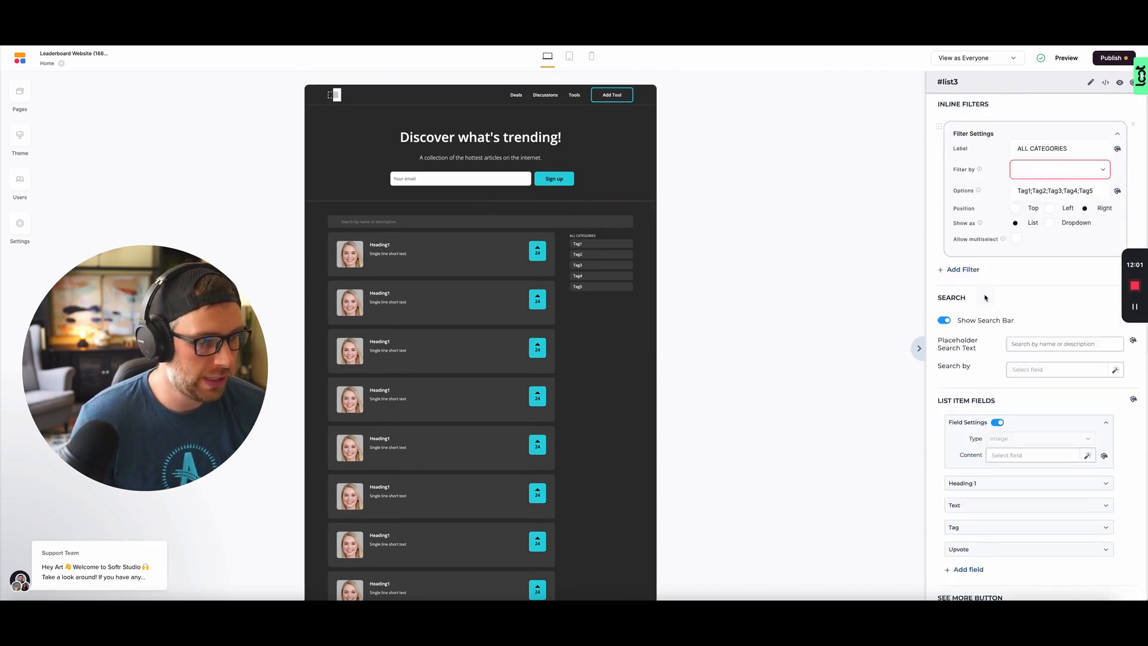
scroll(1015, 289, down, 2)
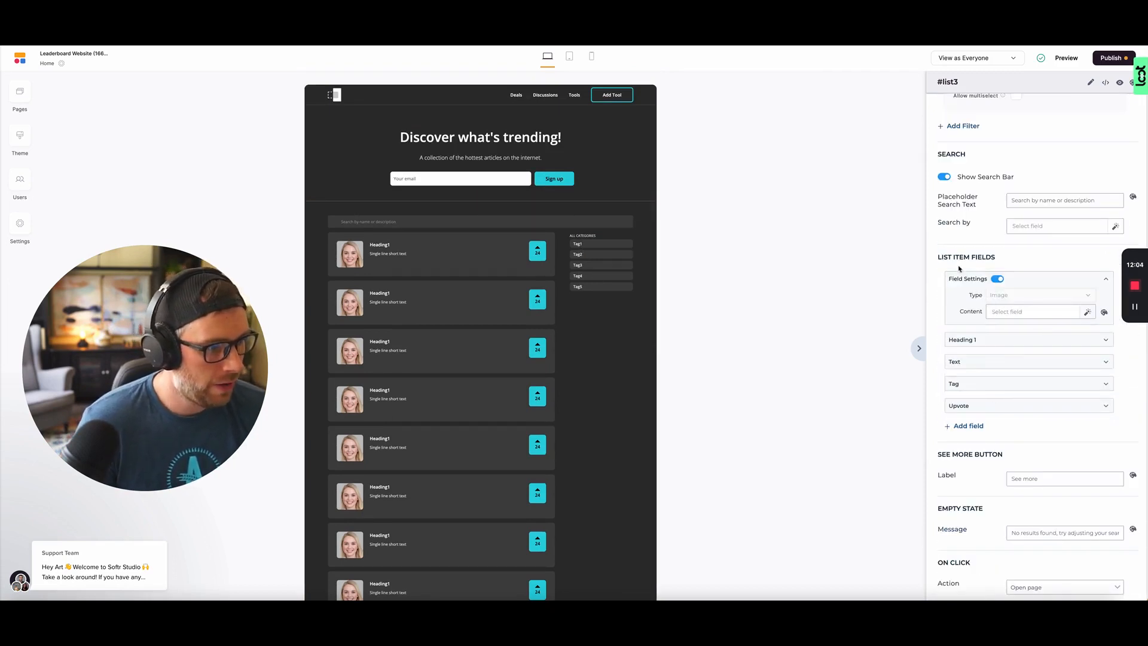
click(1103, 282)
scroll(604, 308, down, 6)
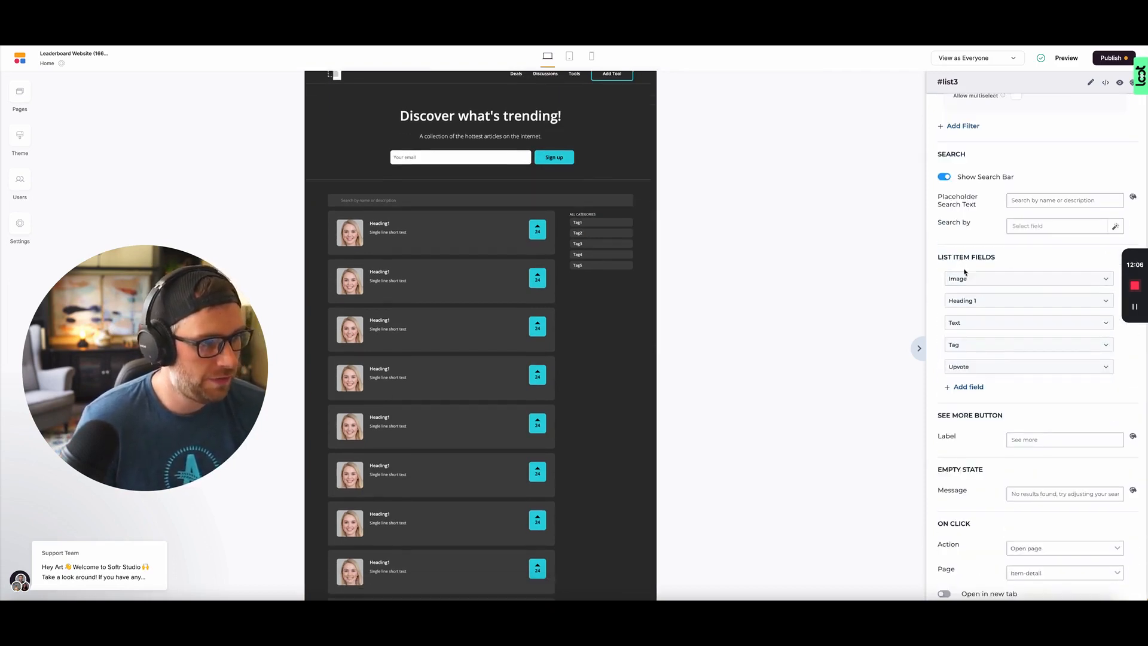
scroll(538, 314, up, 8)
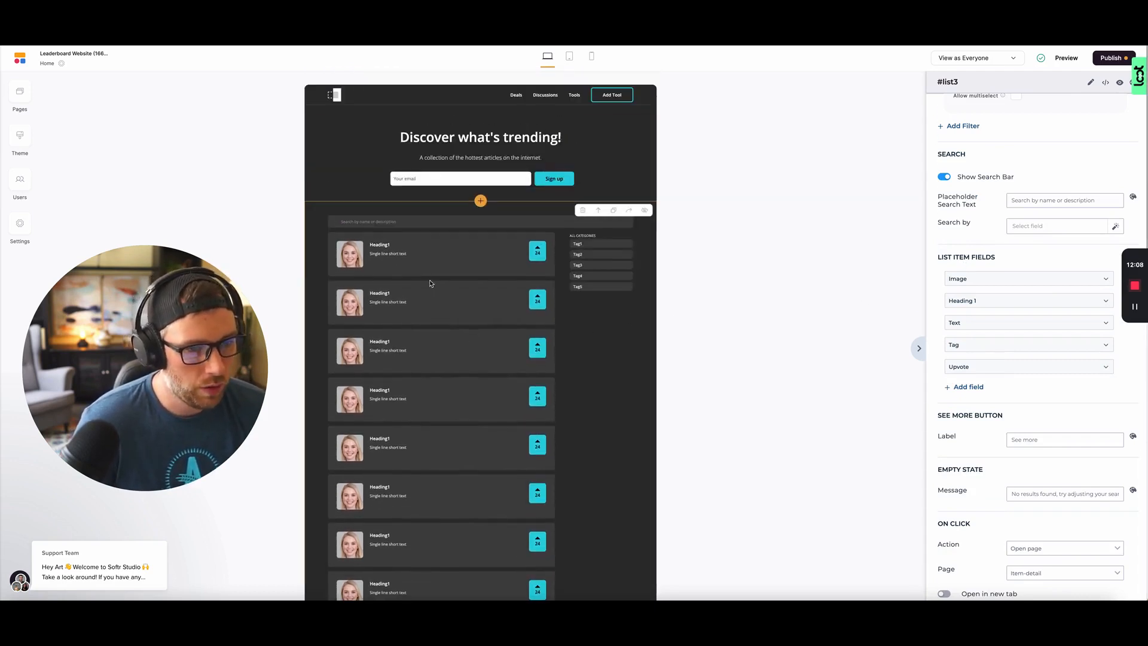
Map the content of the list items' Image field to the image column from Airtable
click(976, 281)
click(1017, 312)
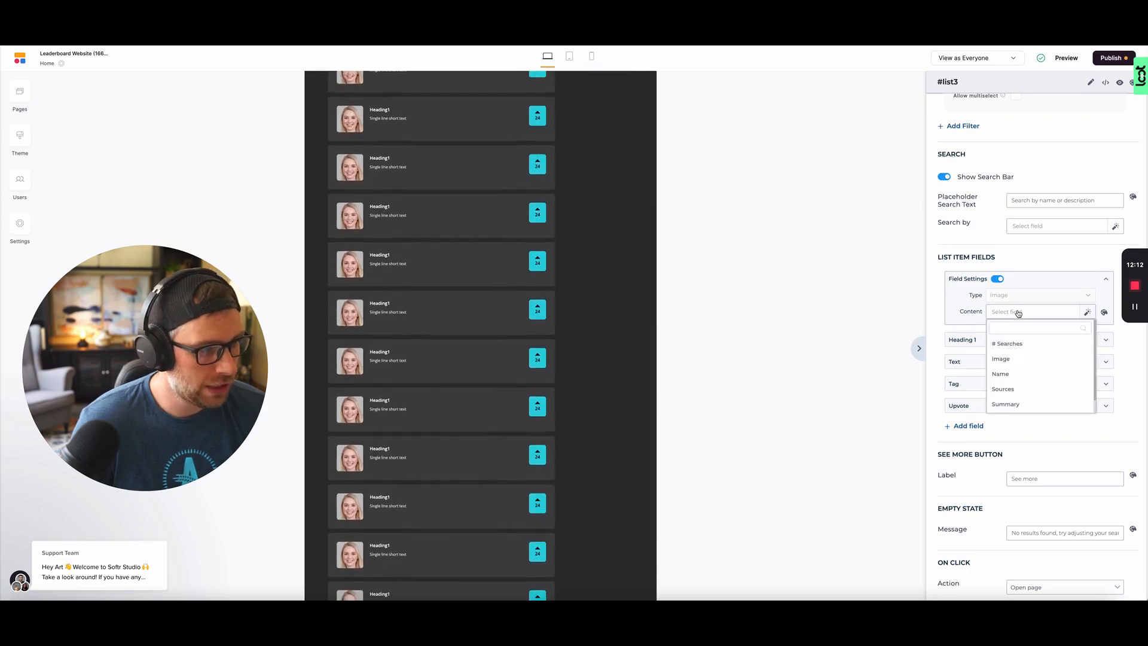
click(1008, 360)
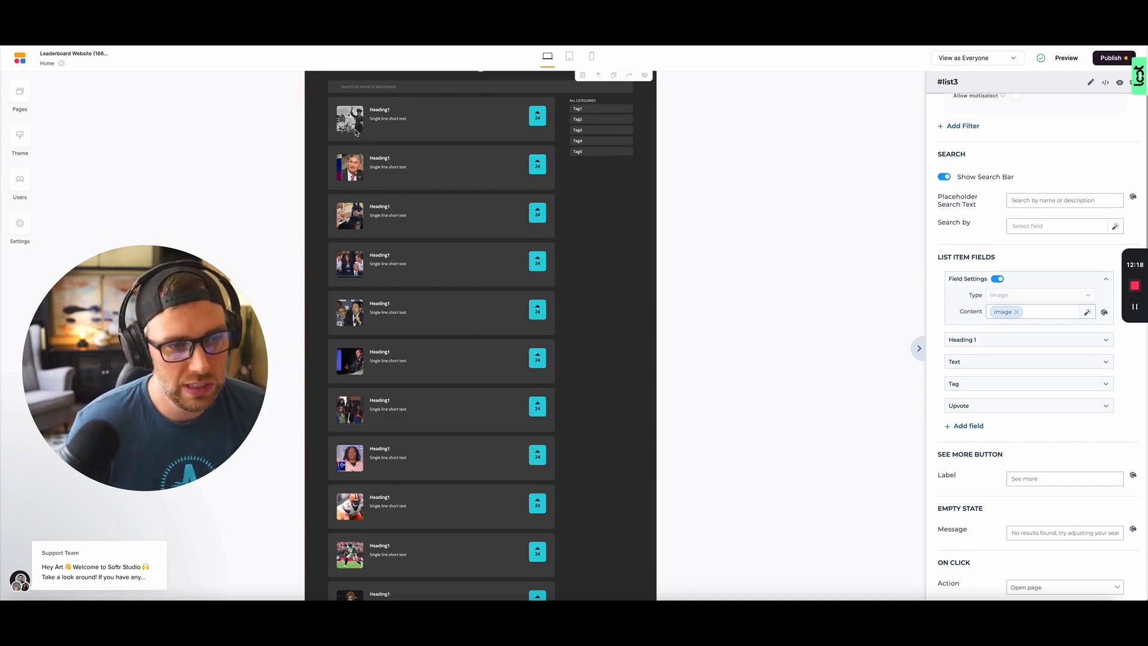
Check the columns in the Airtable trends base, return to Softr and map the list items' Heading 1 content to Name
key(ctrl+Tab)
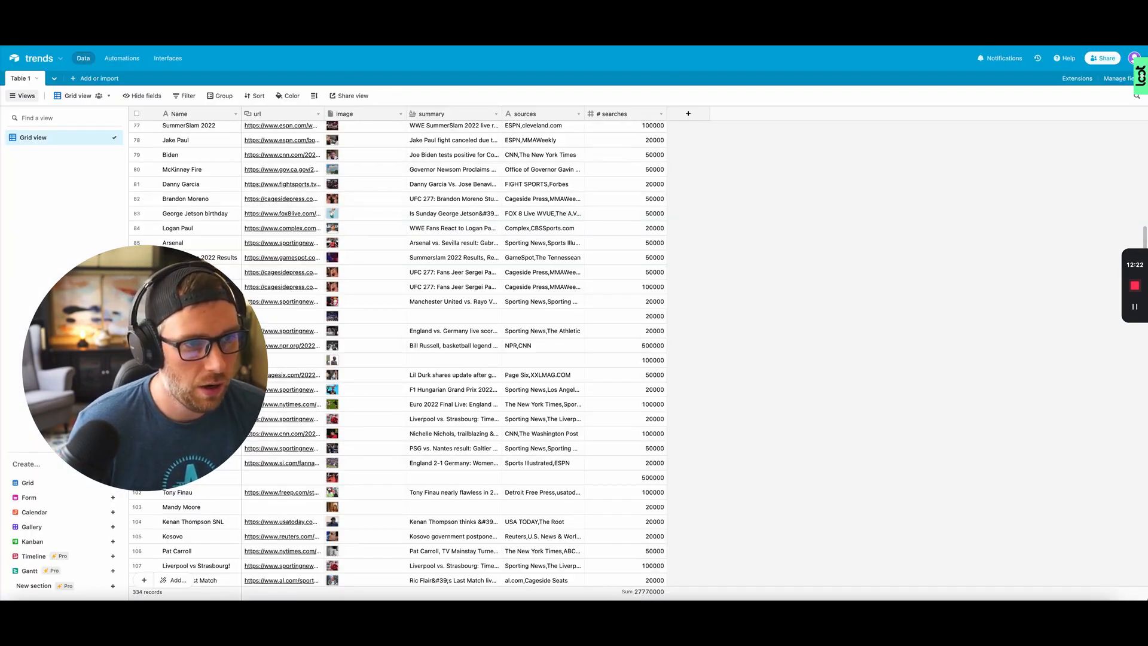
key(ctrl+shift+Tab)
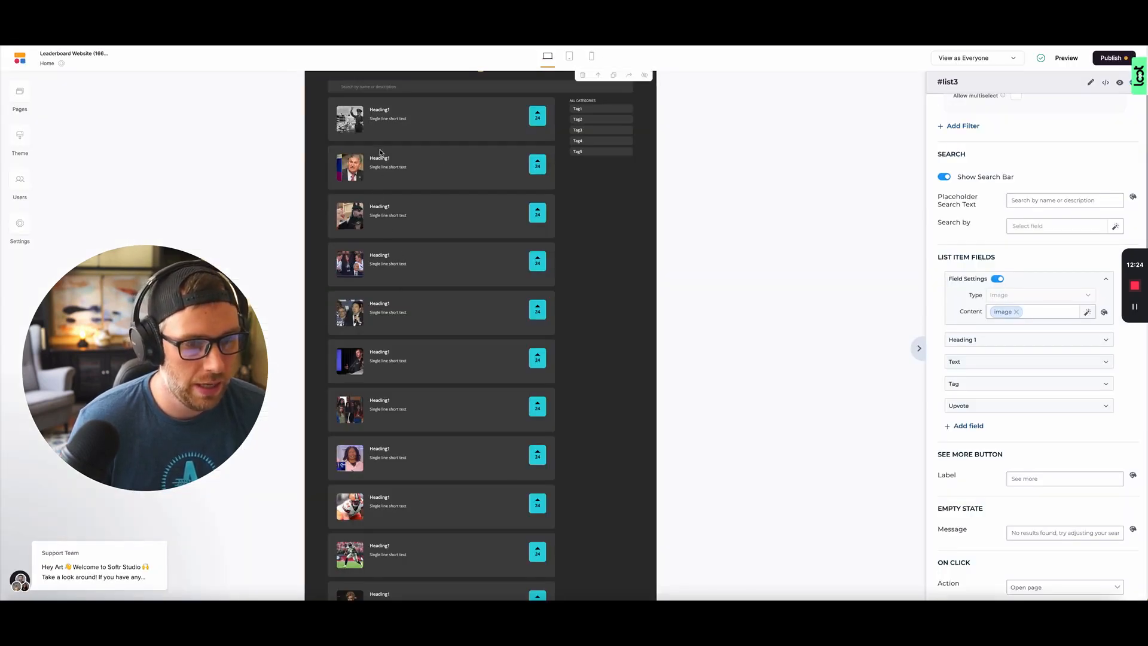
click(996, 341)
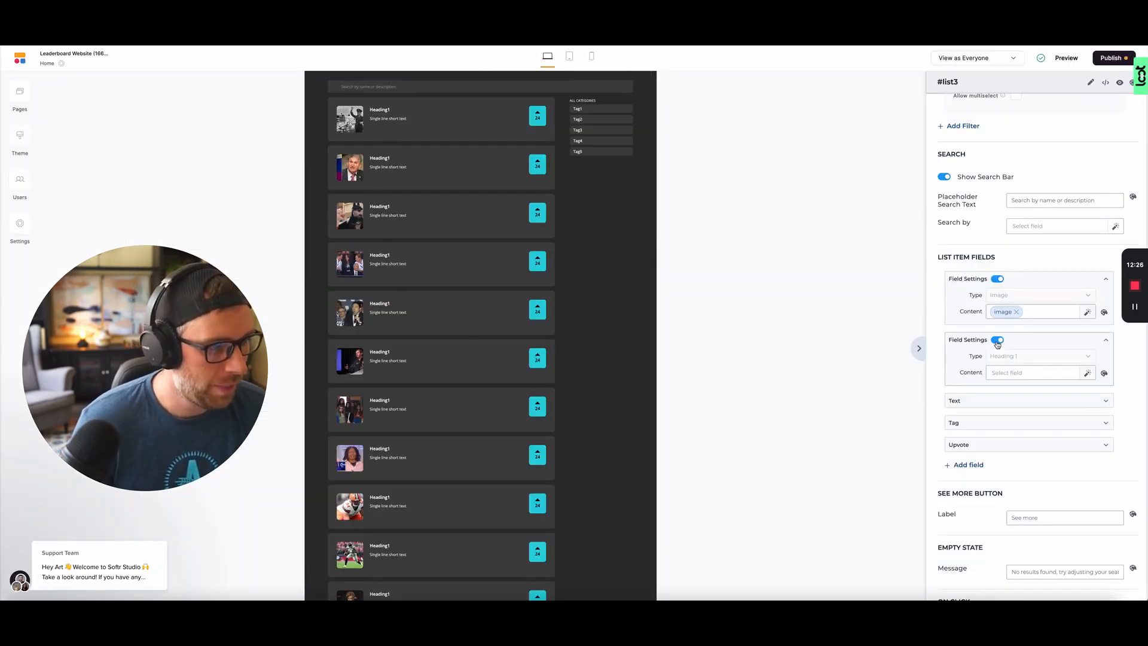
click(1009, 374)
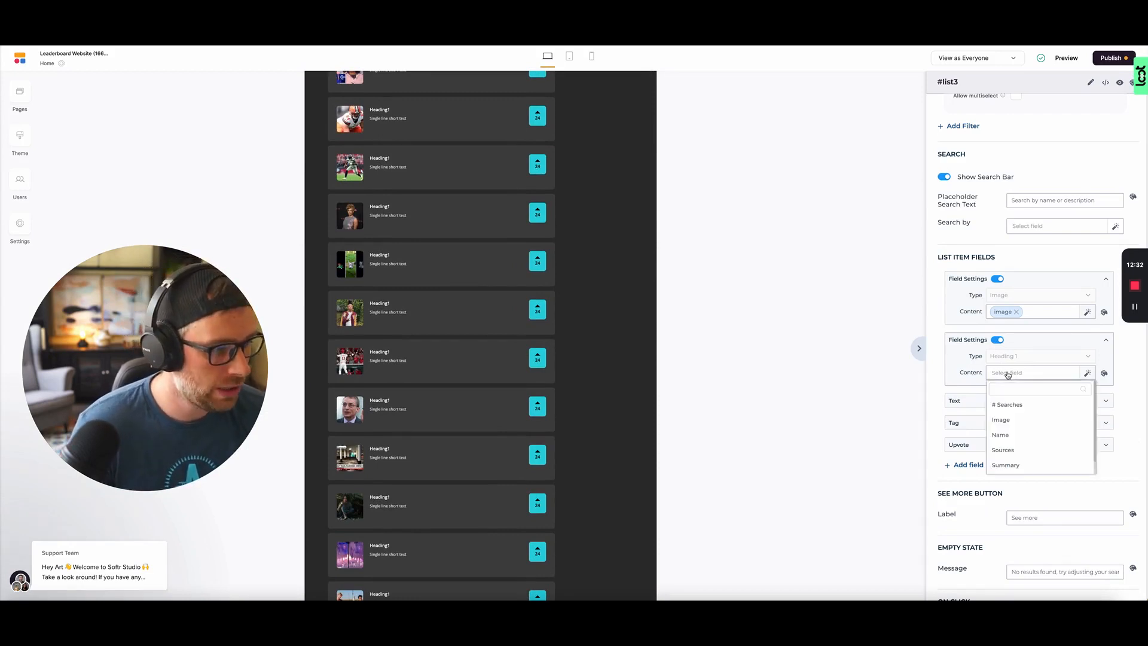
click(1015, 438)
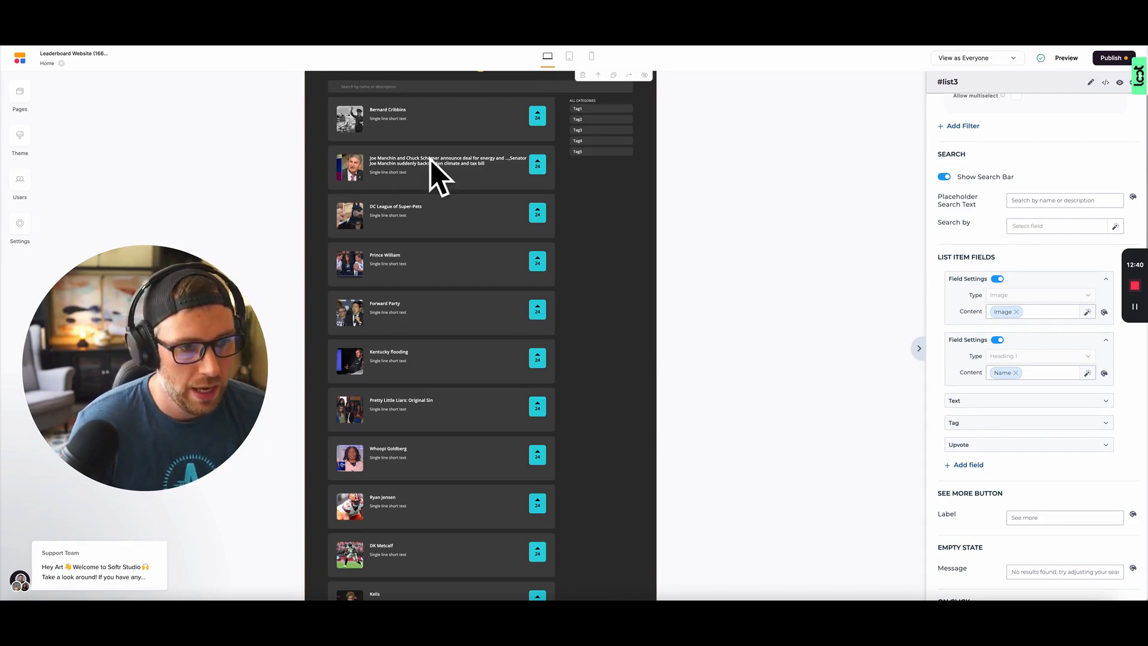
Map the content of the list items' first Text field to the summary column
click(977, 403)
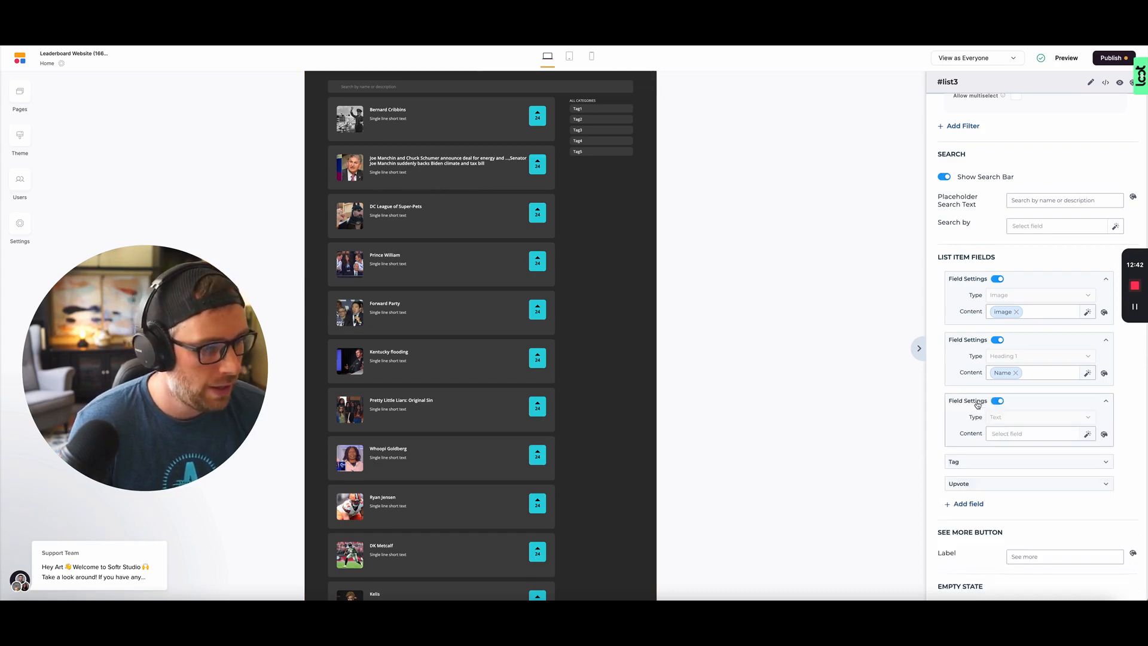
scroll(469, 231, down, 4)
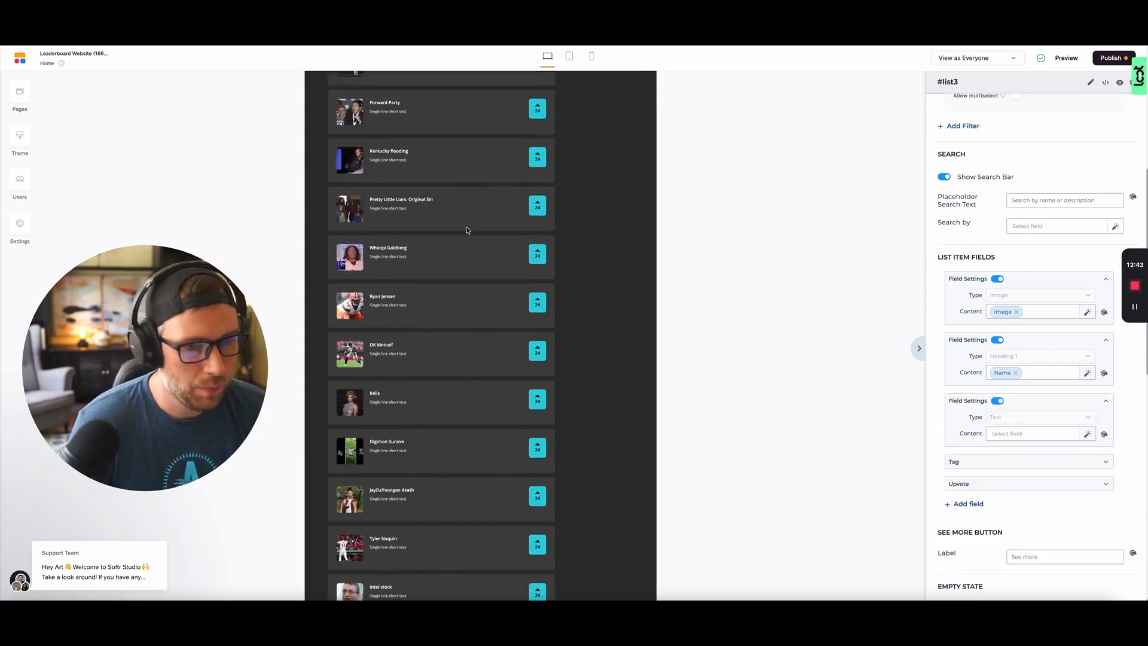
click(1019, 437)
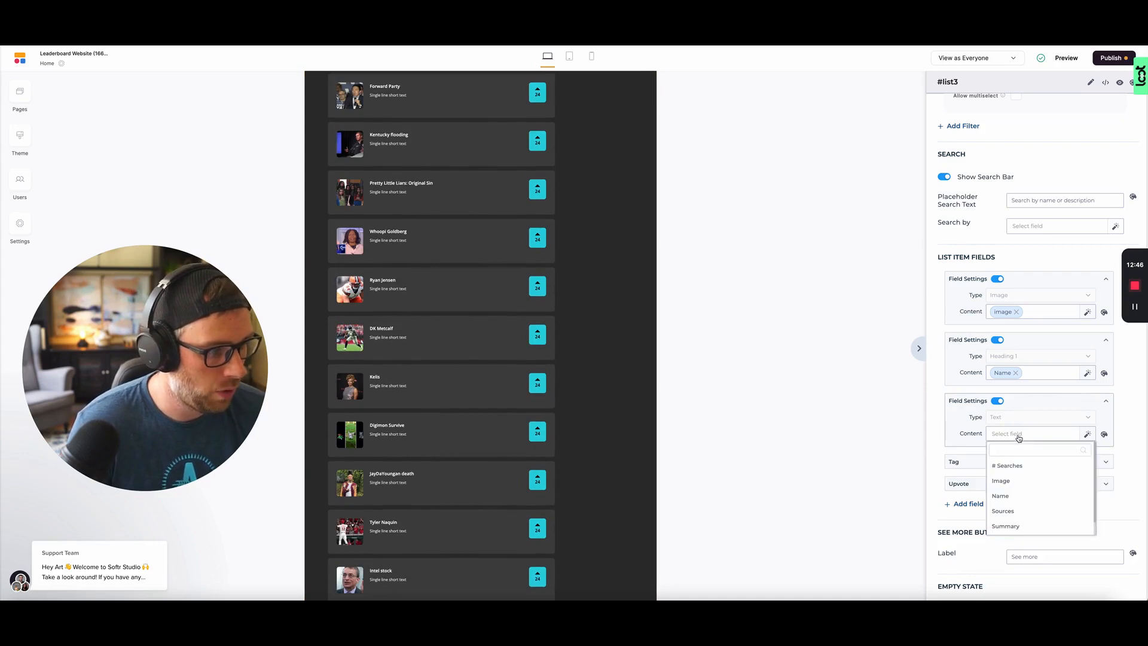
click(1009, 525)
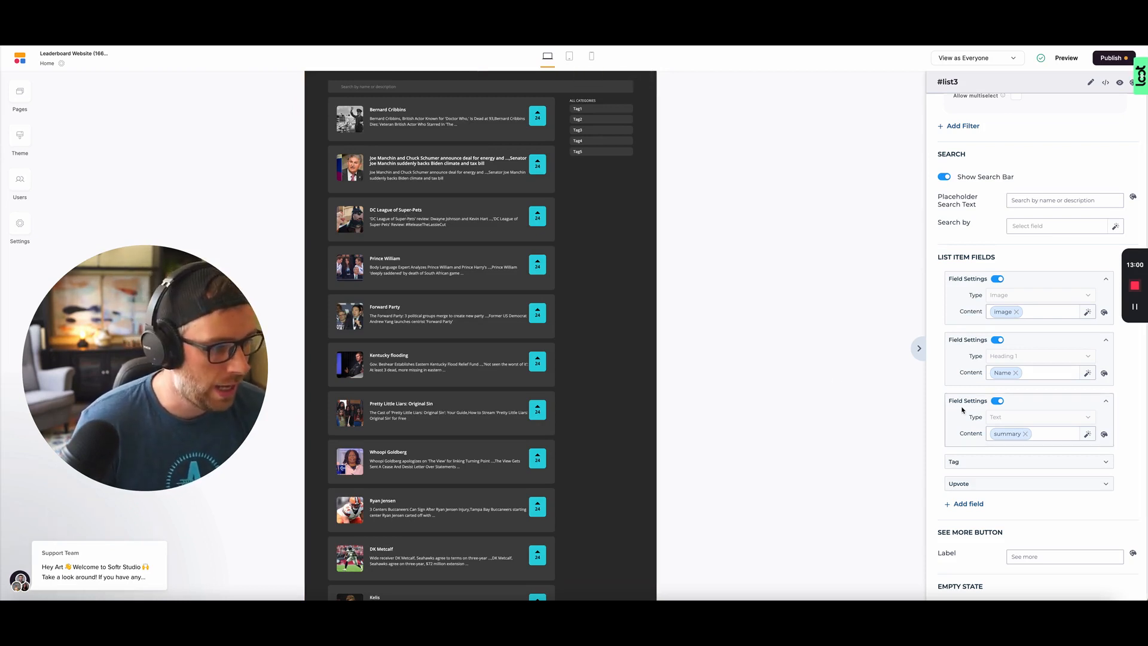
Map the list items' Tag content to sources, enable the Tag field and add another Text field
click(1025, 469)
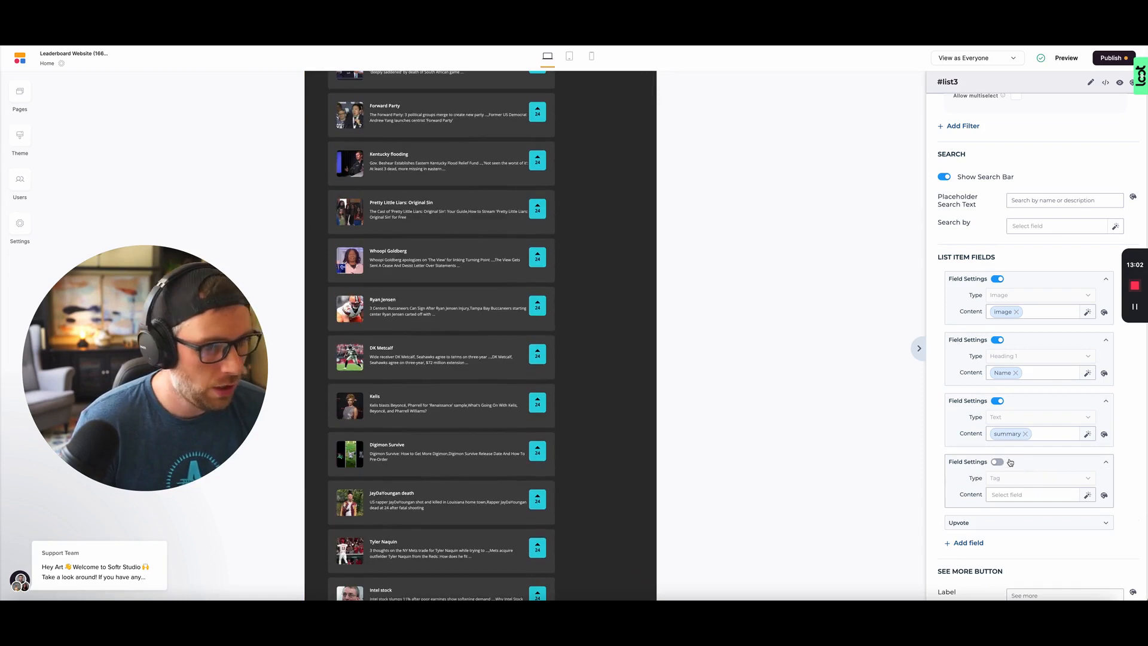
click(1015, 496)
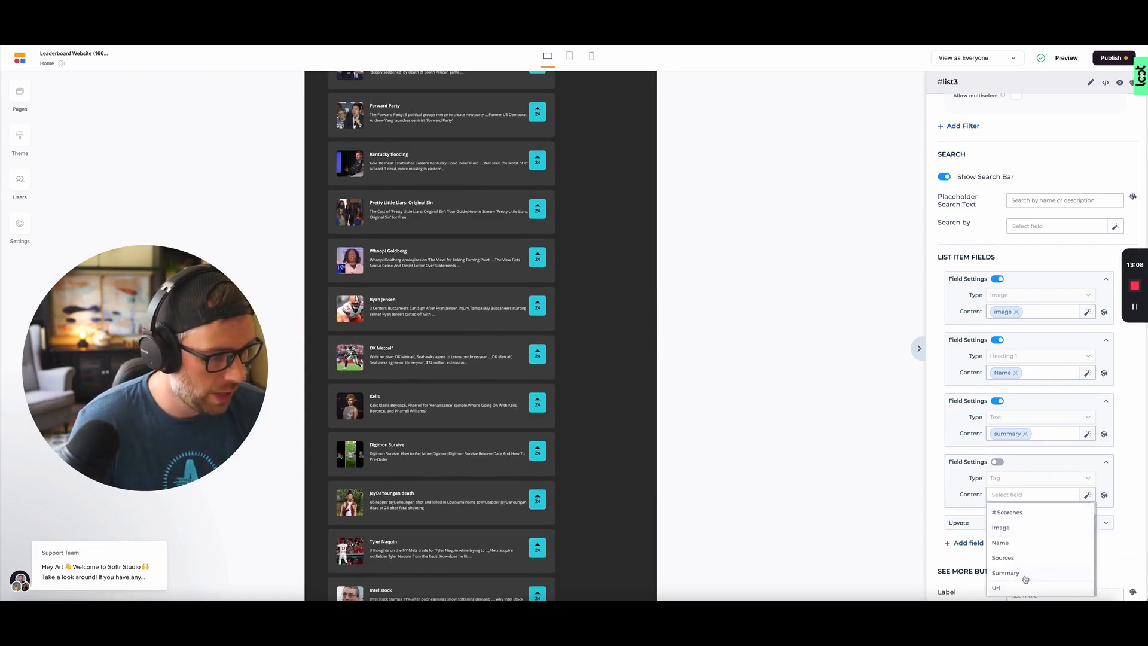
click(1012, 558)
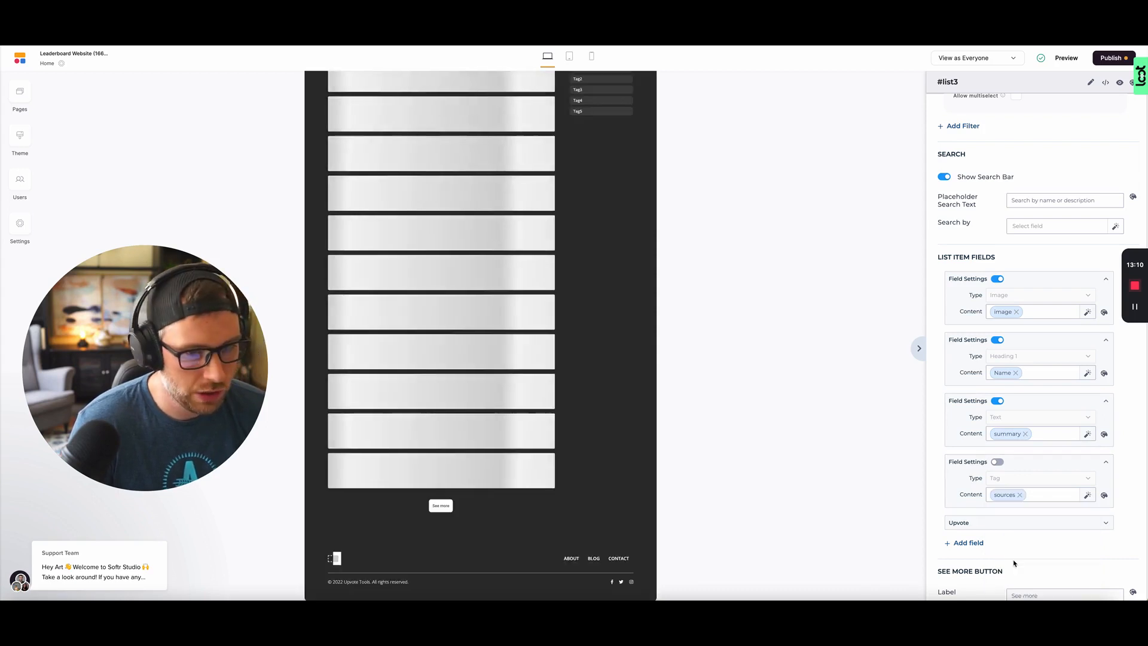
scroll(454, 335, up, 3)
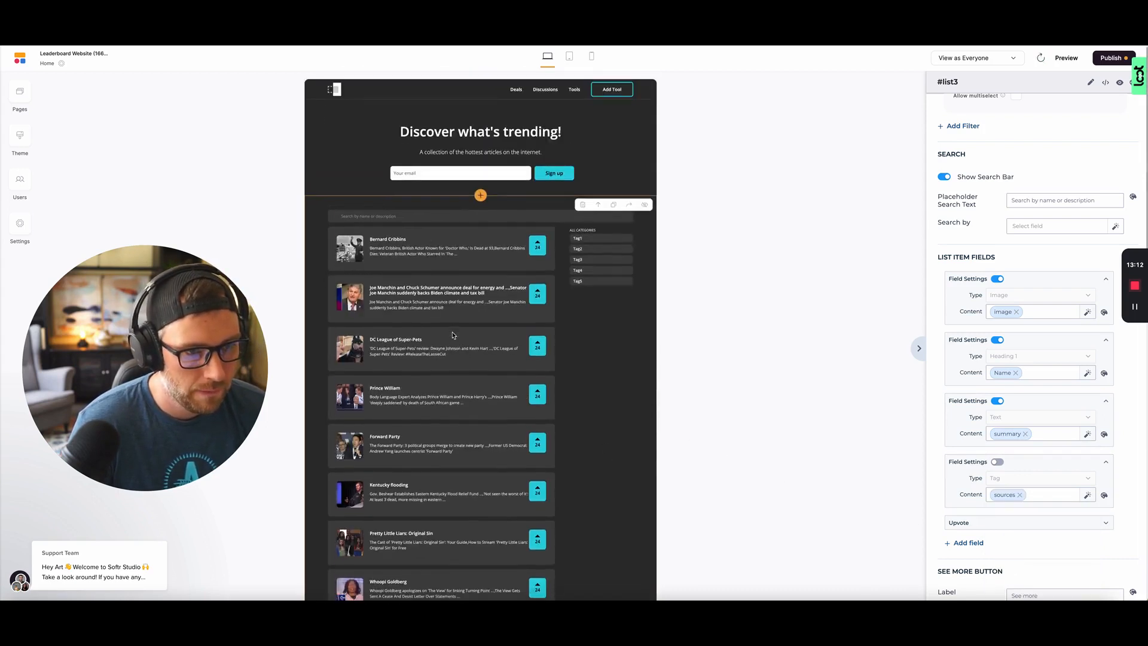
scroll(445, 326, down, 5)
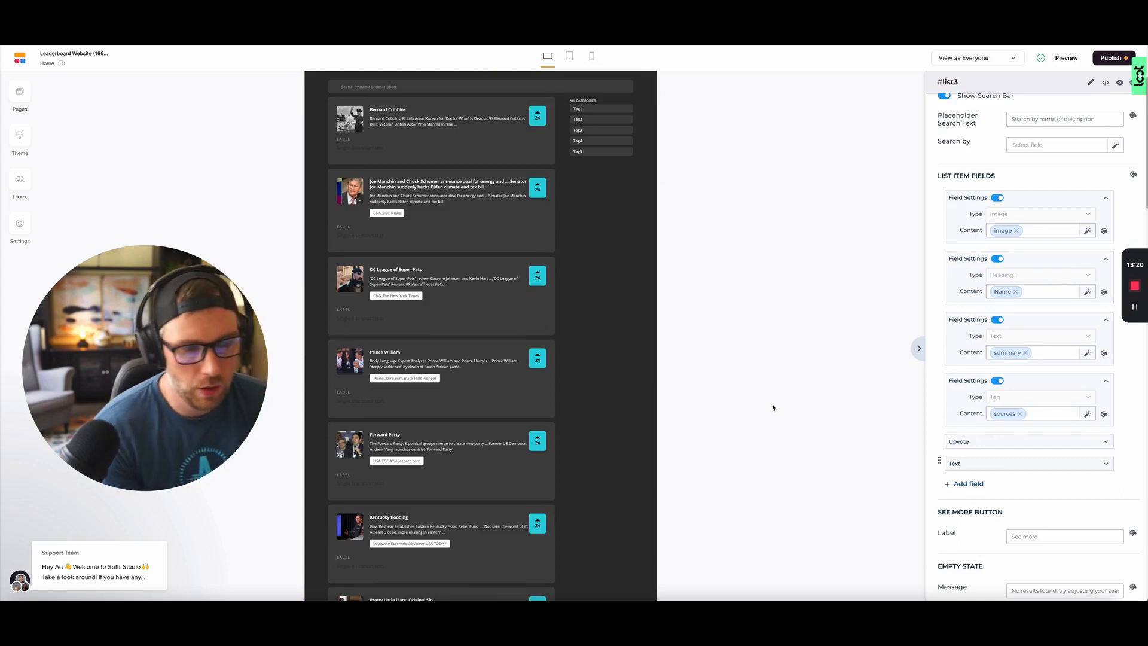
Switch the Tag field off and back on to compare the list, and disable the Upvote field
click(997, 381)
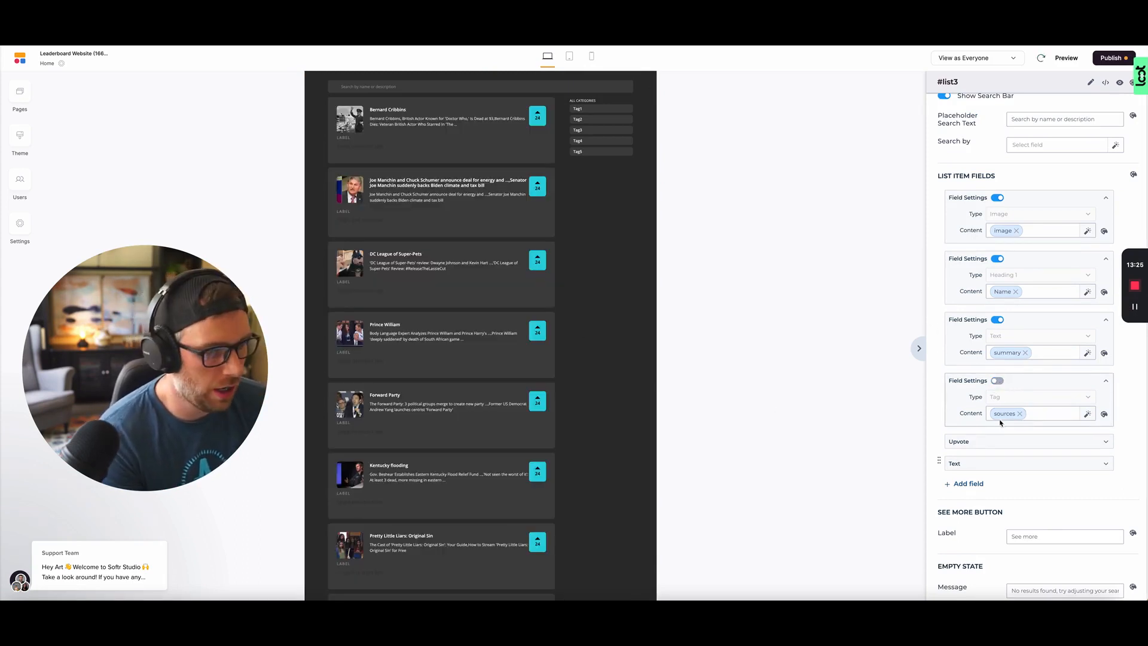
click(996, 381)
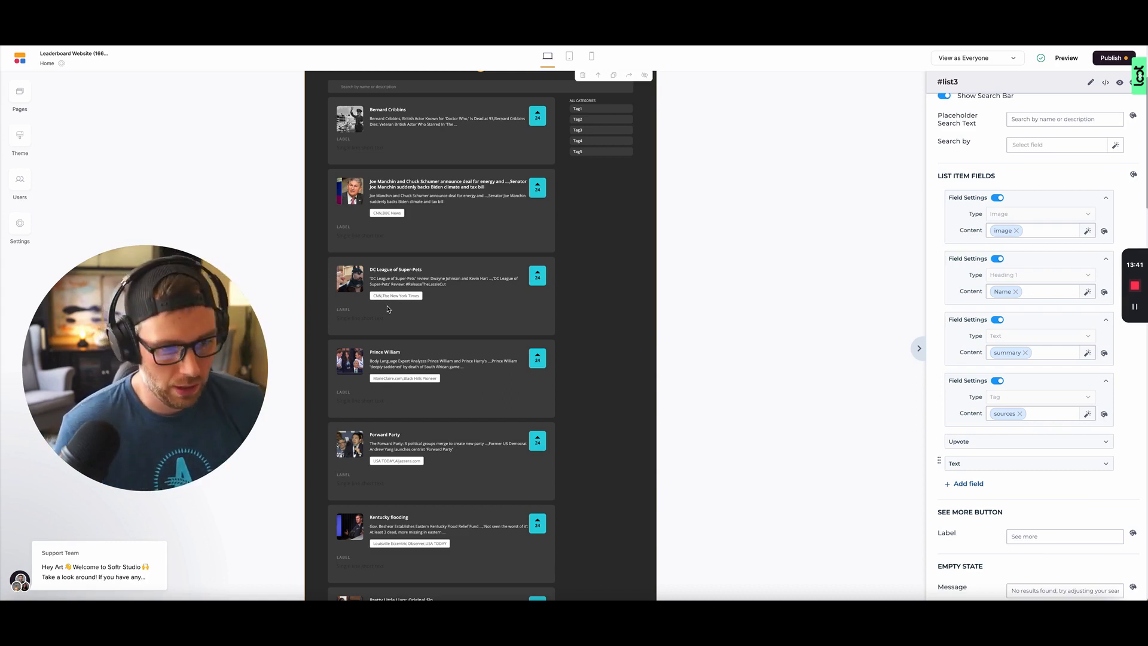
click(1000, 441)
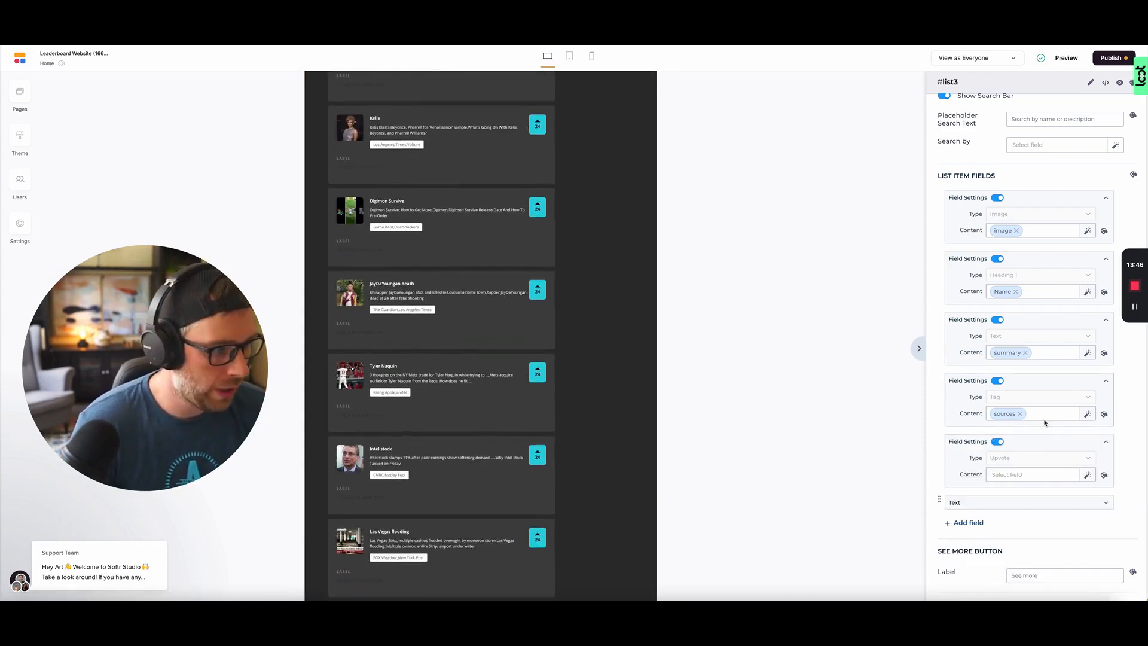
click(997, 442)
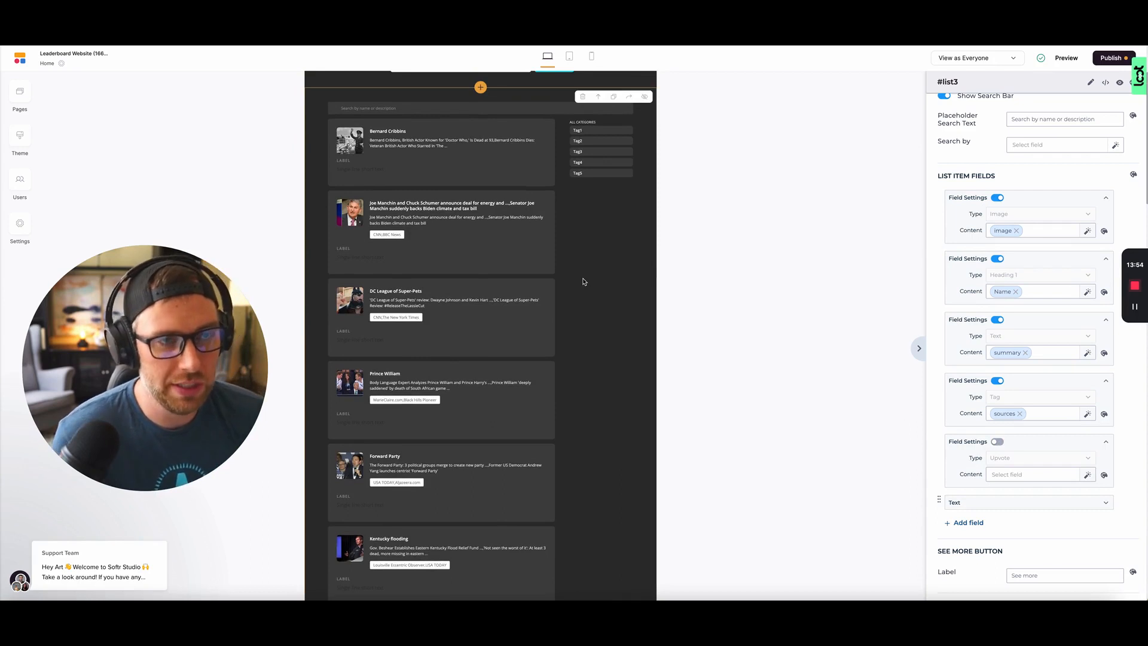
Set the list block's search bar to search by Name, sources and summary
scroll(1018, 185, up, 2)
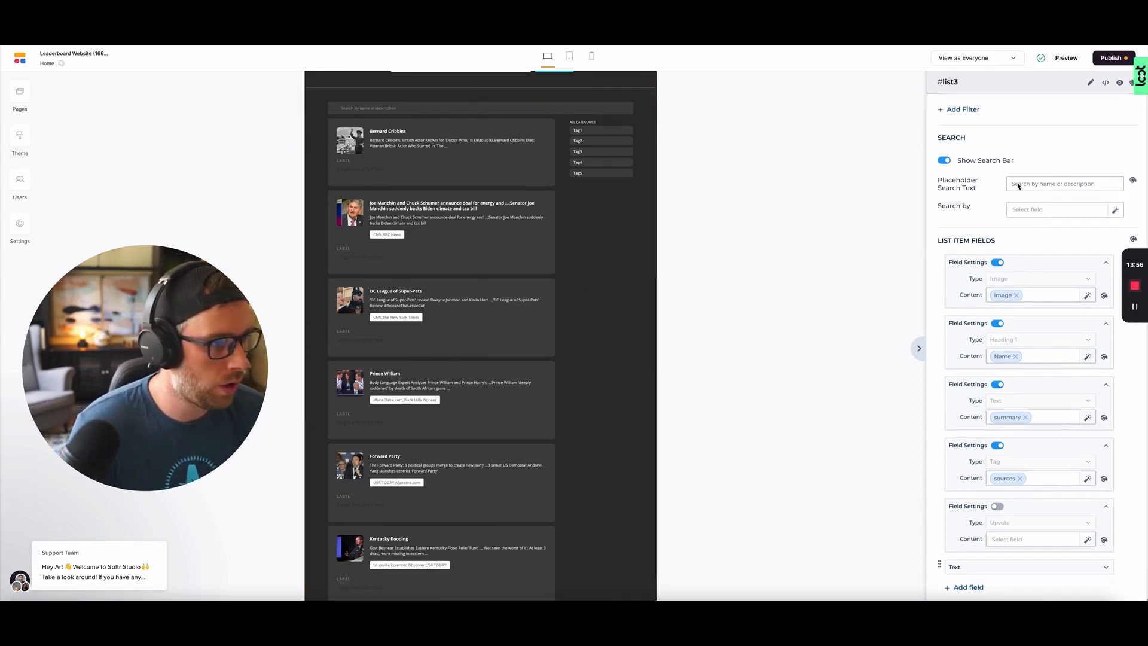
scroll(1023, 220, up, 3)
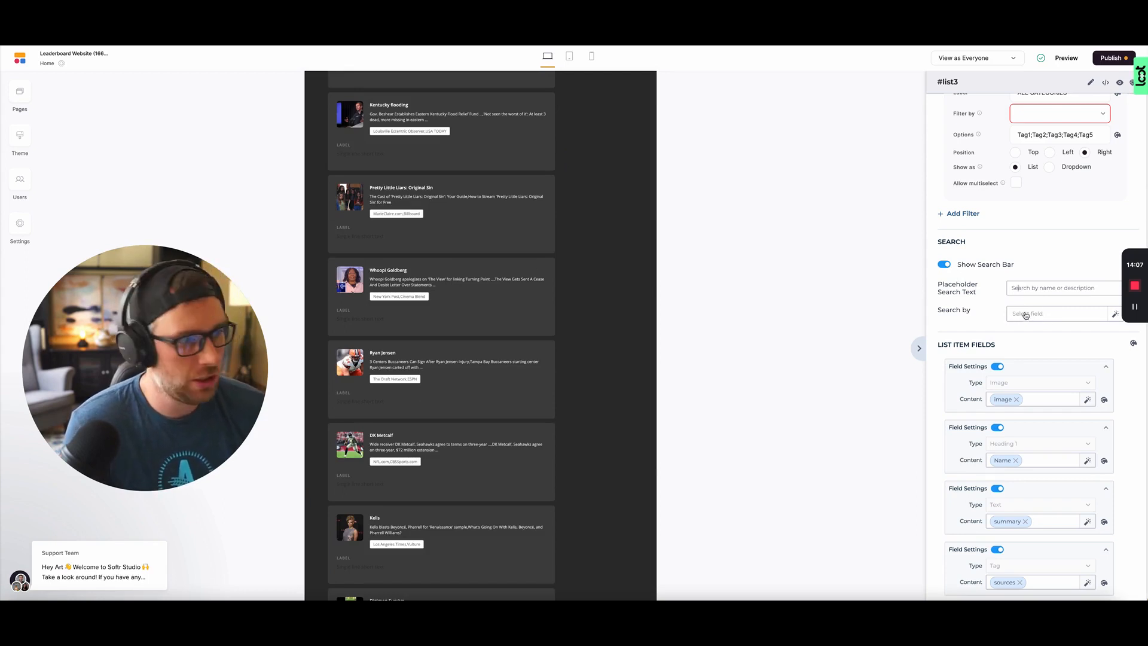
click(1023, 314)
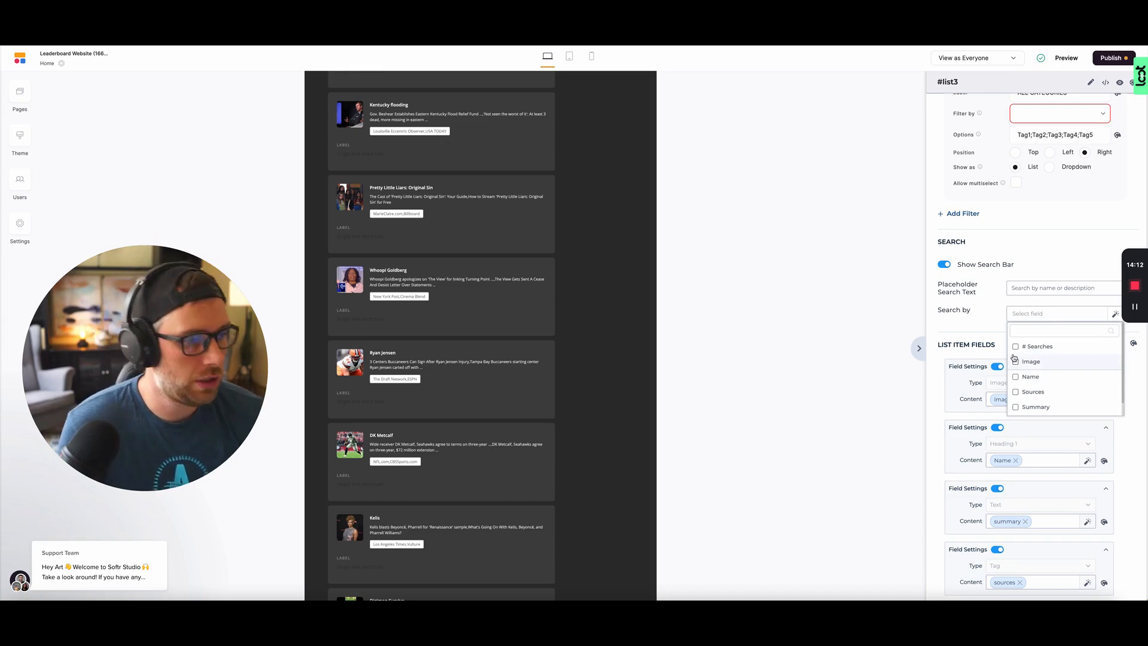
click(1017, 377)
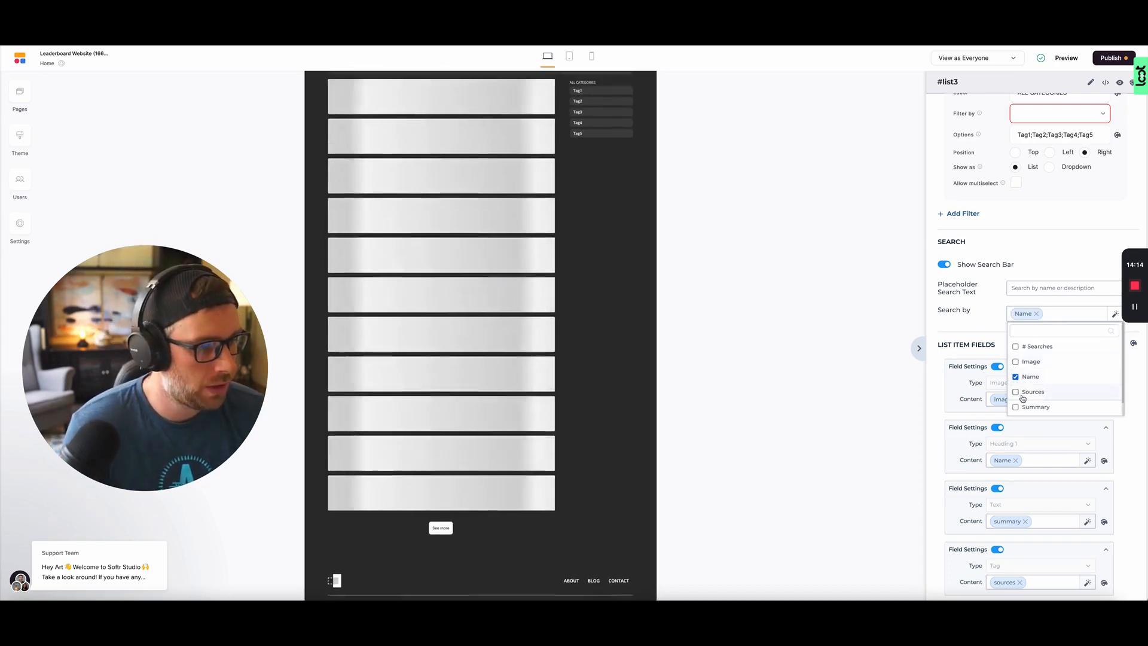
click(1018, 393)
click(1015, 409)
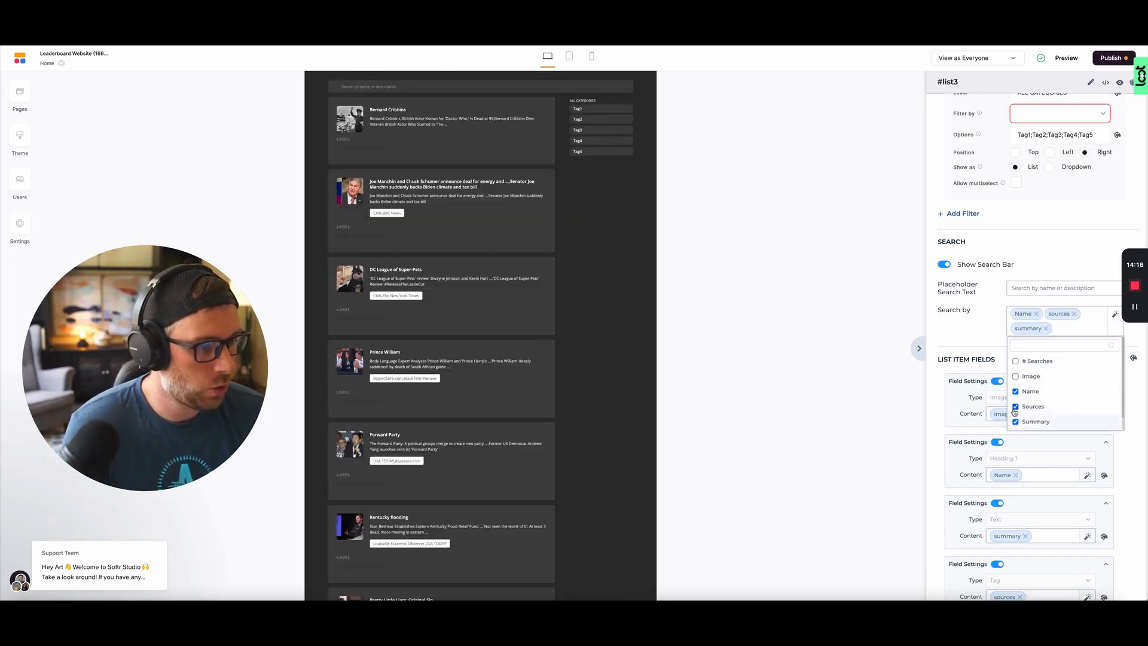
scroll(1043, 392, down, 1)
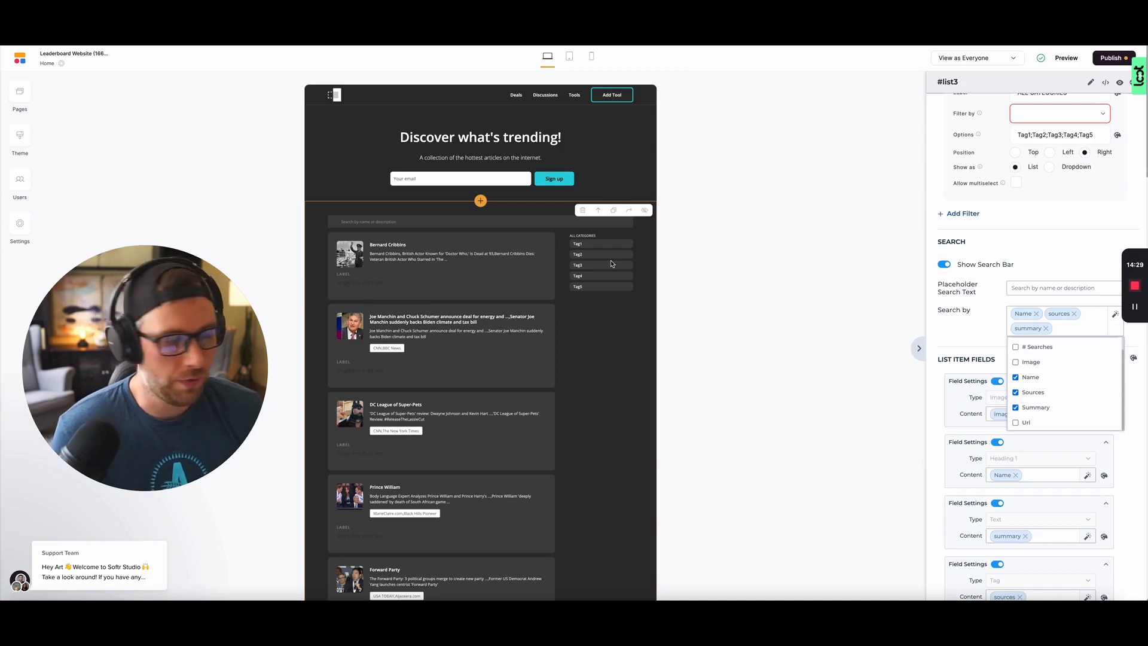
Expand the newly added list item field, look through the available field types and choose Text
scroll(957, 359, down, 3)
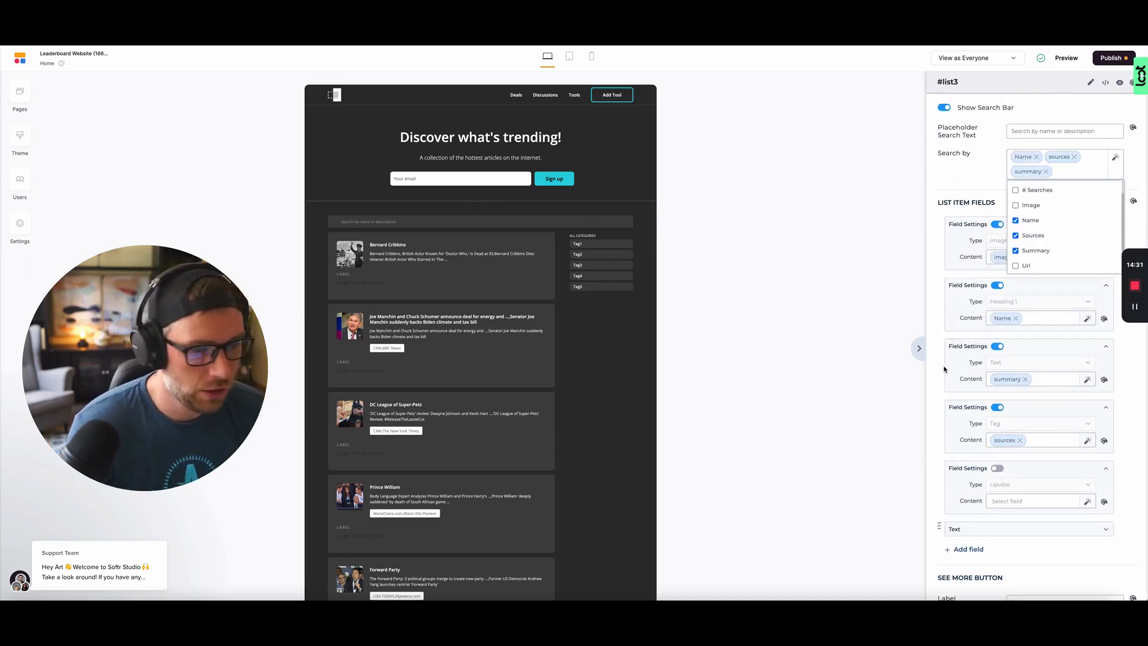
scroll(980, 419, down, 1)
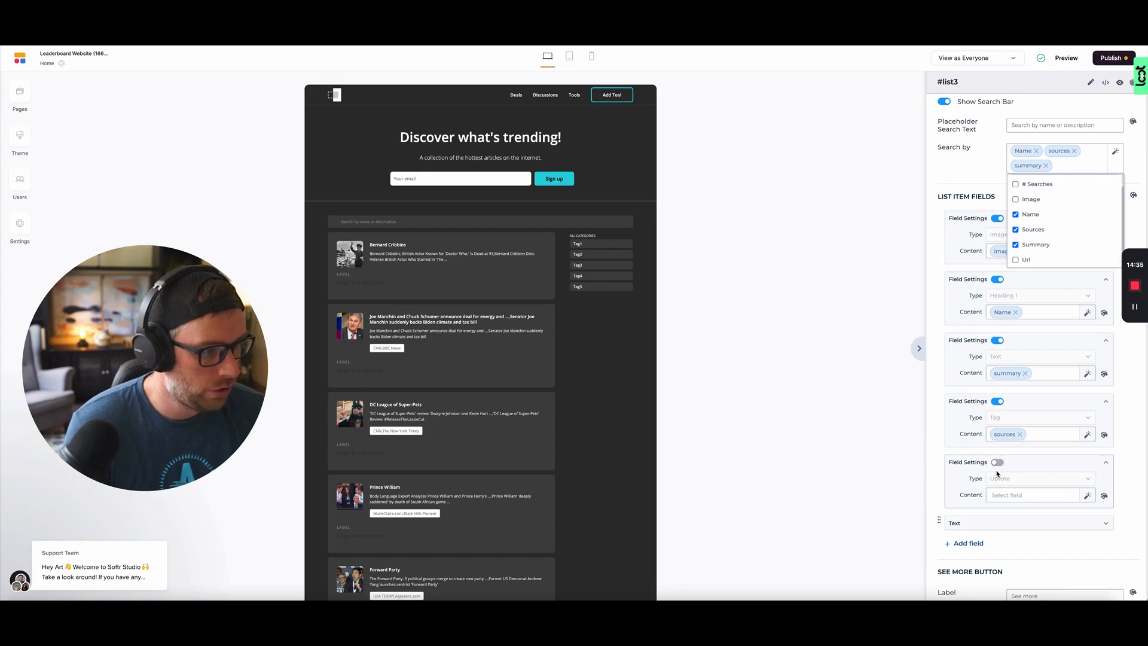
scroll(992, 464, down, 2)
click(969, 444)
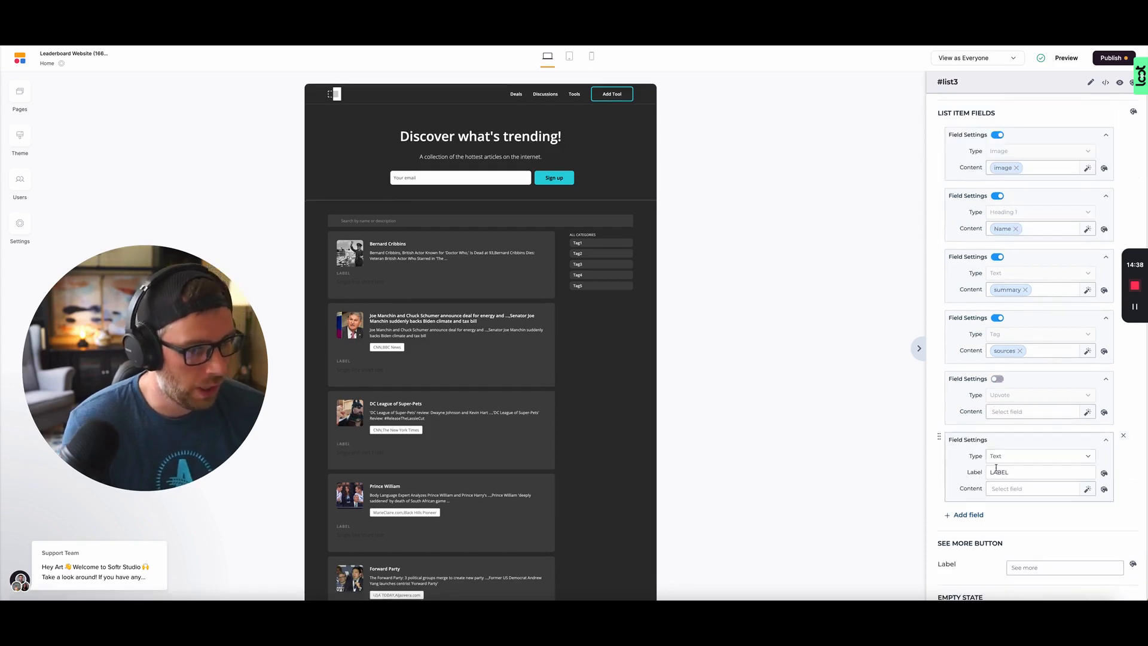
click(1020, 458)
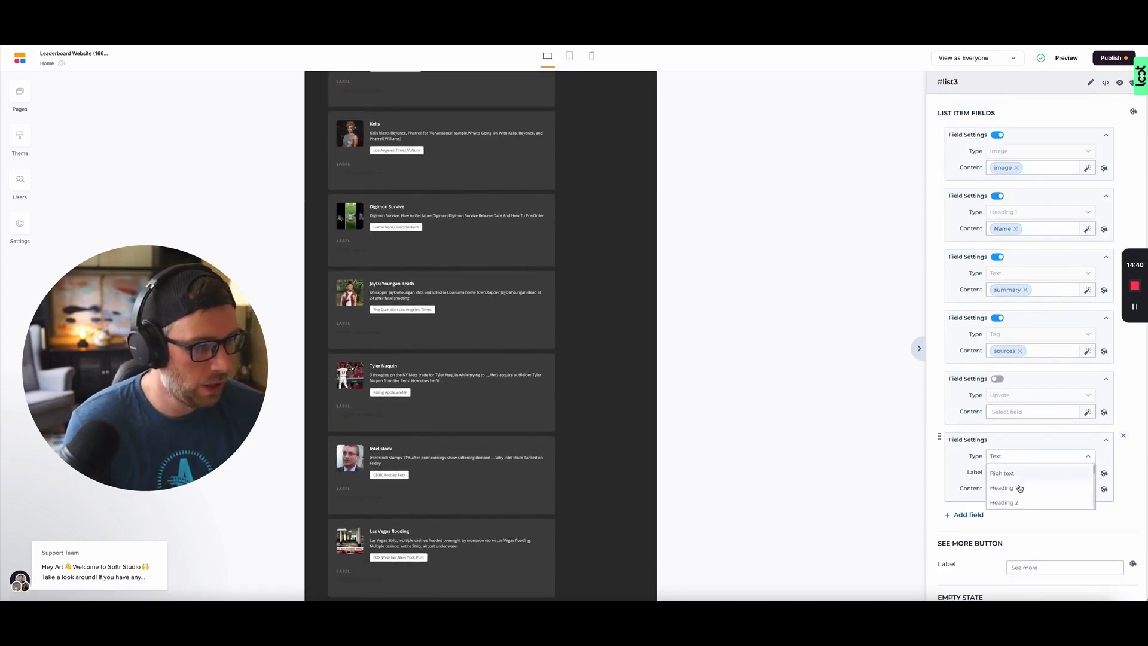
scroll(1013, 478, down, 4)
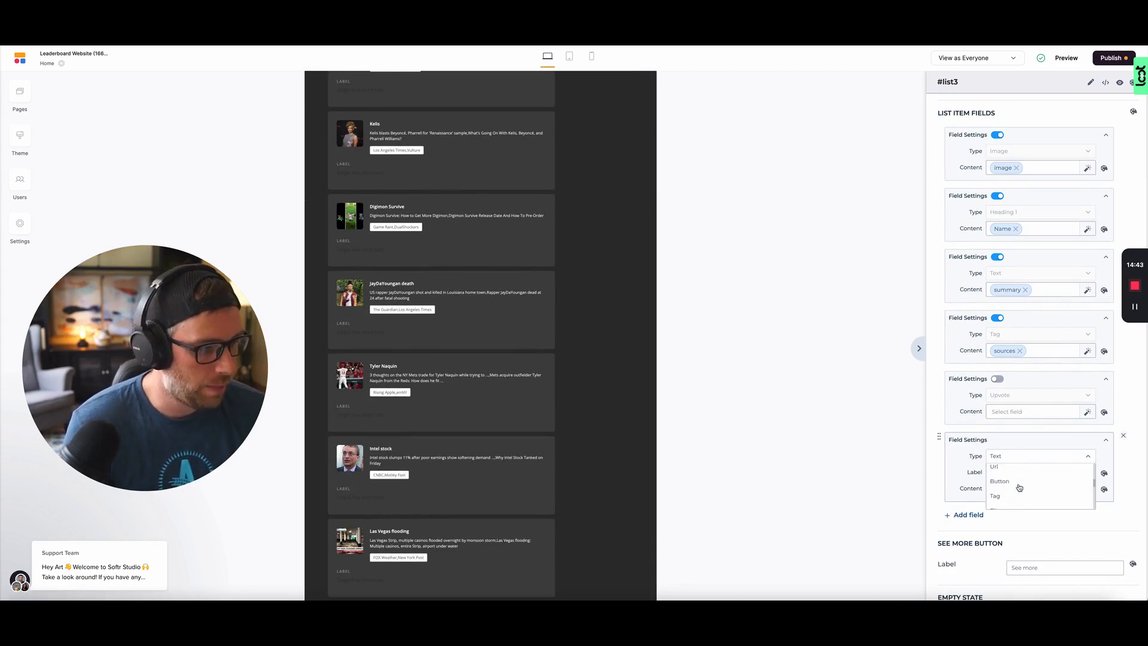
scroll(1020, 488, down, 5)
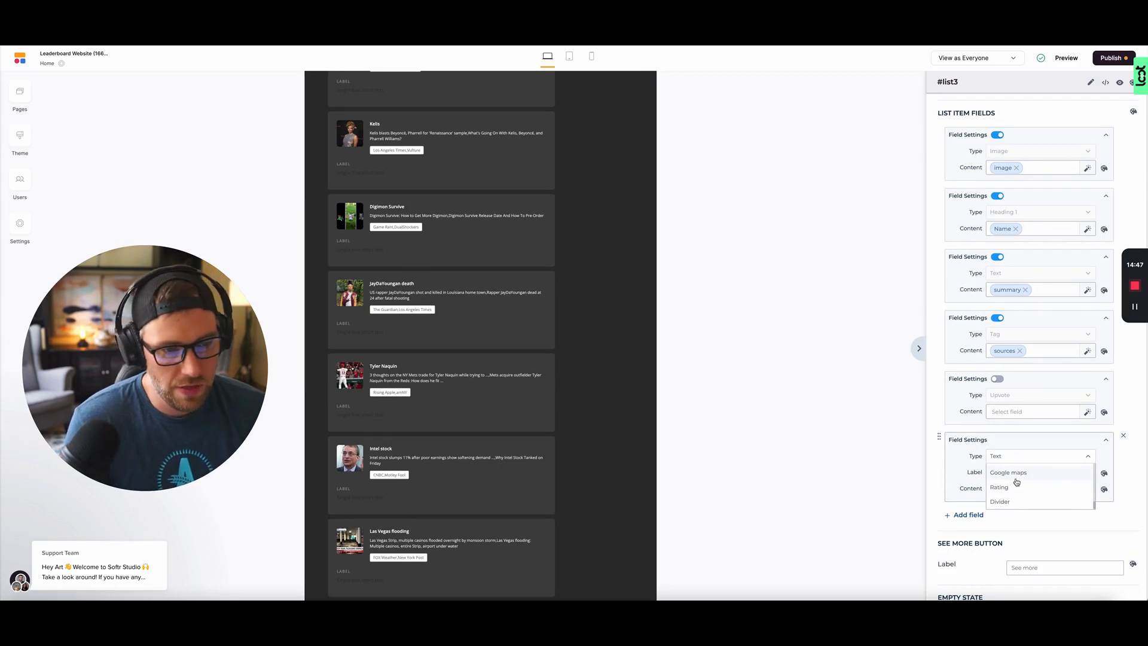
scroll(1019, 496, down, 1)
scroll(1014, 478, up, 5)
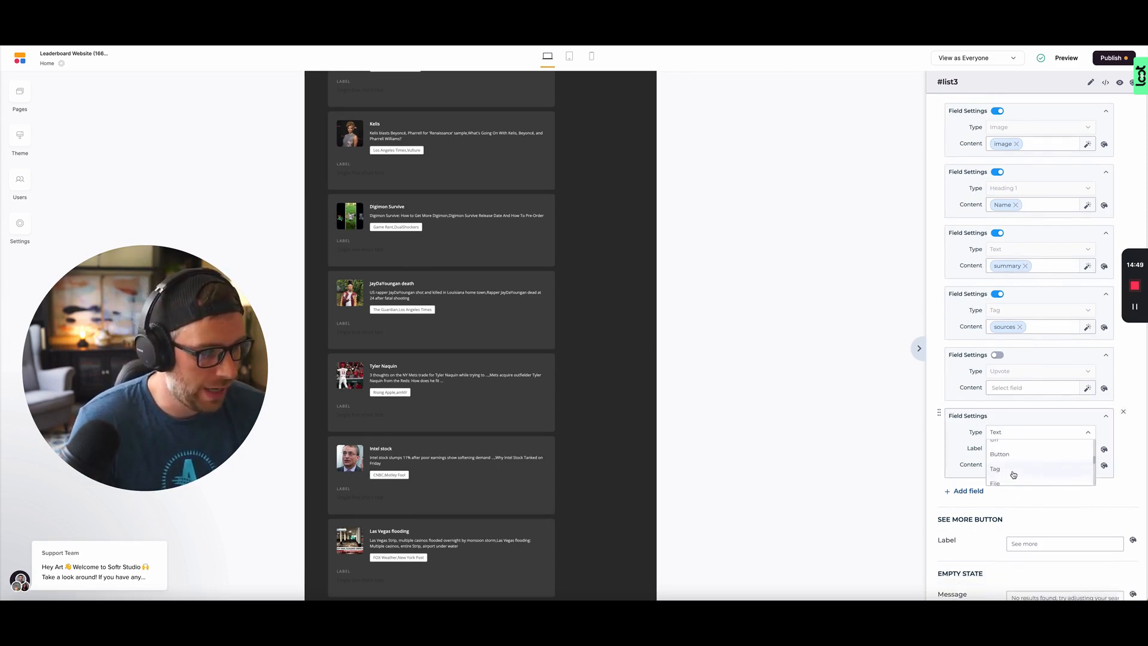
scroll(1013, 474, up, 4)
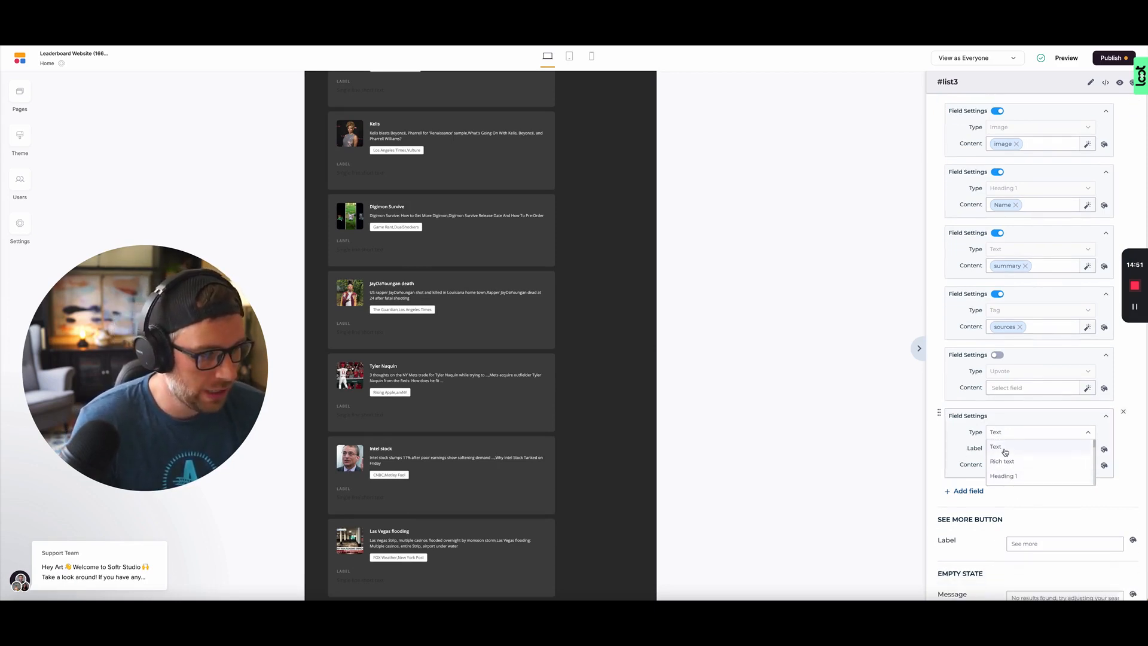
click(1005, 452)
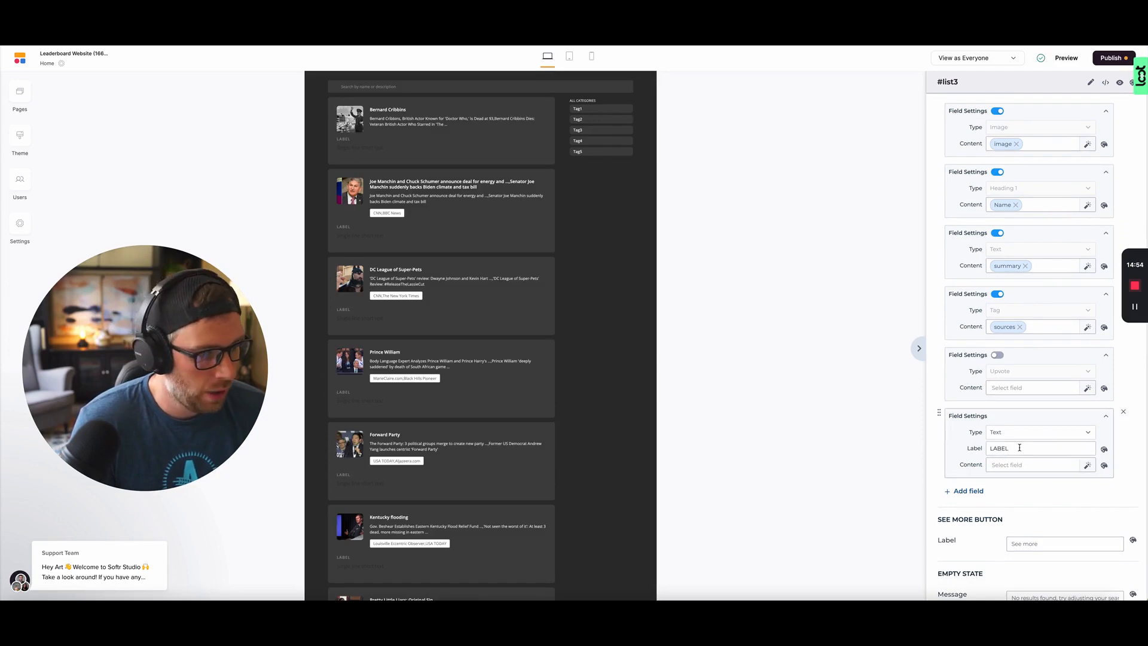
Label the new Text list field "# of searches" and map its content to the # searches field
double_click(1004, 448)
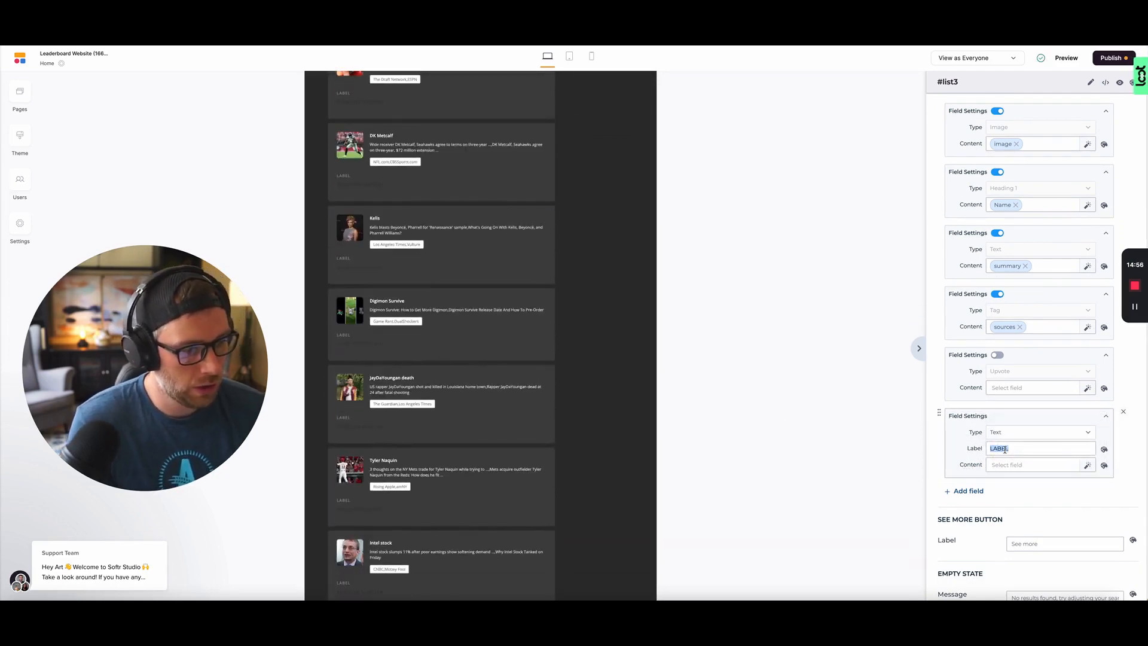
text(# pf)
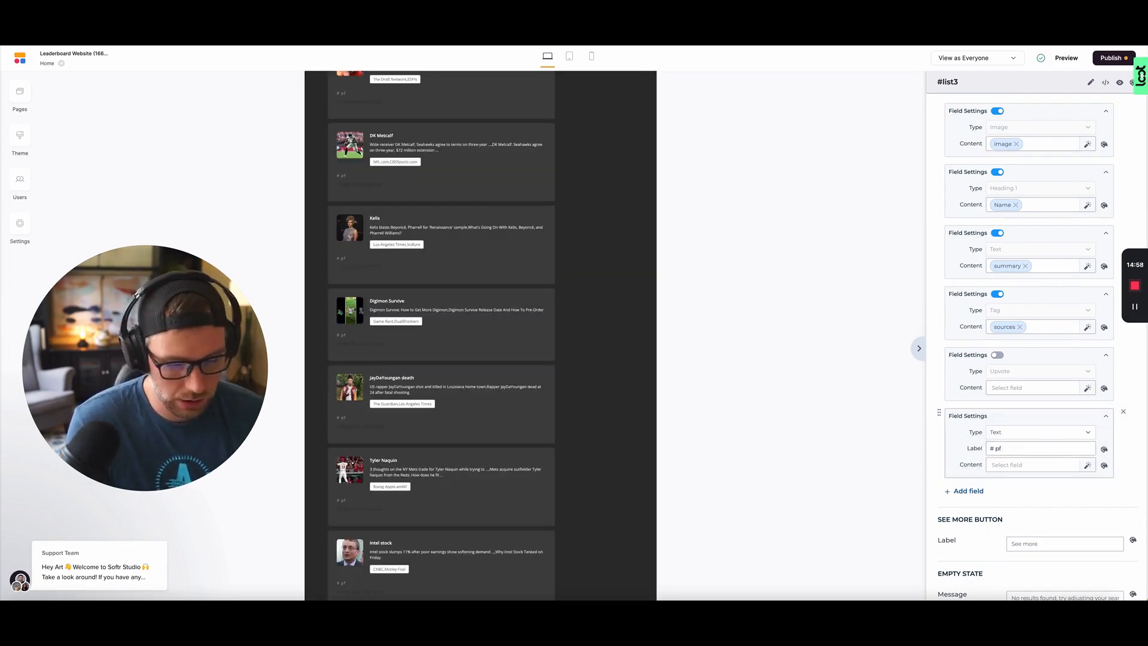
text( searched)
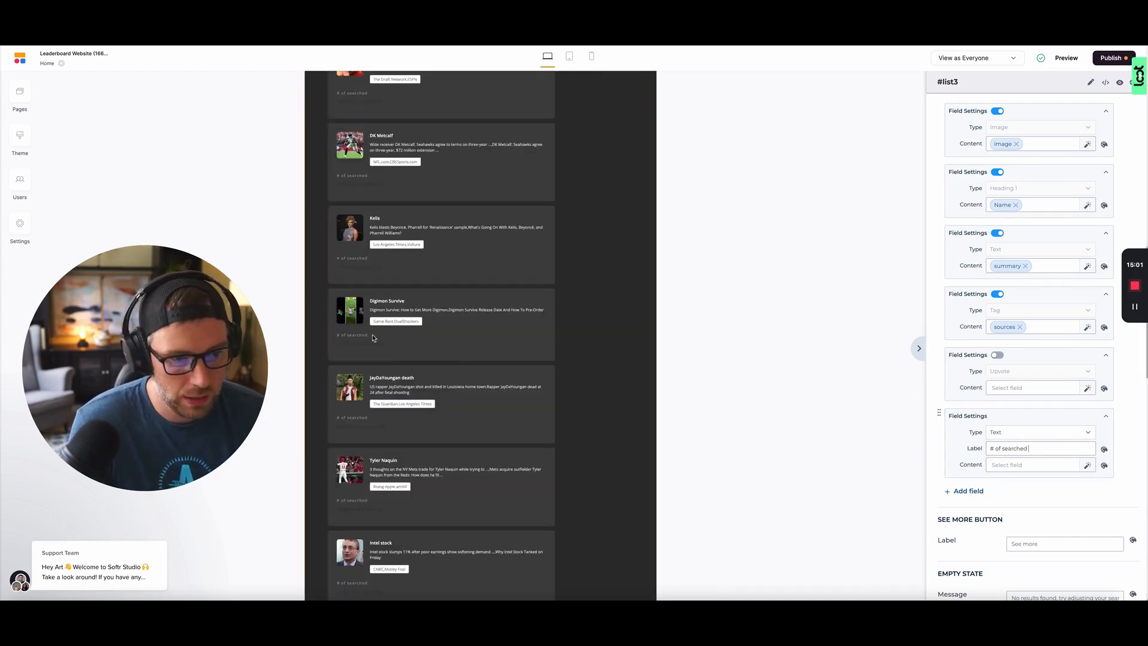
key(BackSpace)
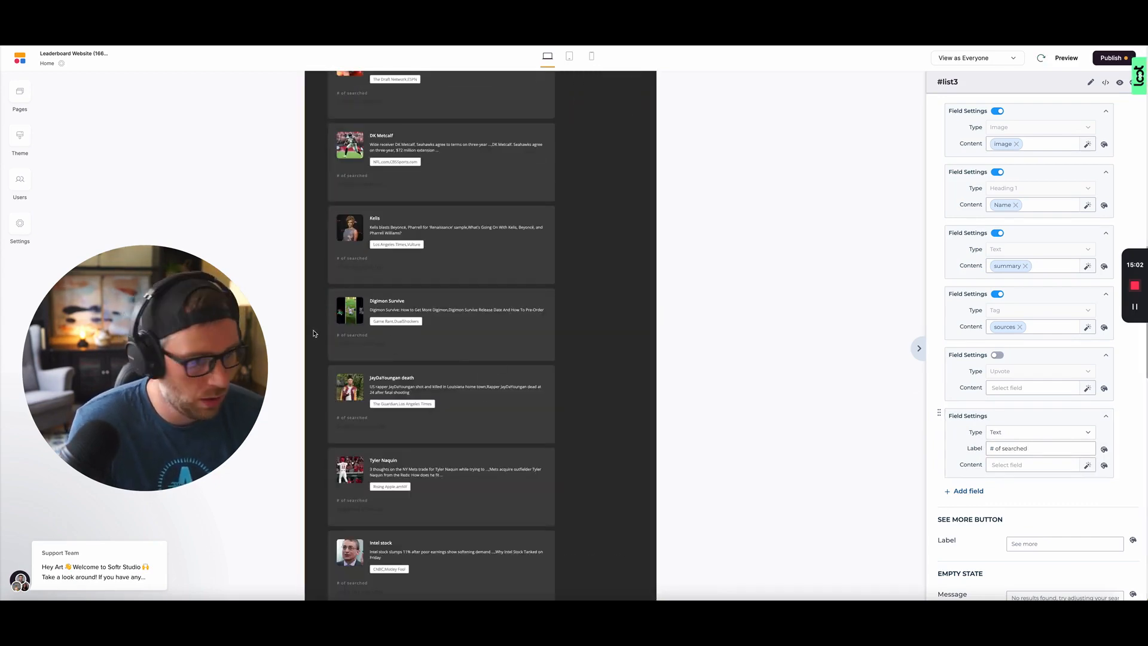
text(s)
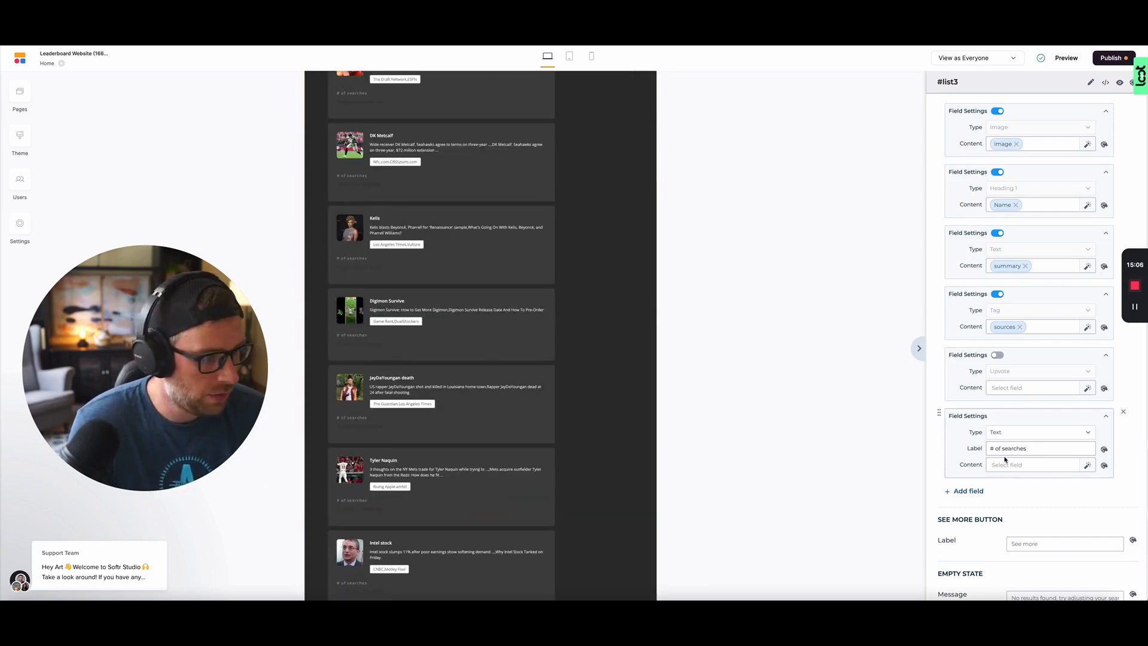
click(1024, 464)
click(1013, 497)
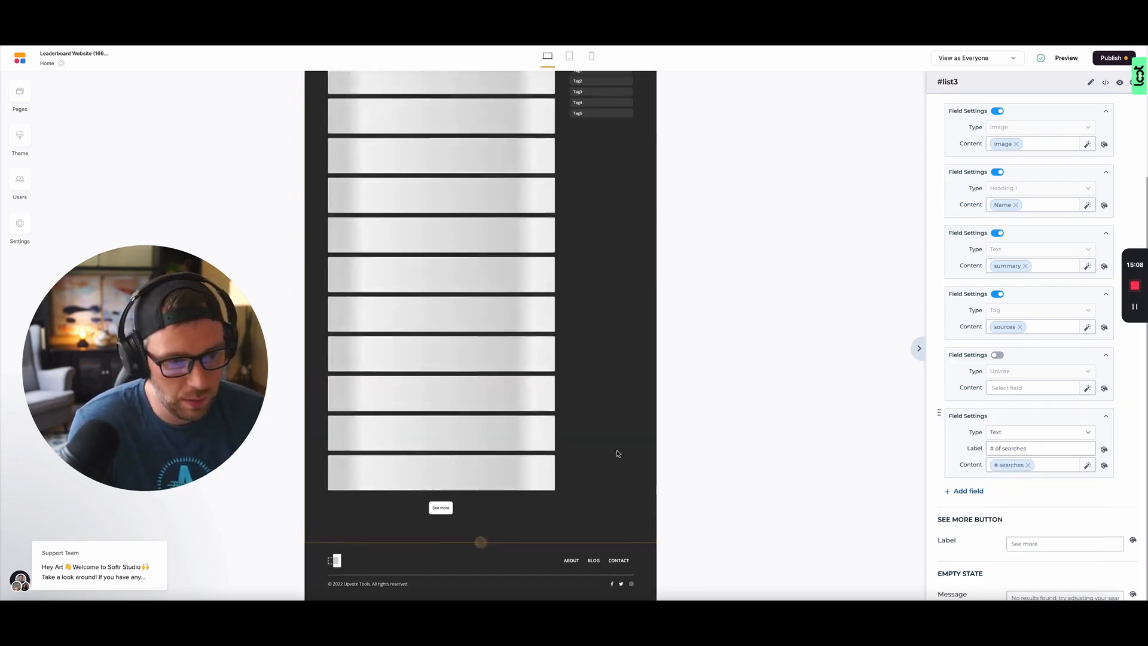
scroll(355, 275, down, 3)
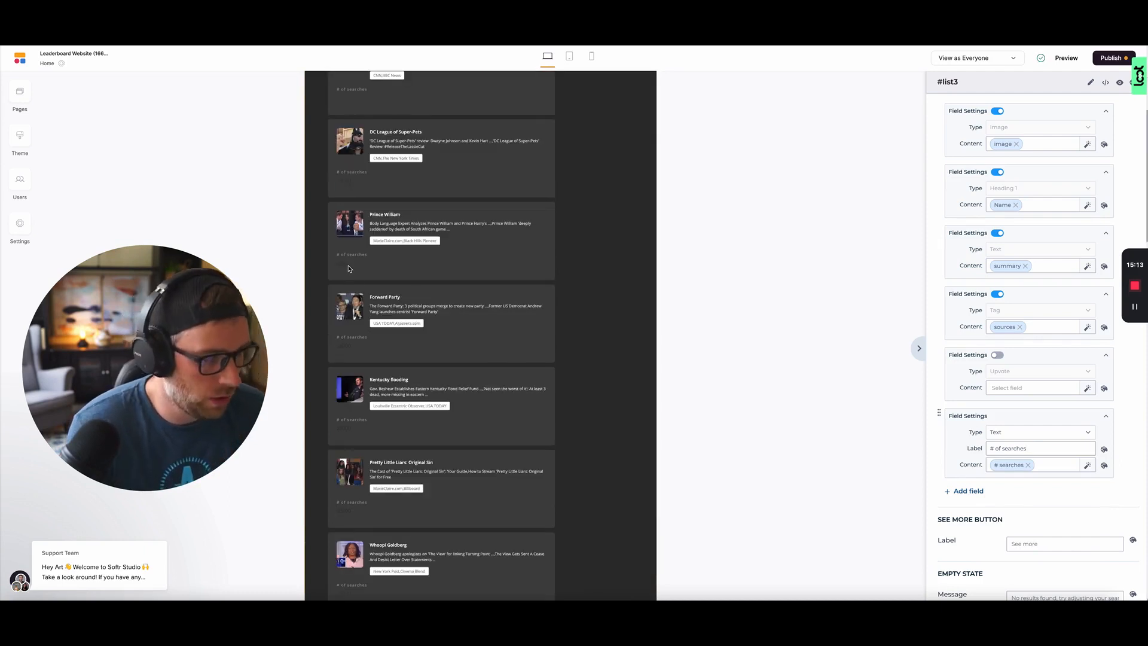
Set the text color of the # searches field's content to near-white F9F9F9 and return to the list block settings
click(1104, 466)
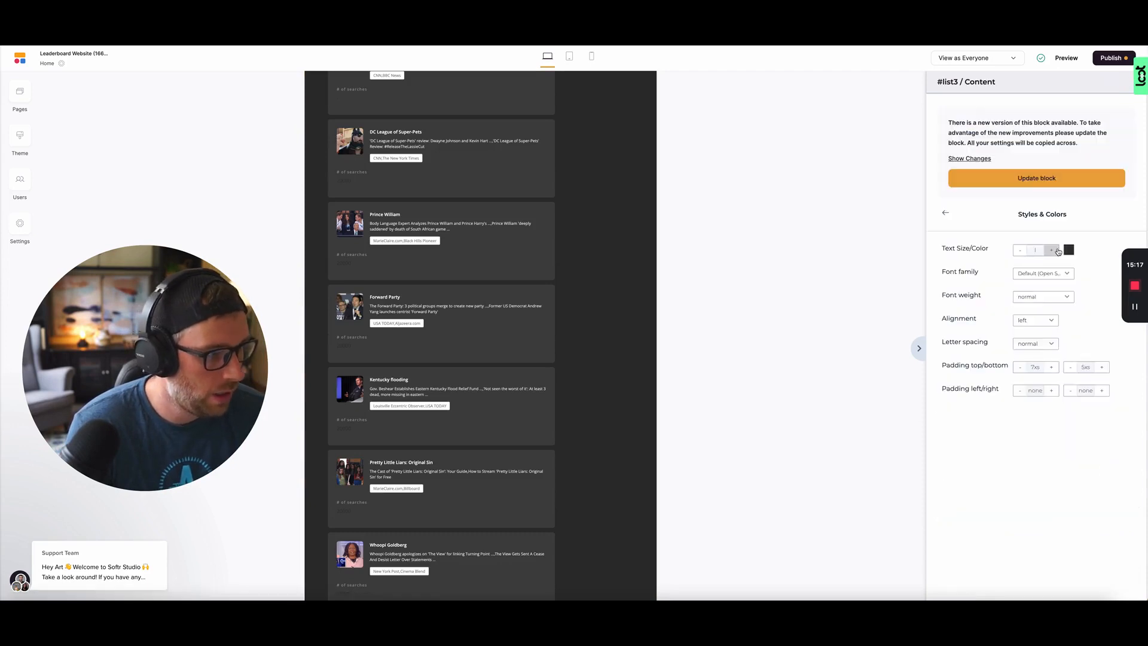
click(1069, 250)
drag(1013, 274, 1002, 263)
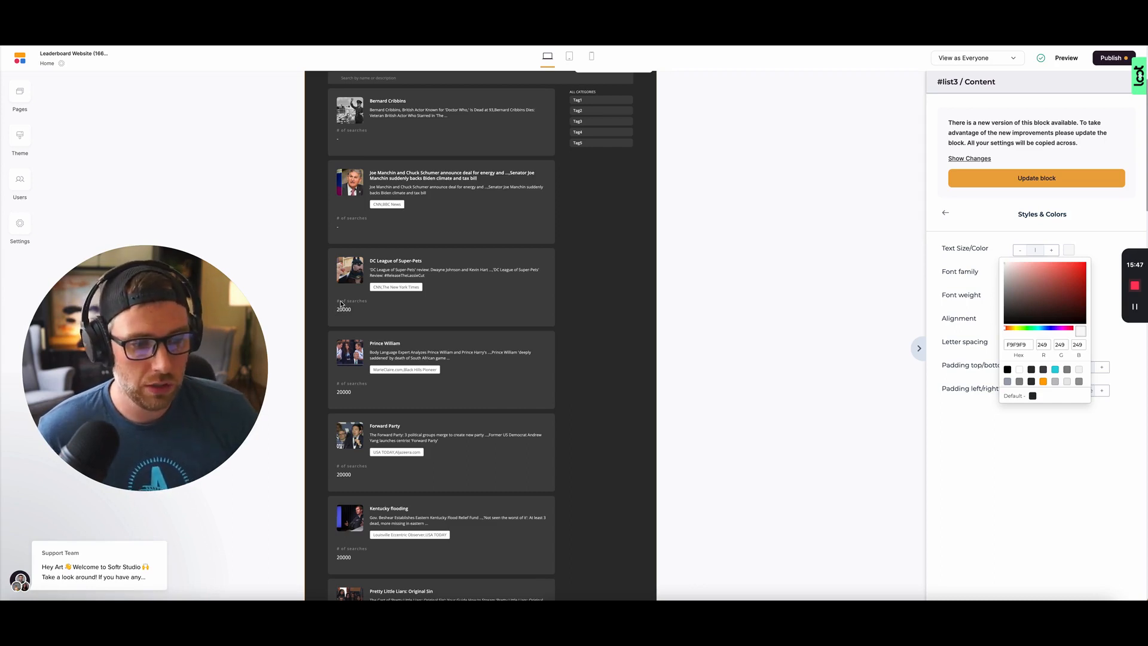
click(1122, 482)
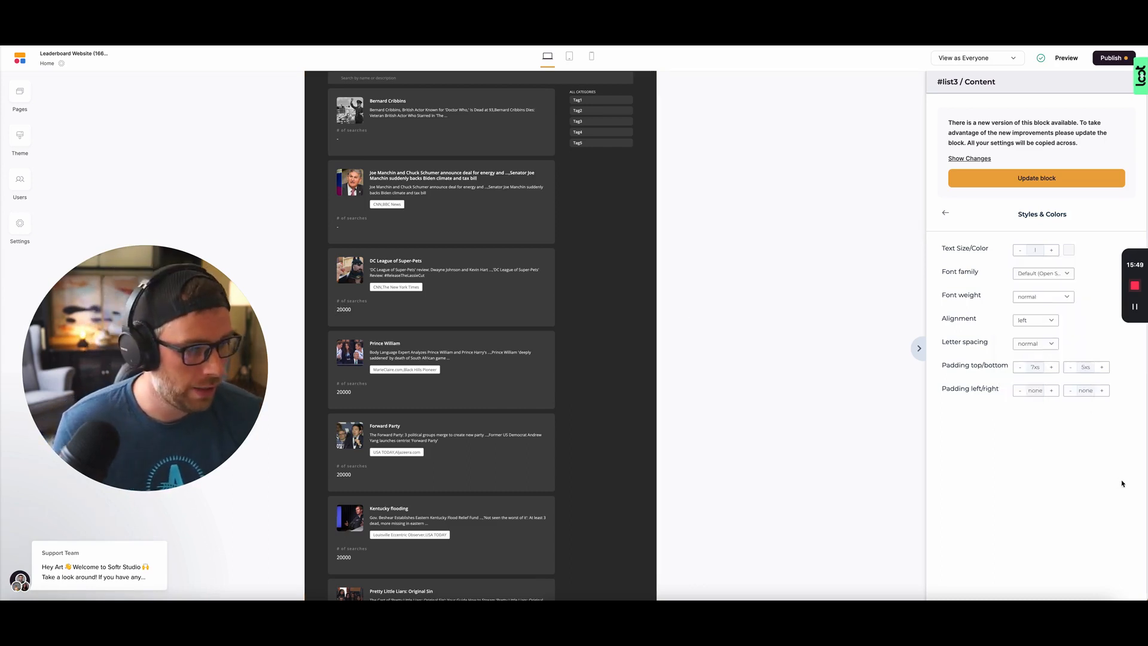
scroll(510, 395, down, 10)
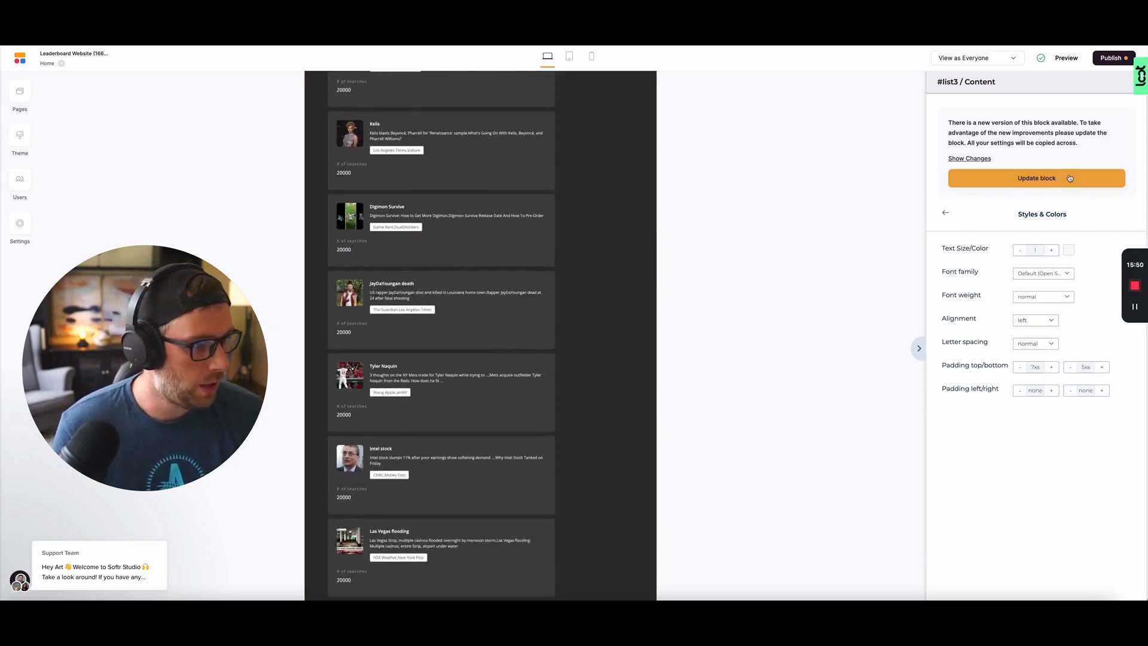
click(945, 213)
Preview the site and look through the trending list items with their summaries, sources and search numbers
scroll(520, 346, up, 5)
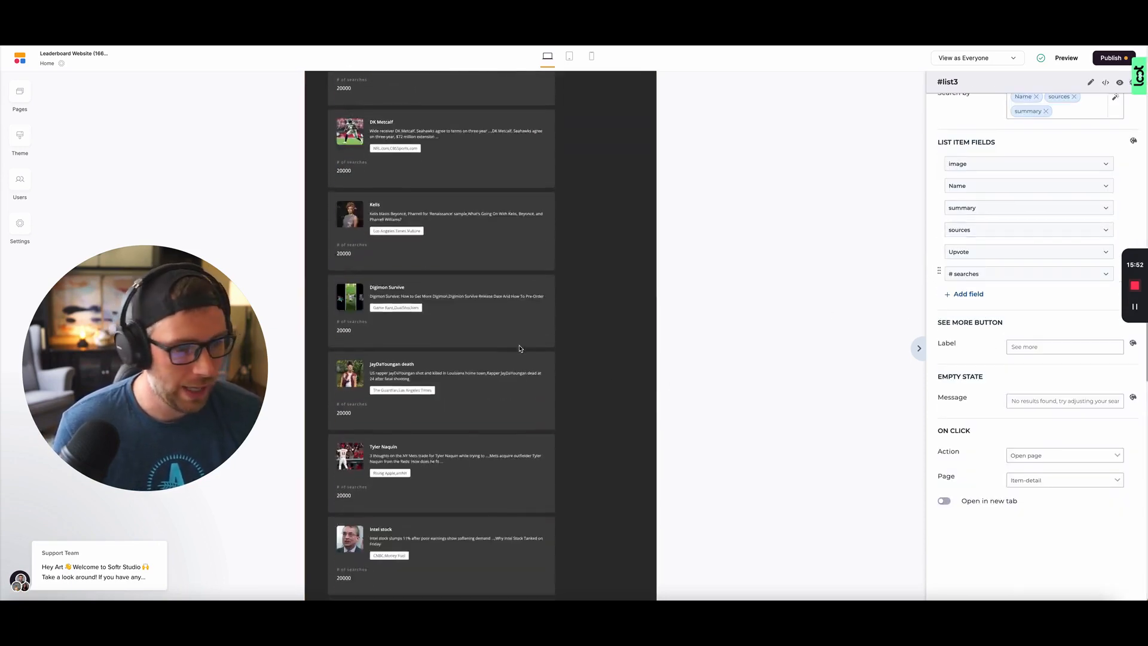
scroll(460, 314, up, 5)
scroll(976, 115, up, 3)
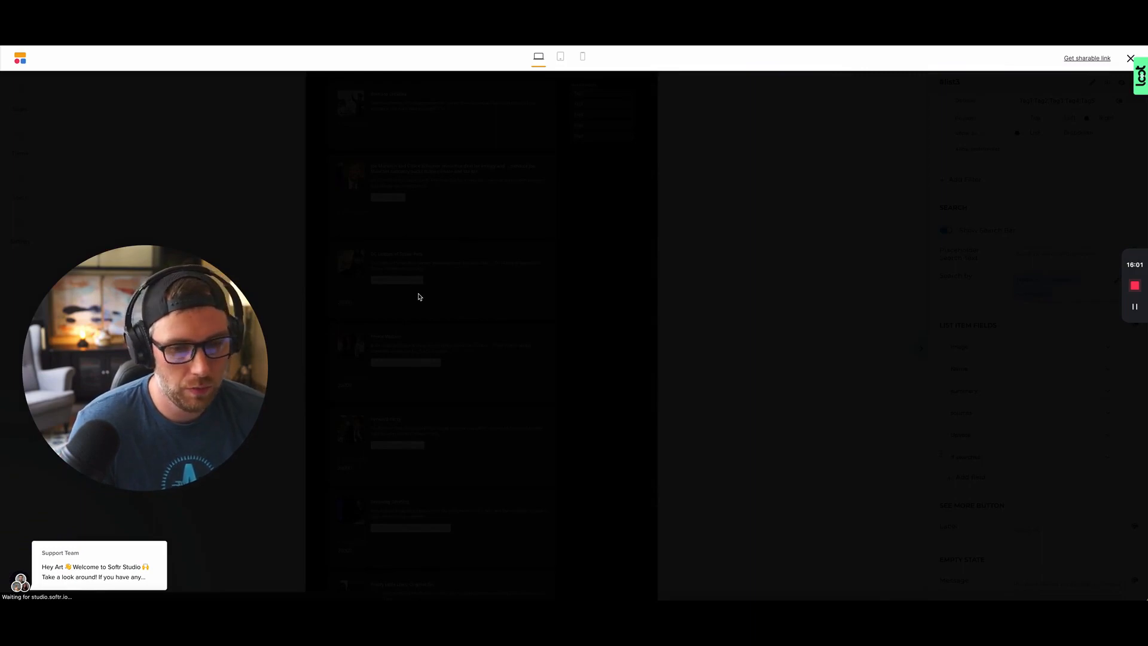
scroll(428, 244, down, 2)
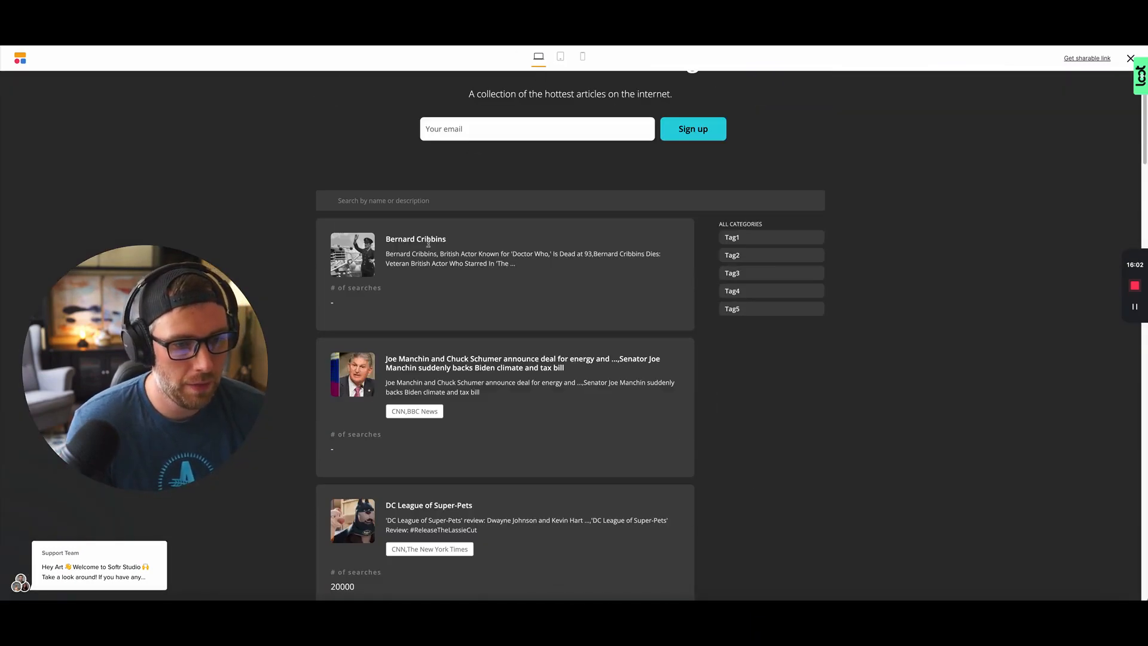
scroll(449, 277, down, 3)
scroll(418, 287, up, 2)
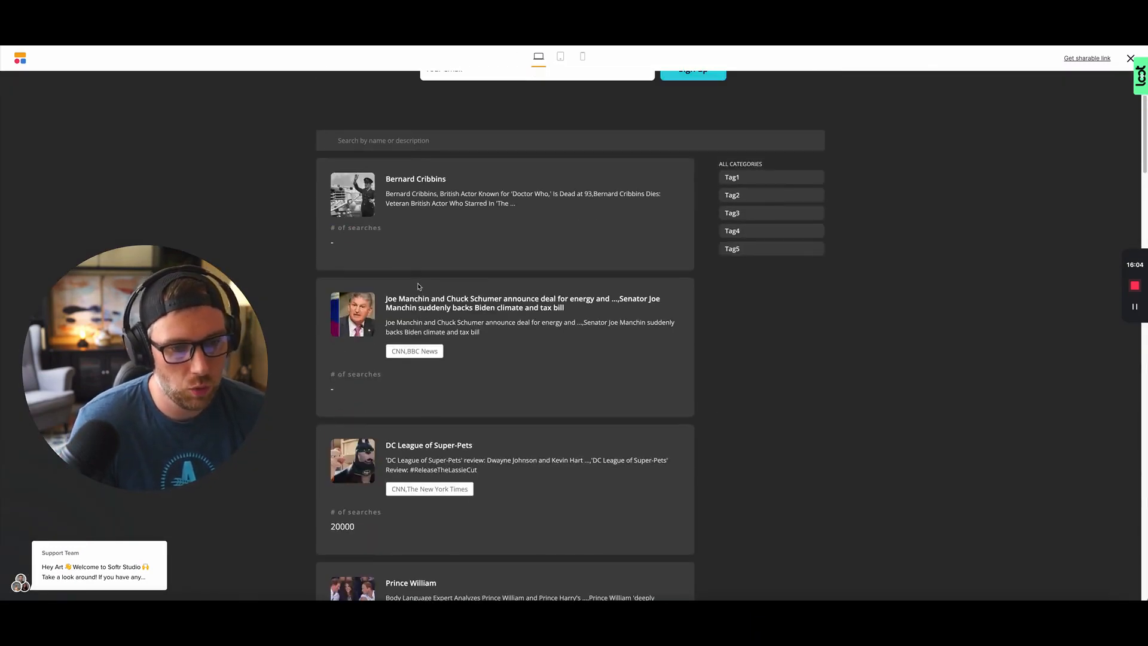
scroll(379, 312, down, 4)
scroll(355, 286, down, 2)
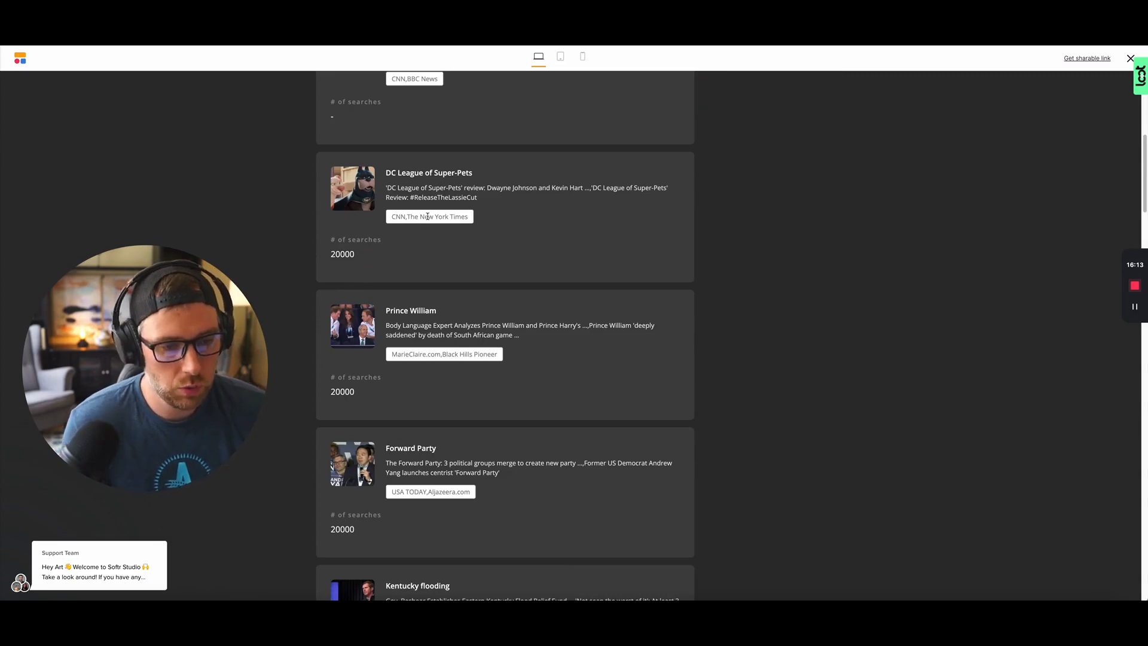
scroll(428, 222, down, 7)
scroll(427, 226, up, 14)
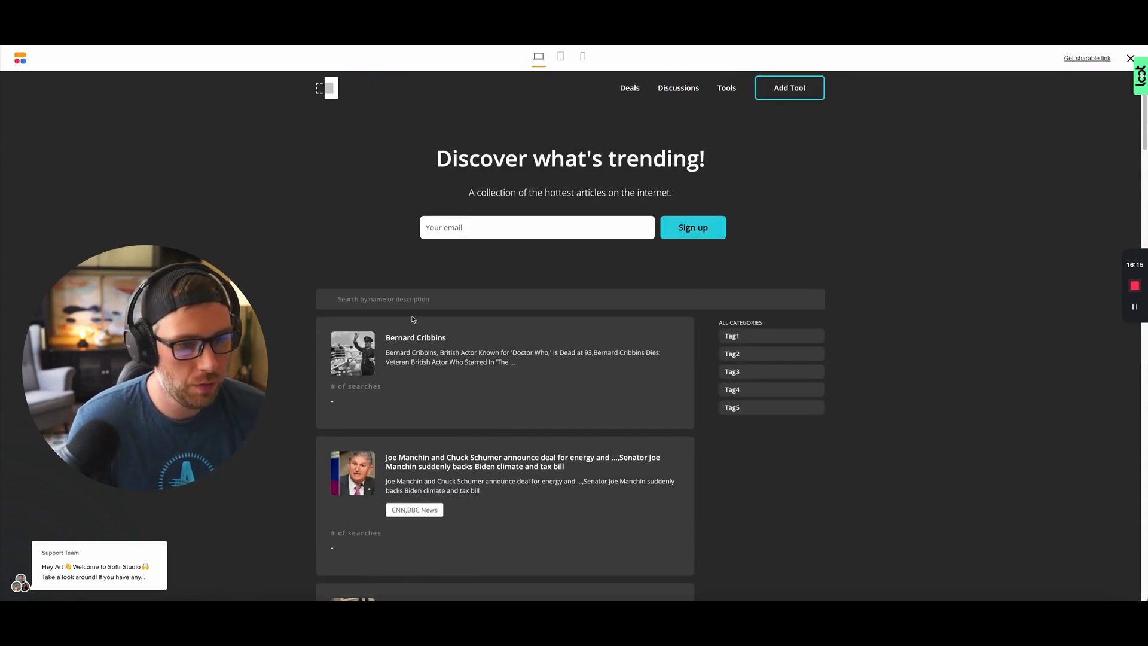
Test the preview's search bar with "joe", clear the search and close the preview
click(404, 299)
text(joe)
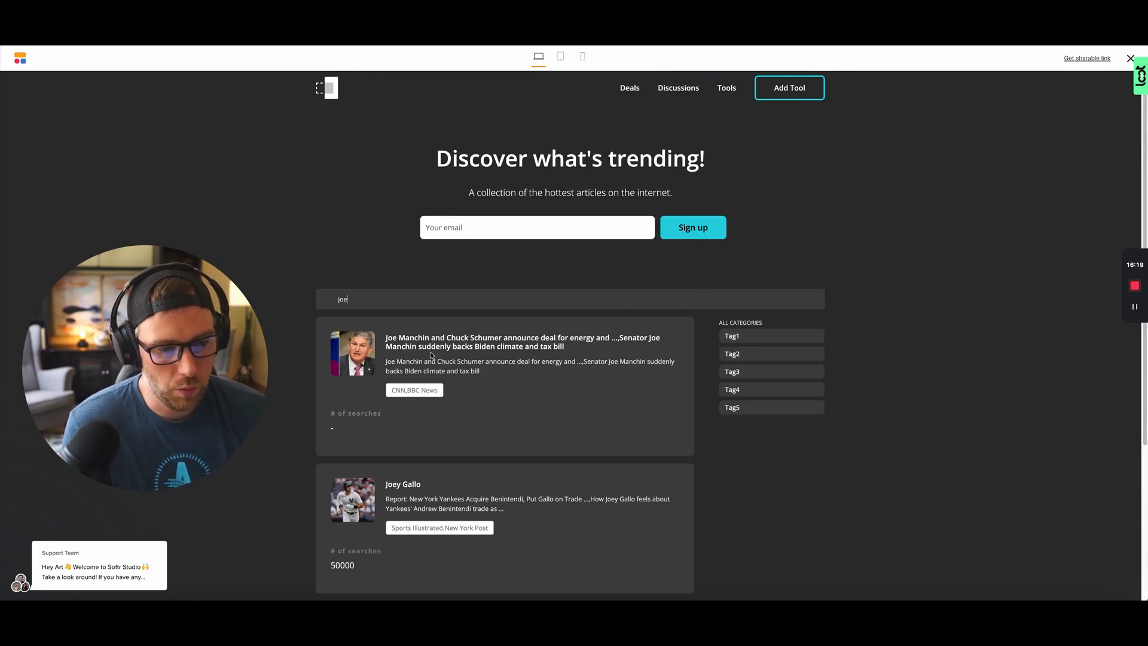
scroll(412, 399, down, 3)
scroll(412, 391, up, 2)
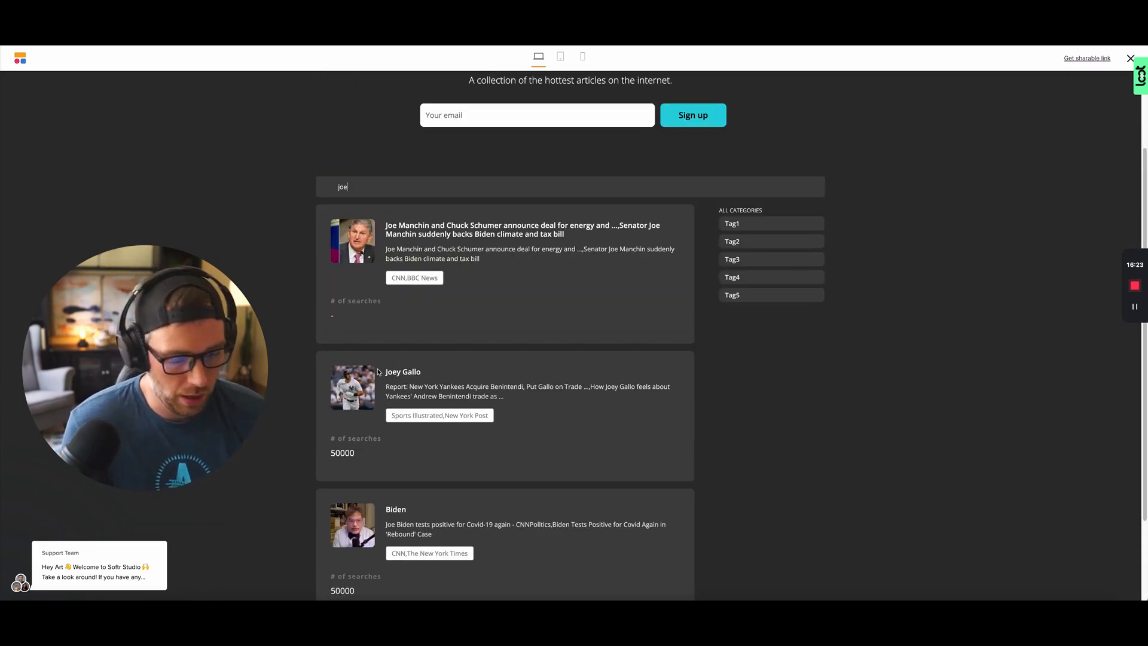
key(BackSpace)
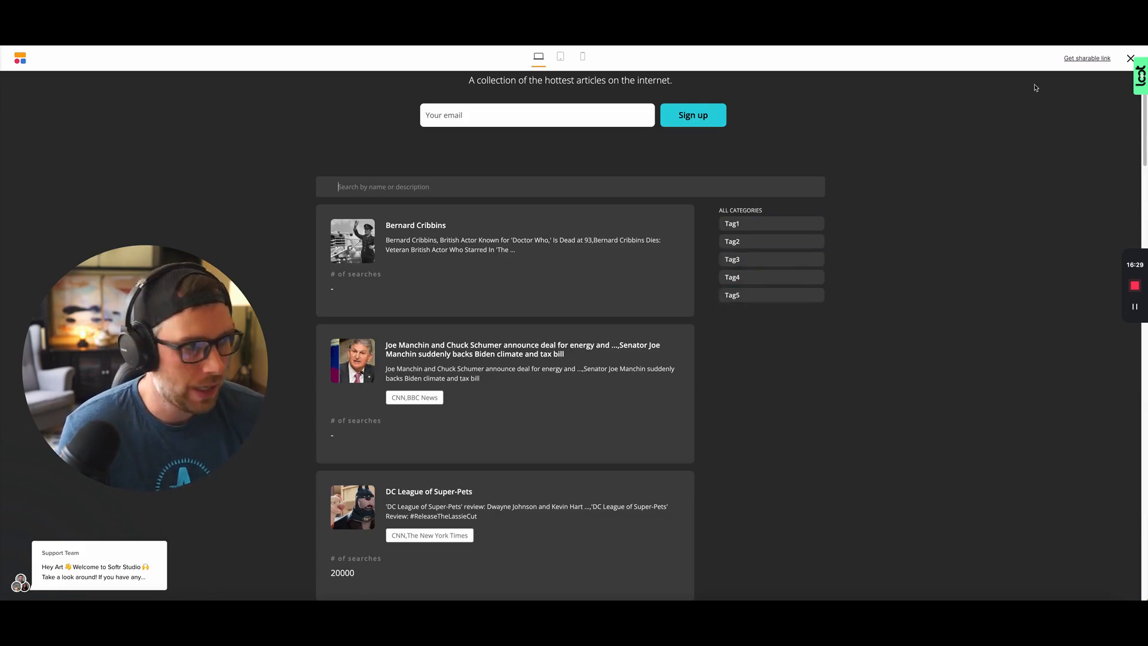
click(1130, 59)
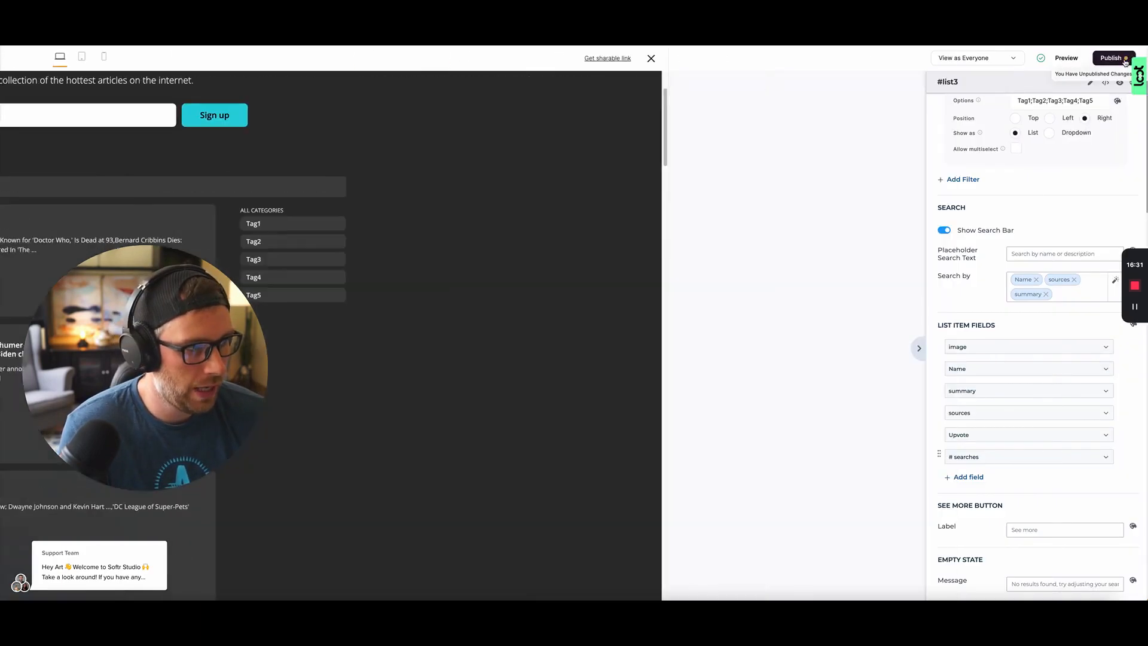
Label the list's inline filter FILTER, make it filter by sources and allow multiselect
scroll(978, 207, up, 3)
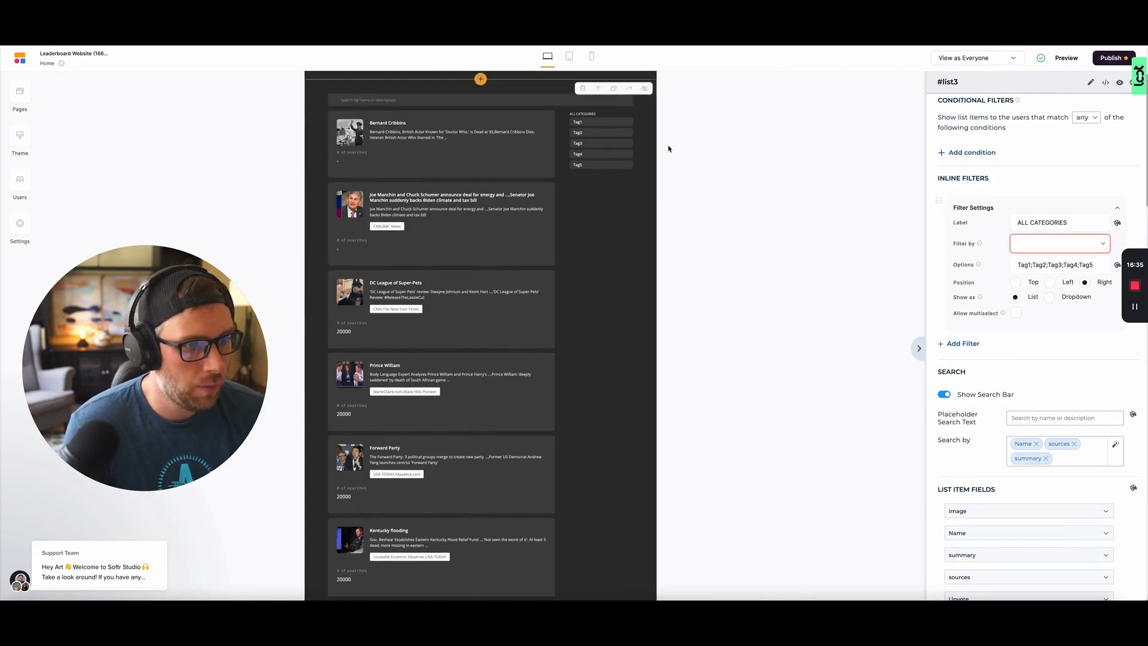
triple_click(1035, 219)
text(FILTER)
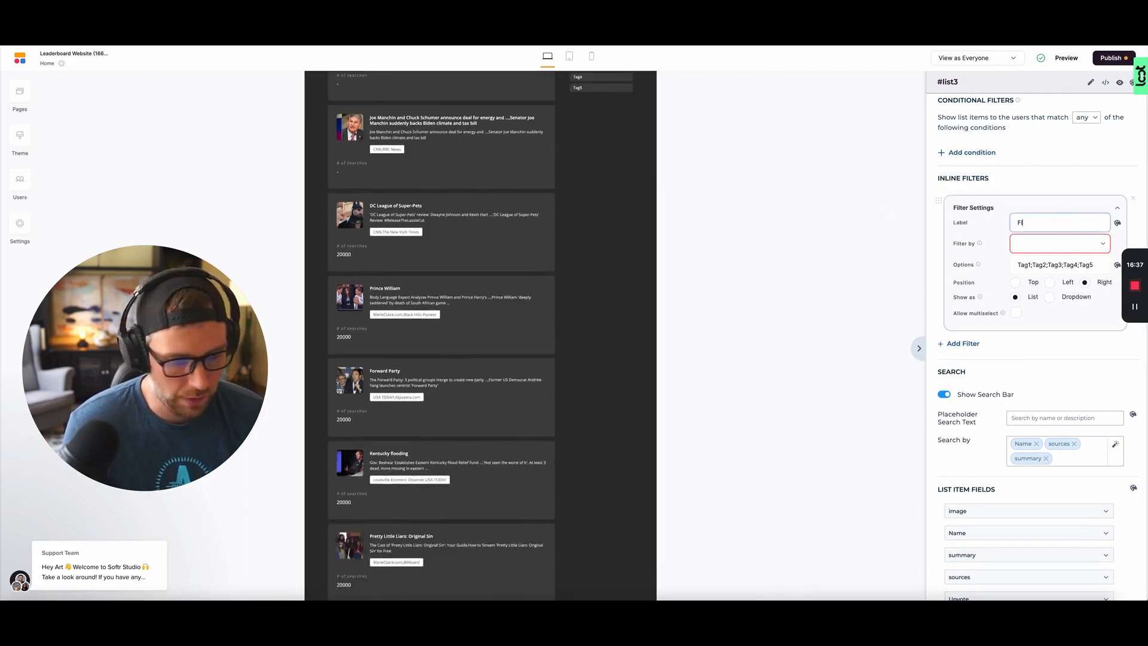
click(1058, 243)
scroll(1057, 299, down, 3)
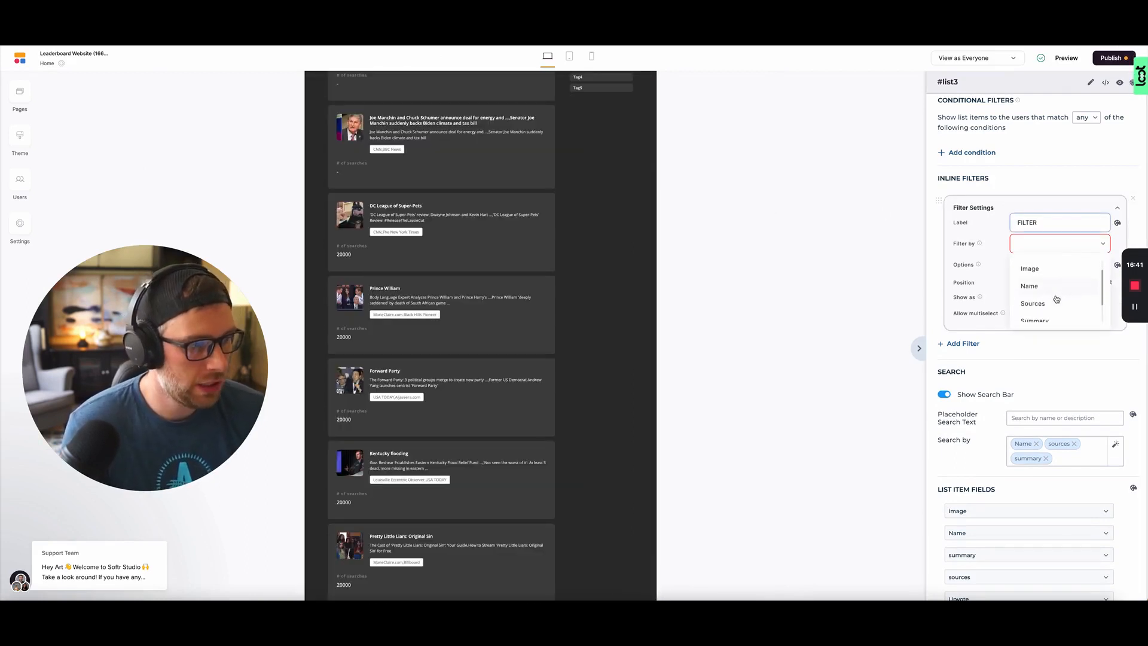
scroll(1056, 300, up, 3)
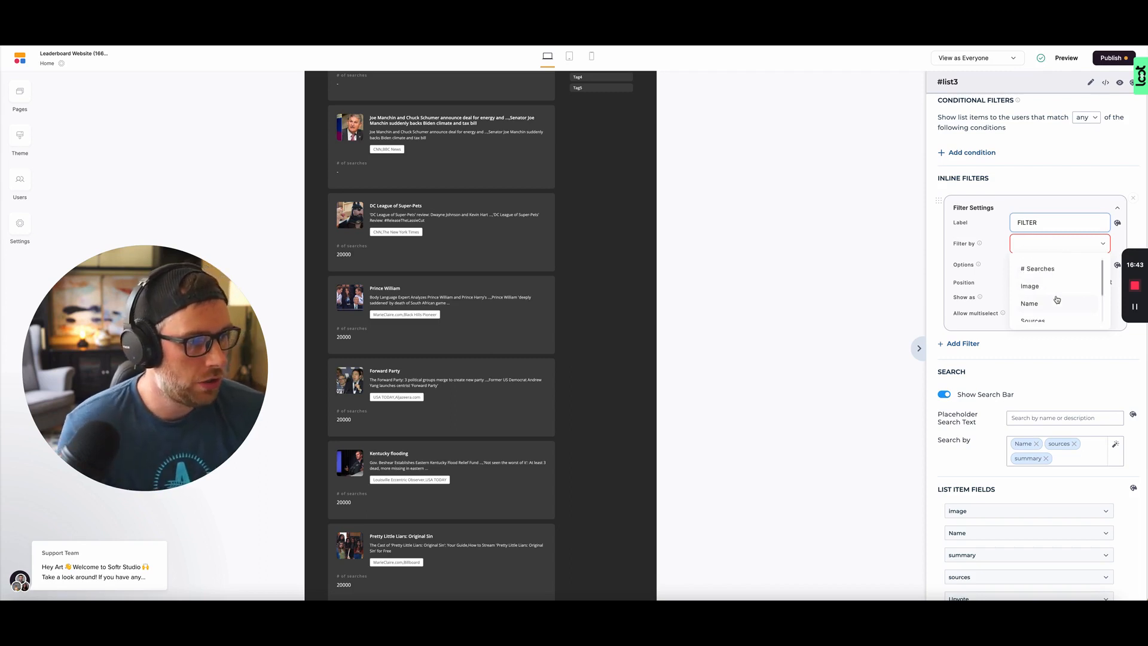
scroll(1056, 296, down, 1)
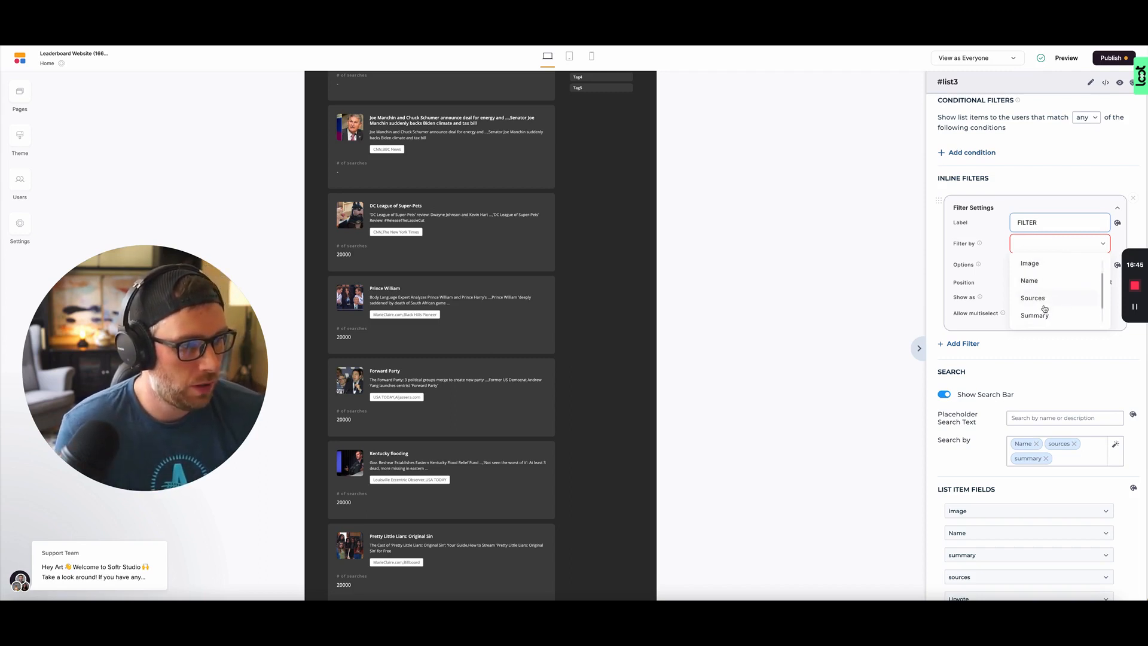
click(1044, 299)
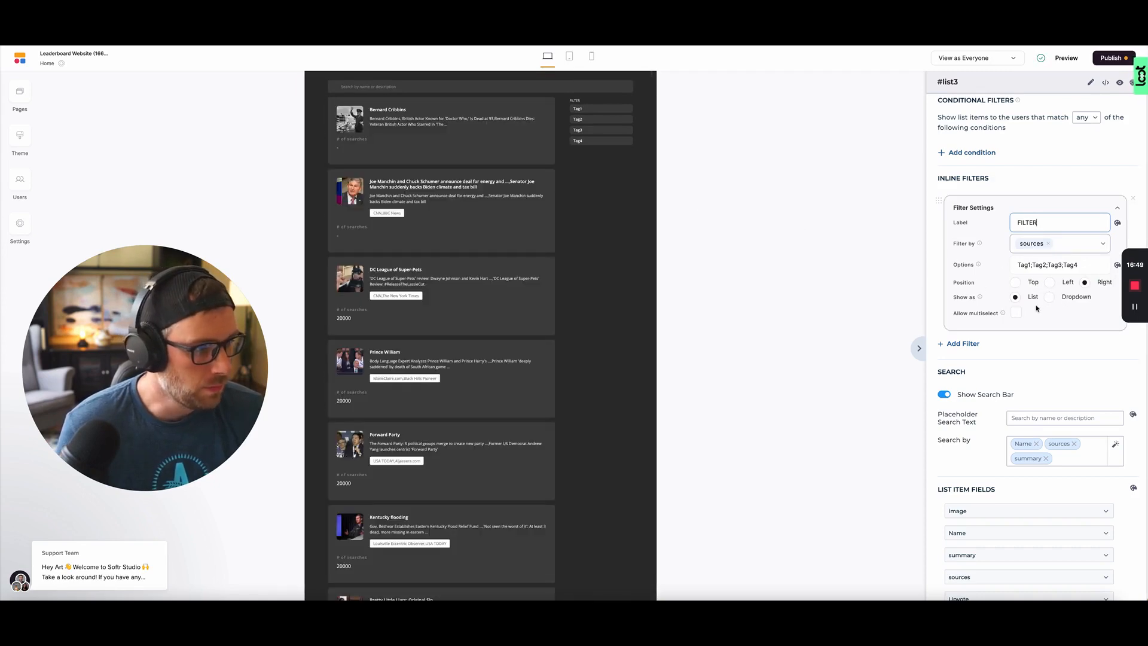
click(1016, 312)
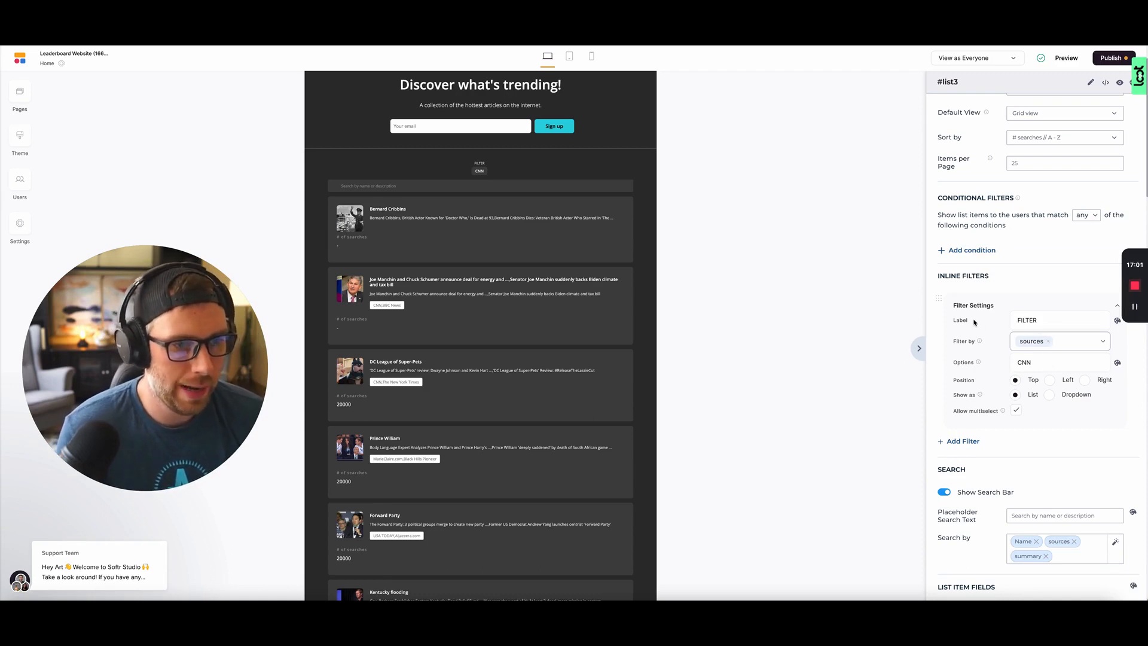
Clear the inline filter's Filter by field and compare the Left and Right positions before returning the filter to Top
click(1048, 341)
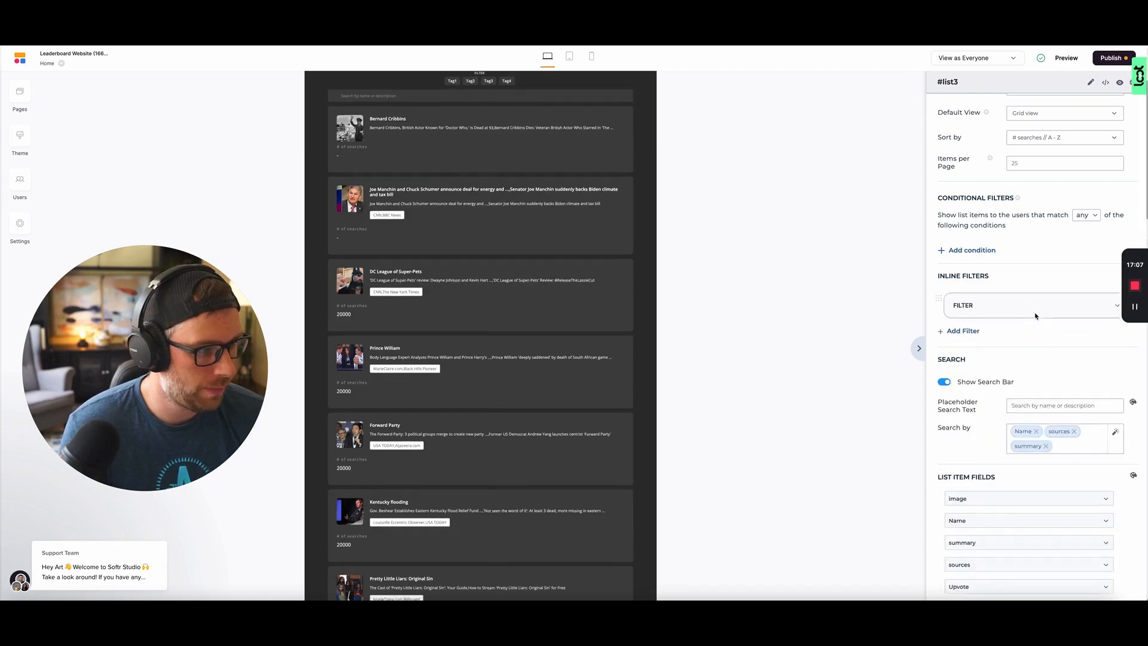
click(1035, 307)
click(1051, 380)
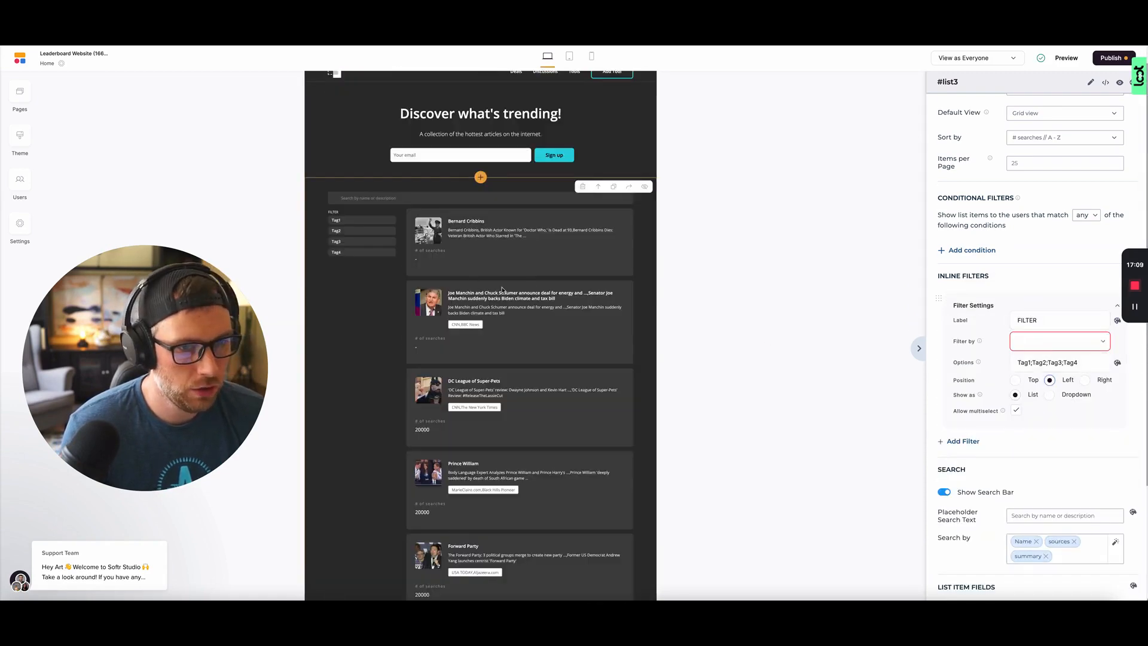
click(1085, 382)
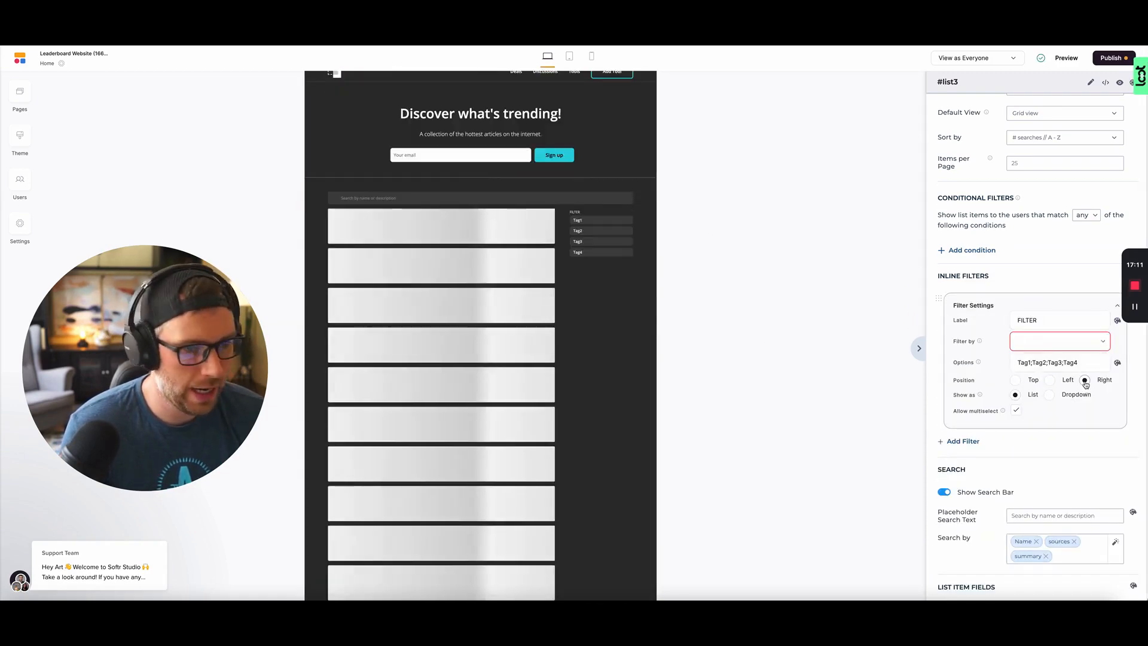
click(1015, 381)
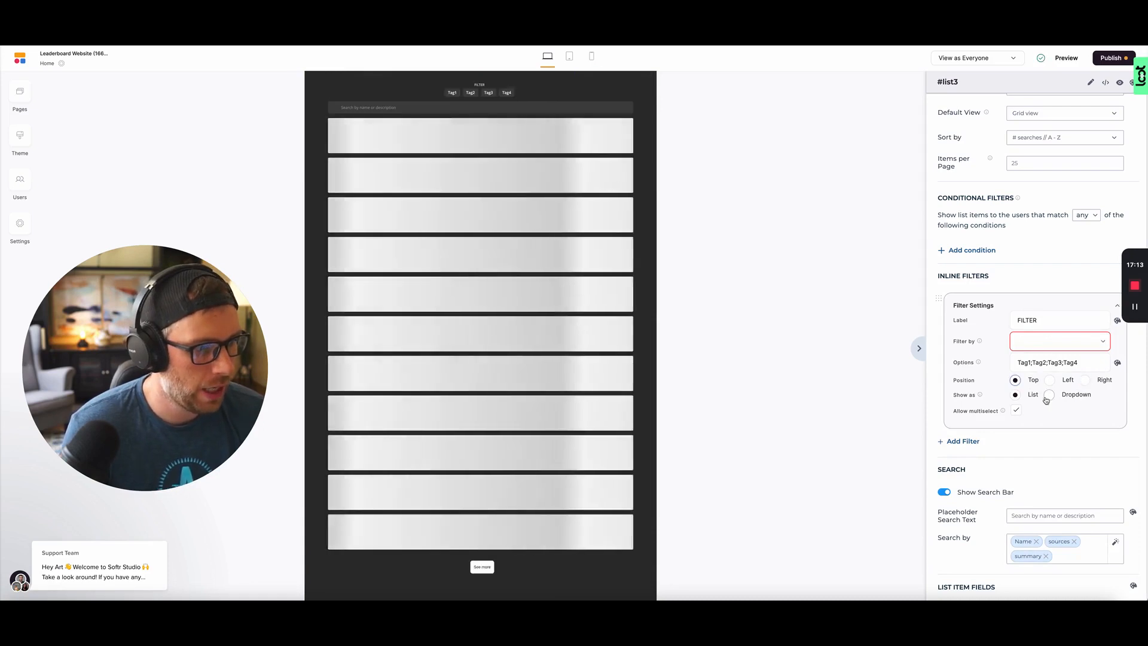
Show the inline filter as a dropdown and check its Filter by choices without selecting a field
click(1049, 394)
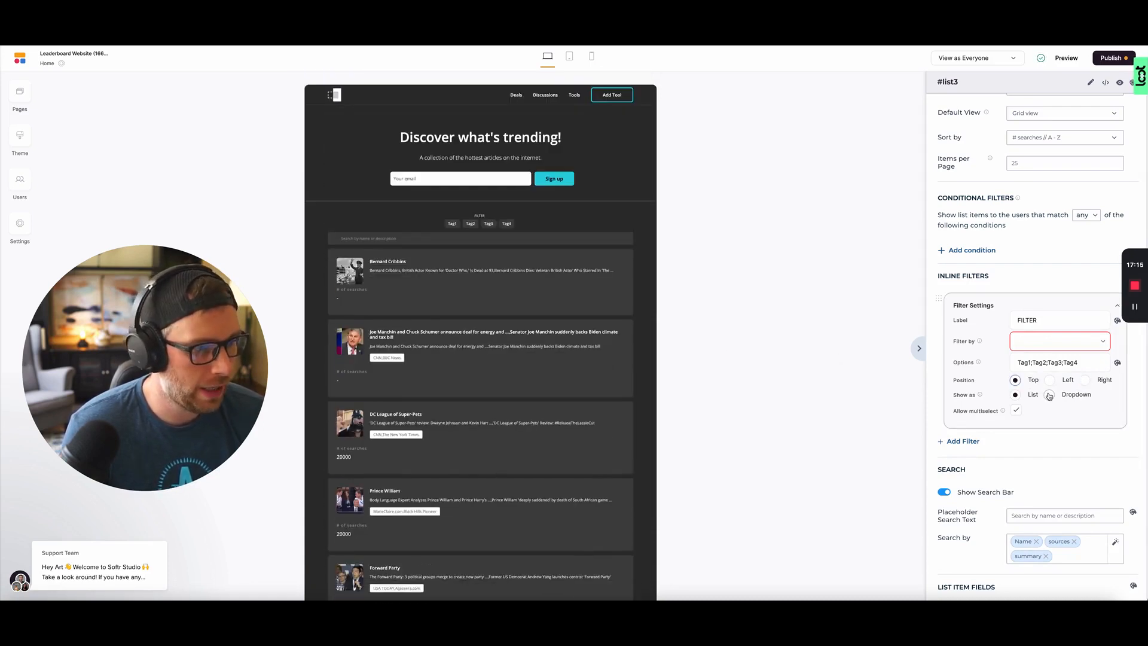
scroll(538, 239, down, 2)
scroll(548, 198, up, 2)
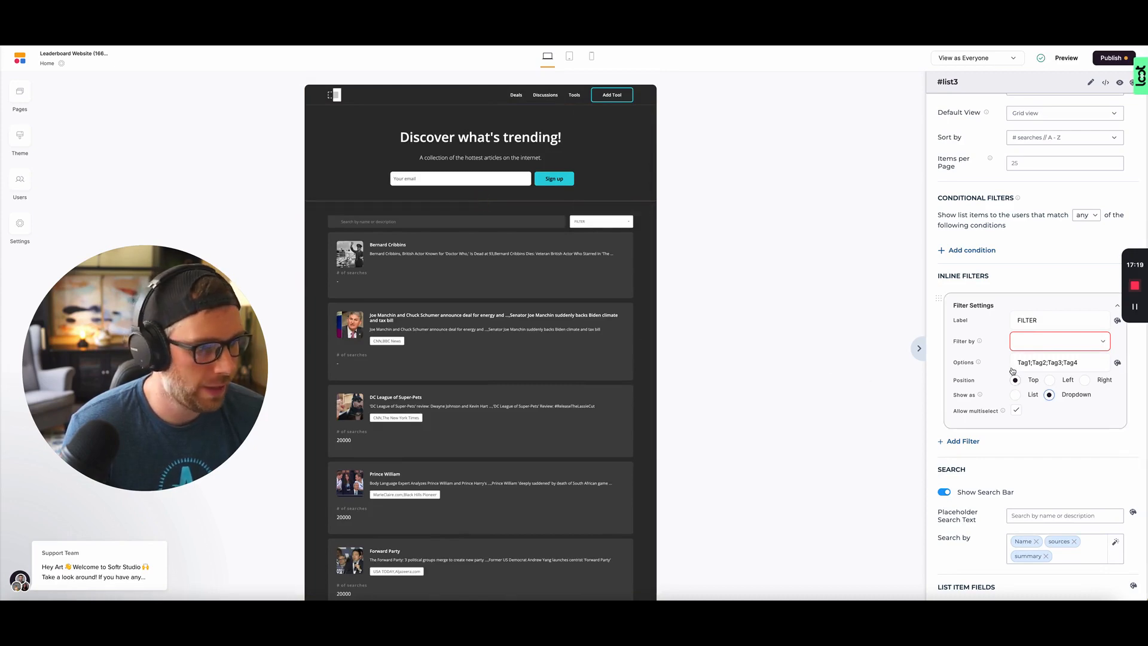
click(1018, 342)
click(997, 356)
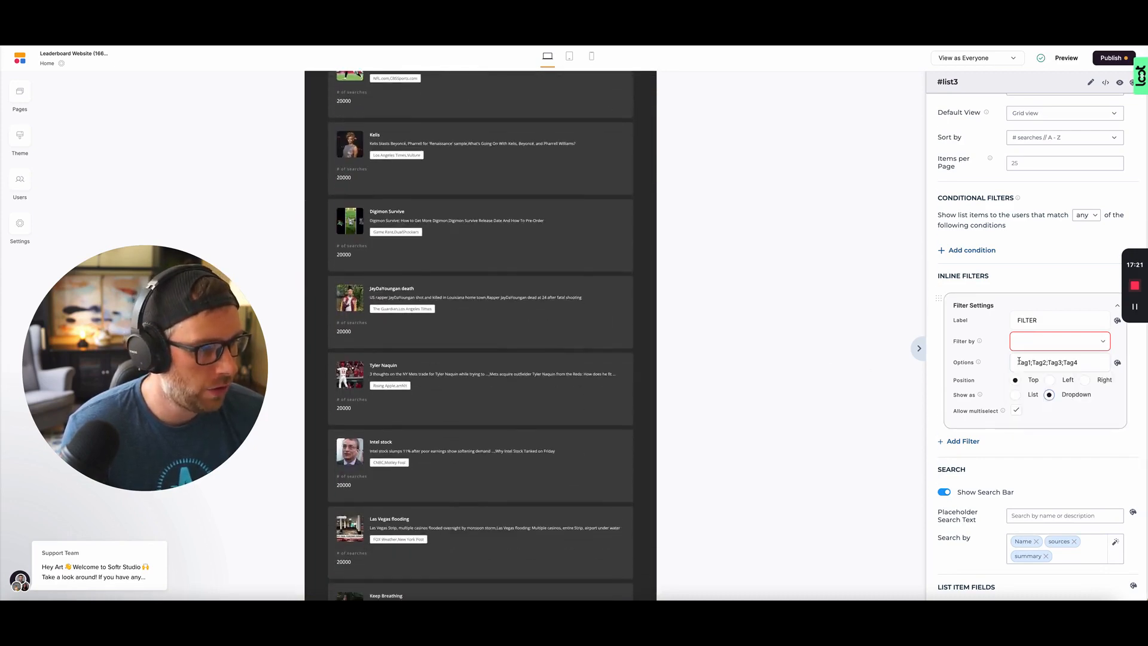
Replace the inline filter's placeholder options with CNN;BBC
triple_click(1021, 363)
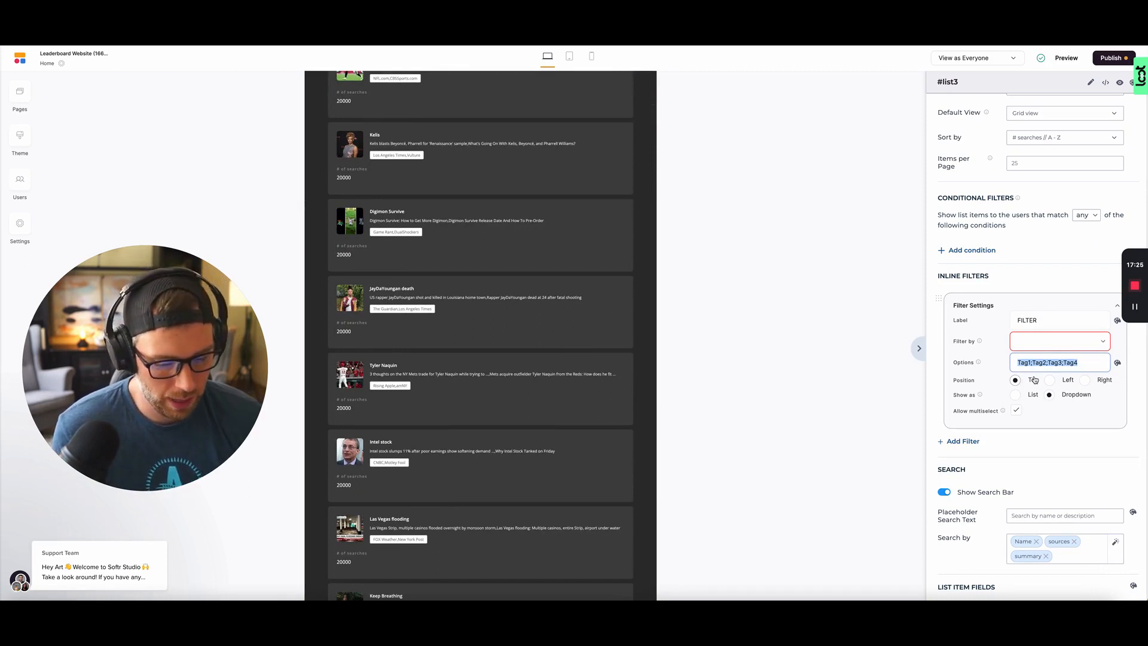
text(CNN)
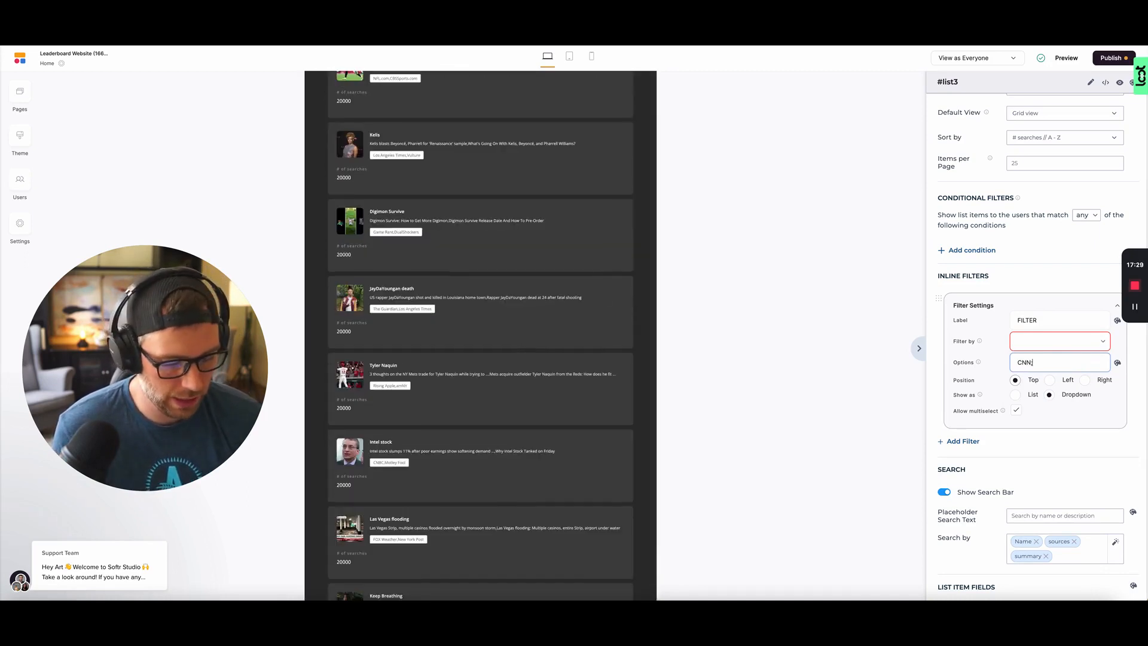
text(;BBC)
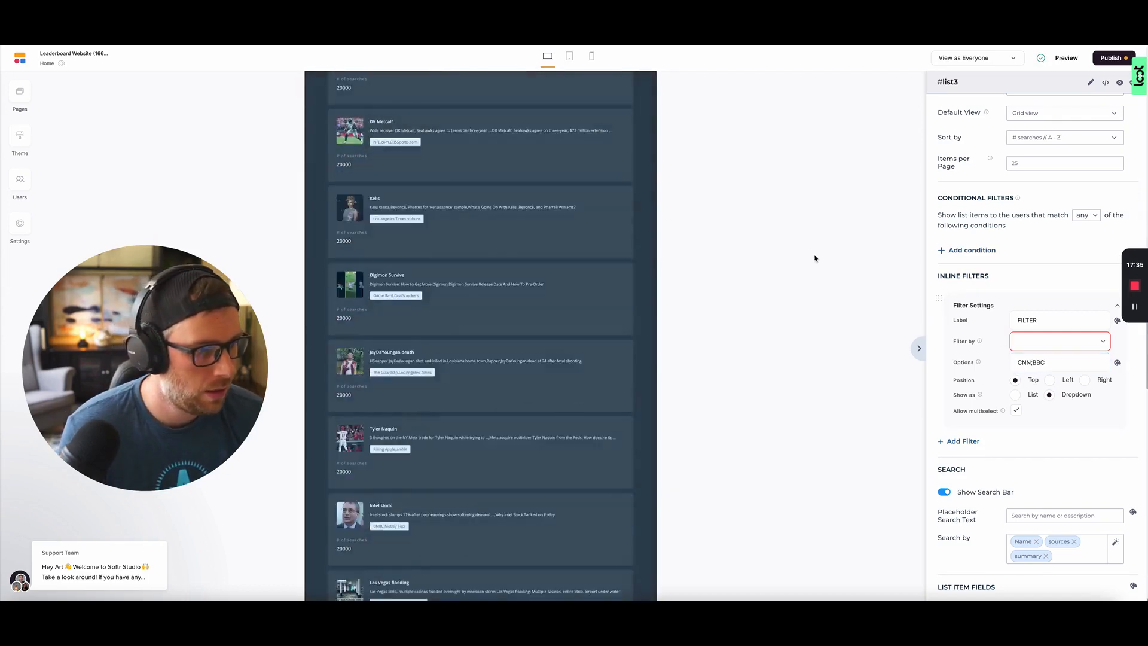
Preview the page, check the FILTER dropdown beside the search bar and close the preview
click(1065, 60)
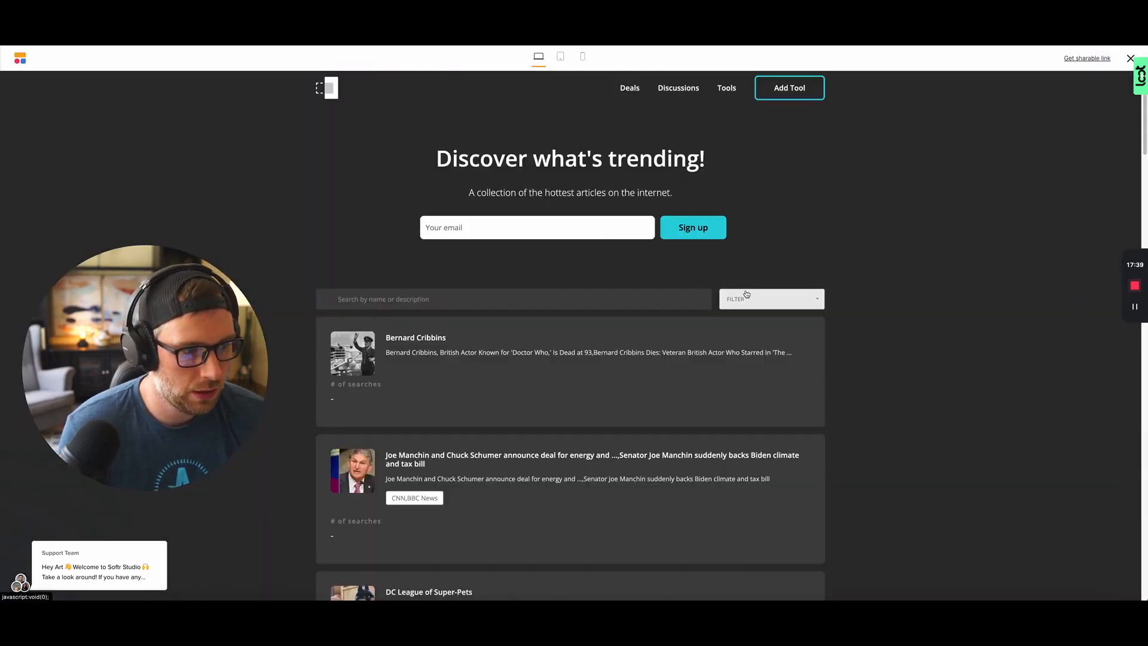
click(747, 298)
click(1130, 59)
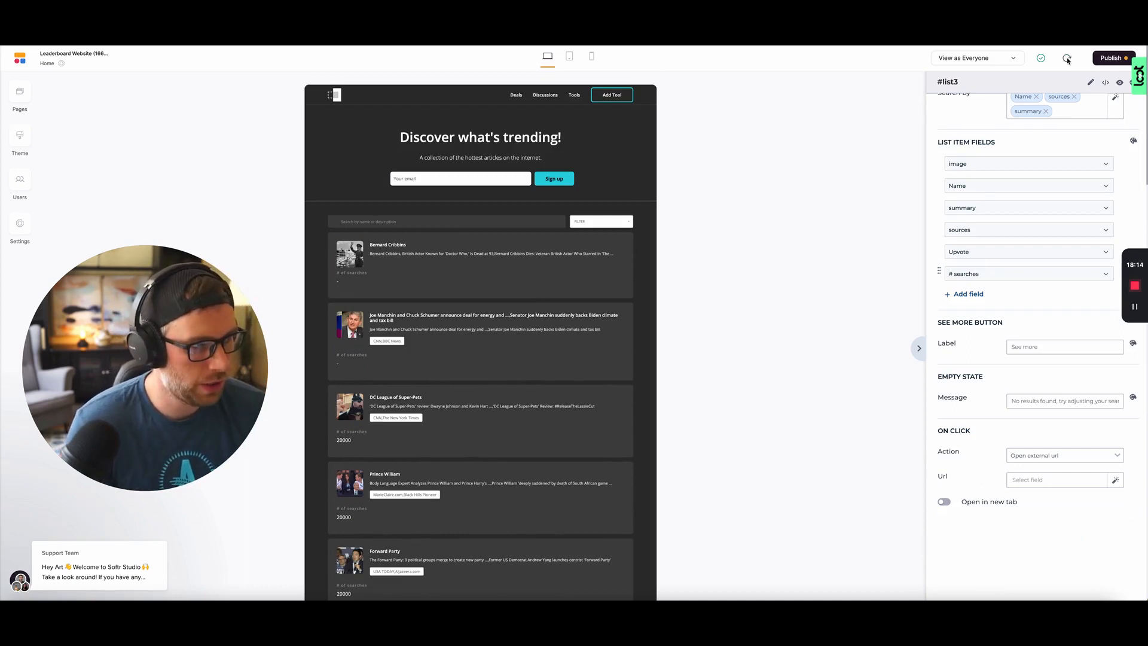
Preview the page again, look through the trending list items and return to the editor
click(1067, 58)
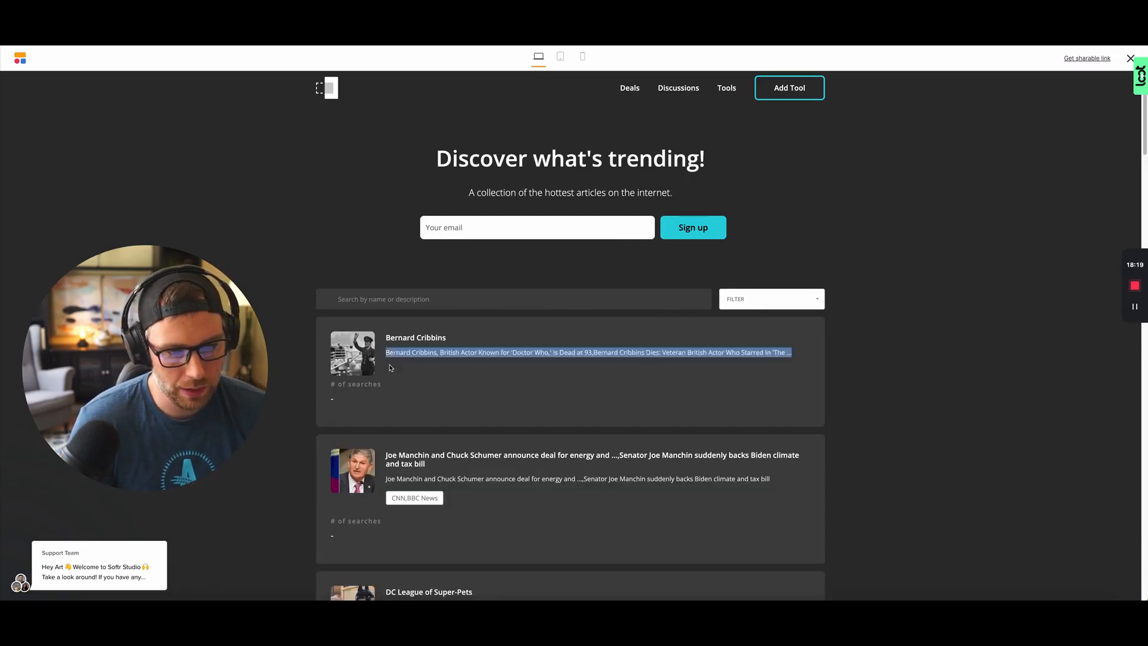
scroll(400, 394, down, 4)
scroll(389, 352, down, 3)
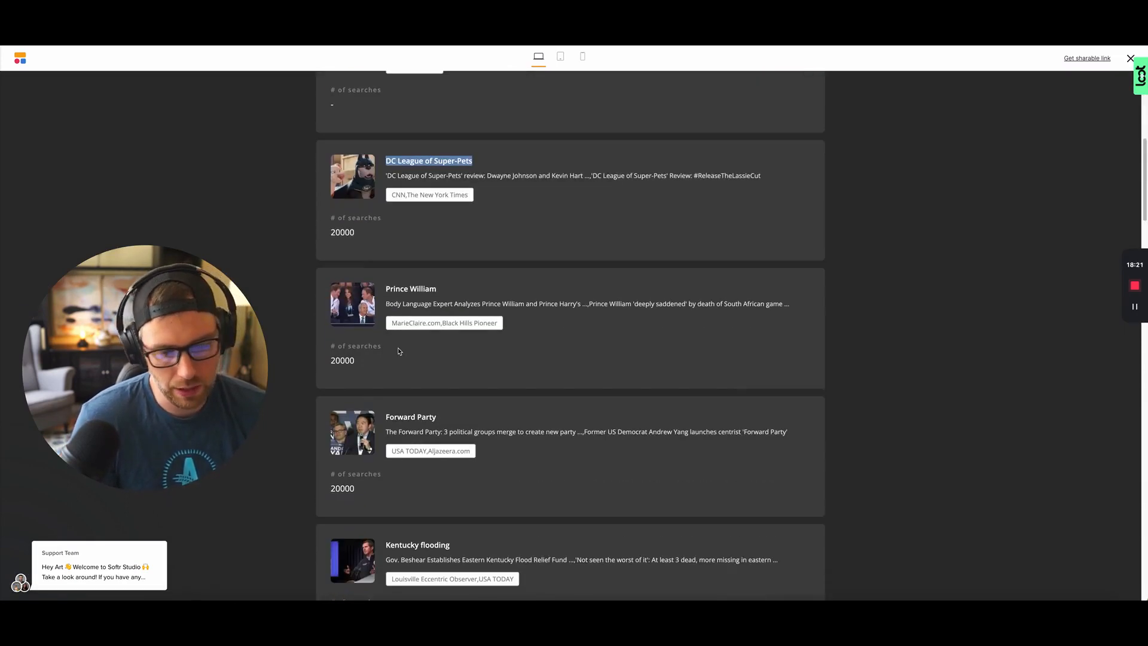
scroll(399, 347, down, 9)
scroll(404, 291, up, 15)
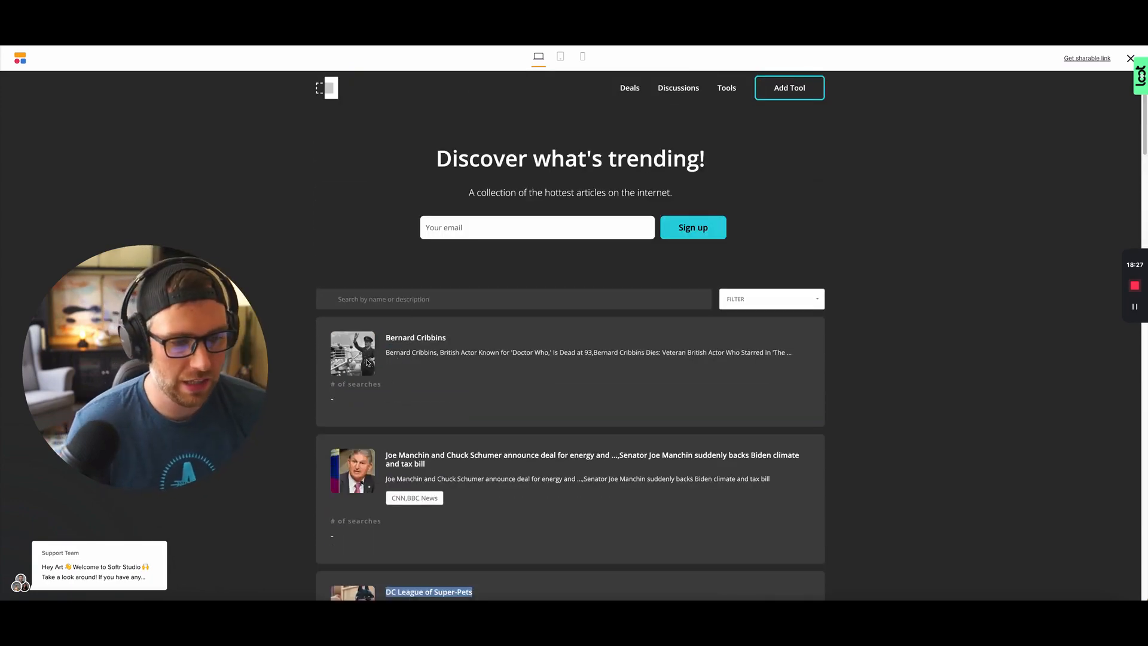
click(1130, 58)
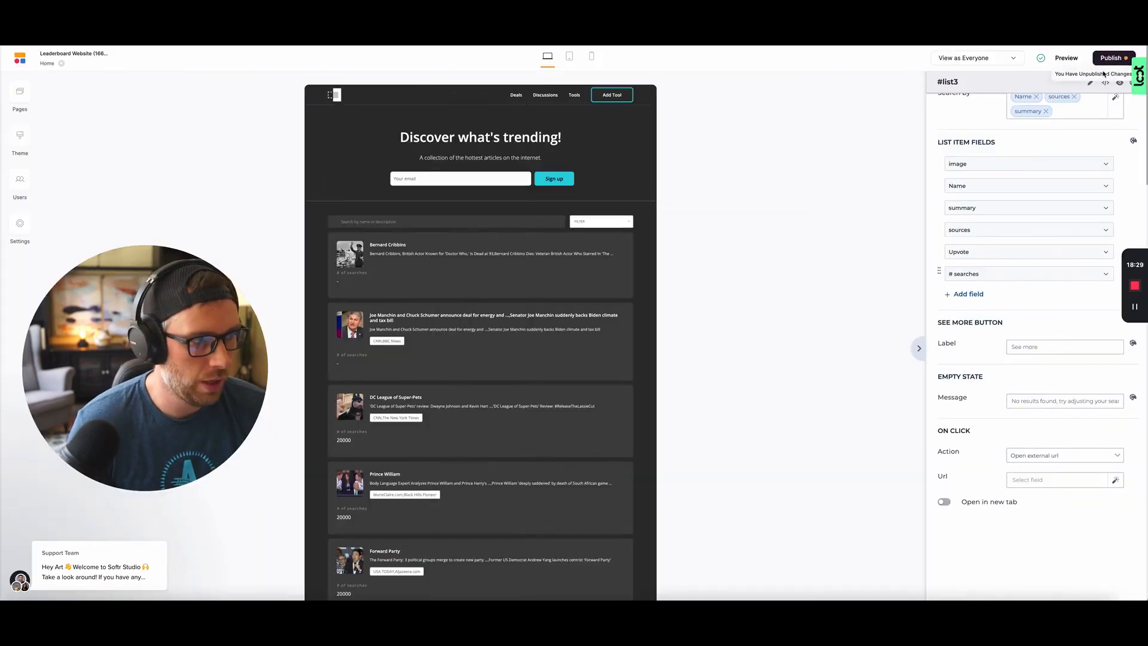
Set the list's on-click action to Open External Url using the url field, opening in a new tab
scroll(997, 250, up, 3)
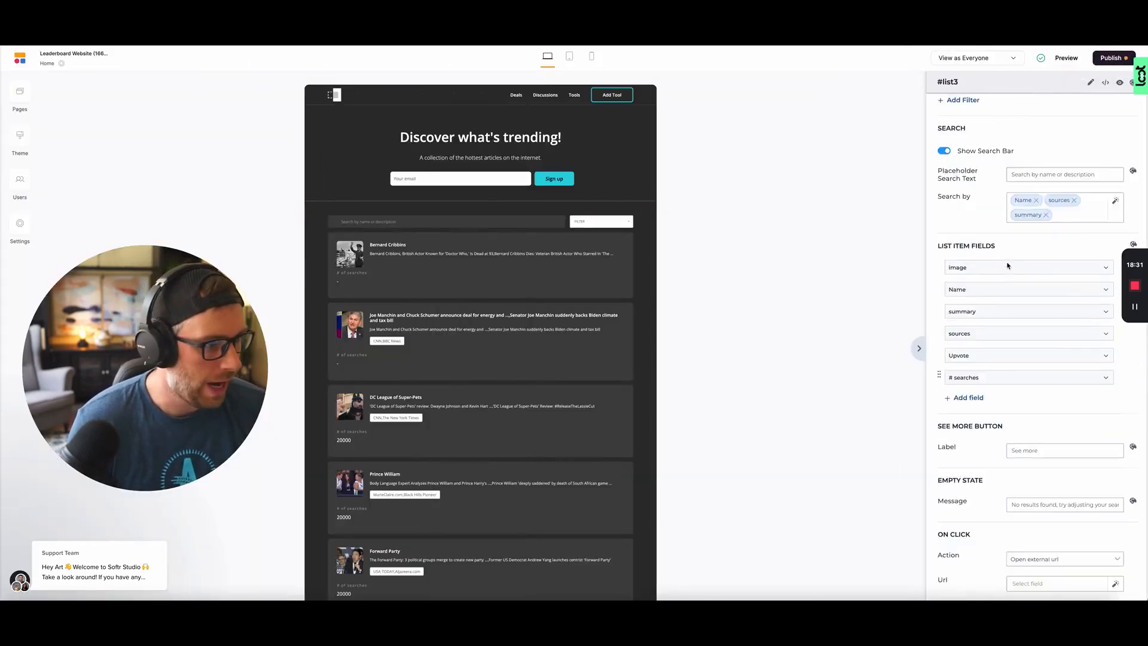
scroll(998, 250, up, 6)
scroll(996, 250, down, 9)
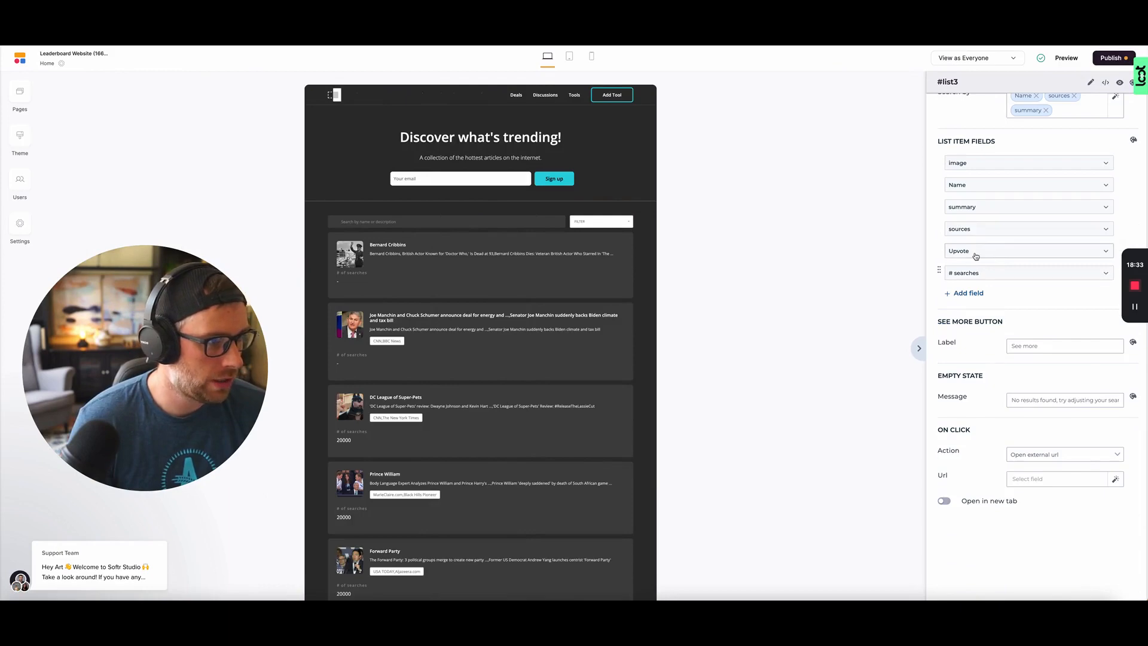
click(1045, 462)
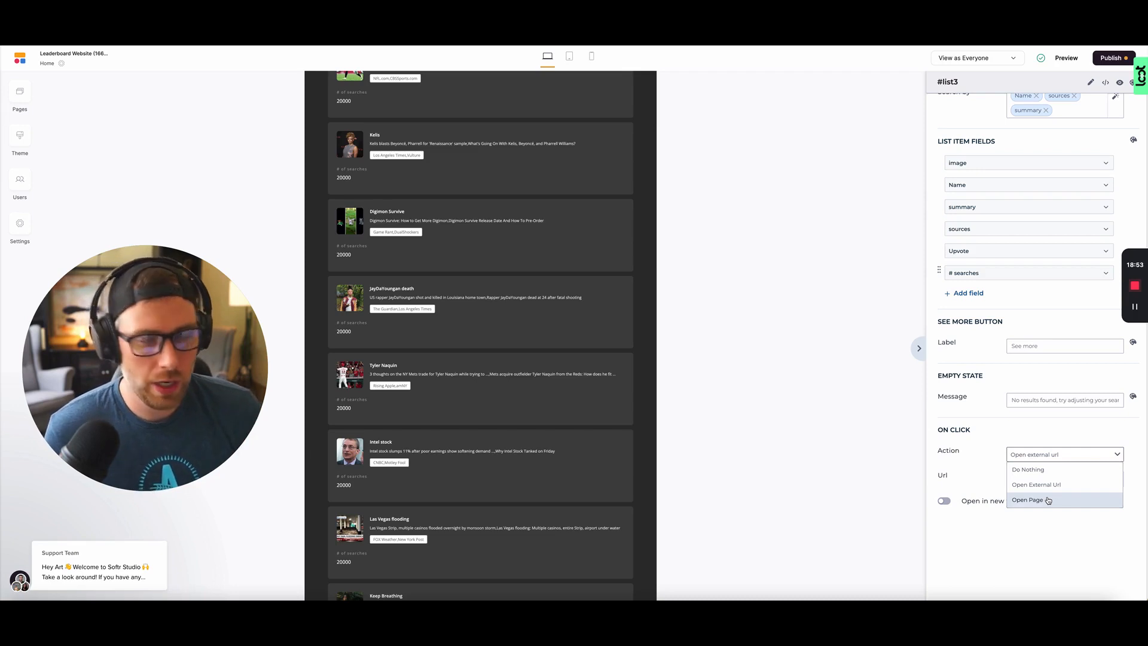
click(1046, 485)
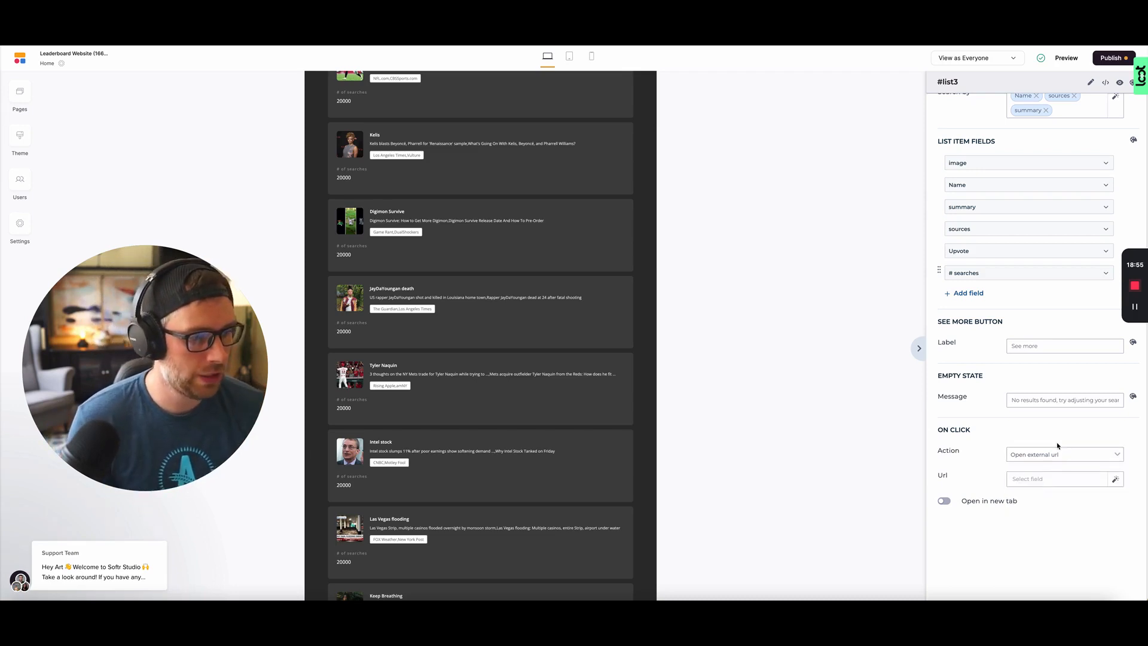
click(1054, 482)
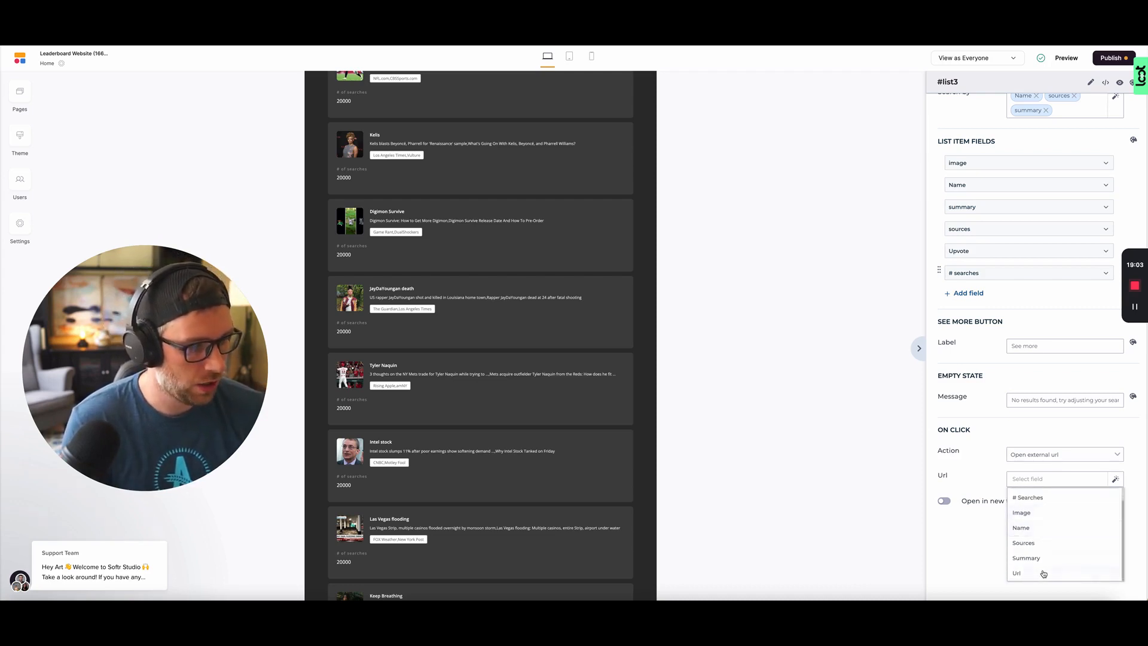
click(1019, 572)
click(945, 501)
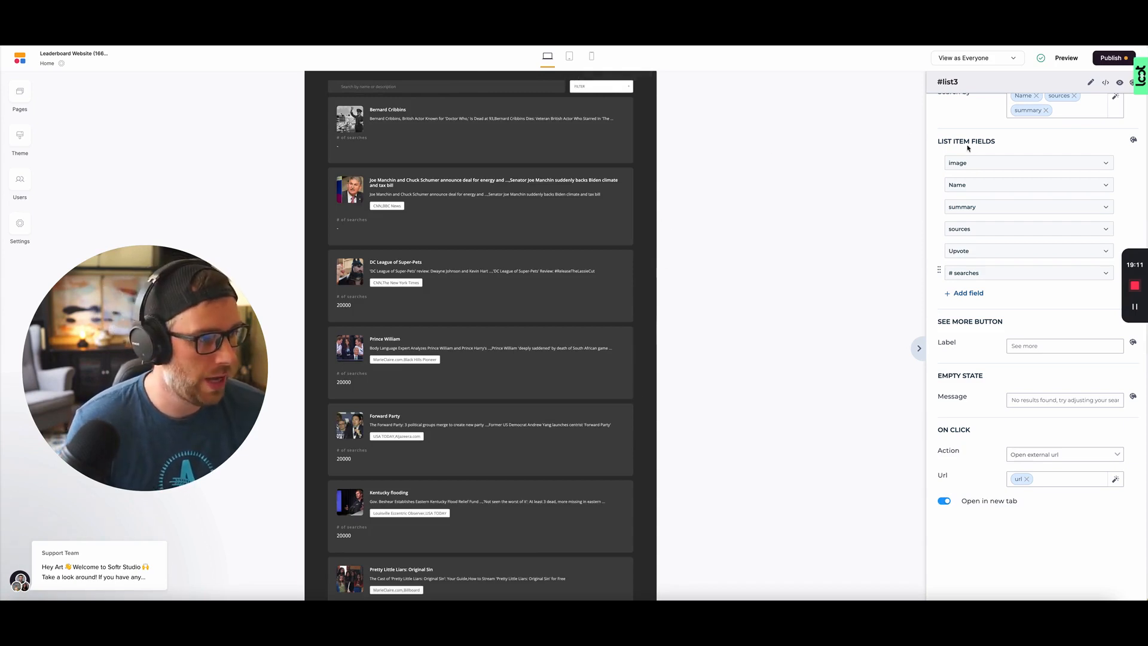
Preview the page and test the article links of the DC League of Super-Pets item and the list's second item
click(1066, 58)
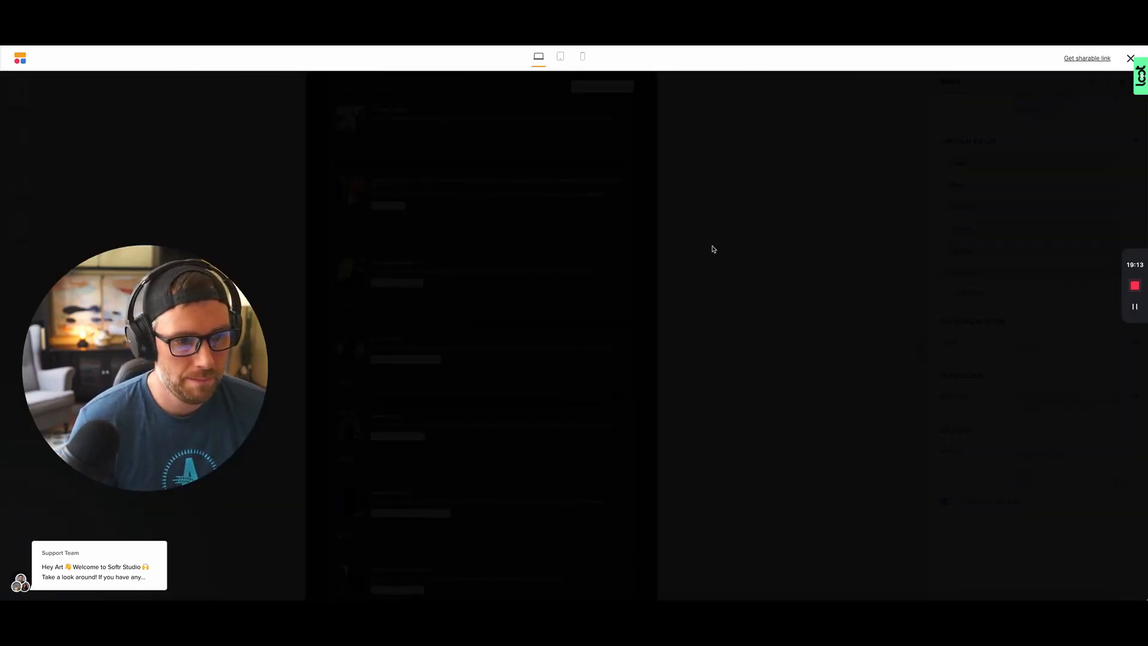
scroll(456, 276, down, 10)
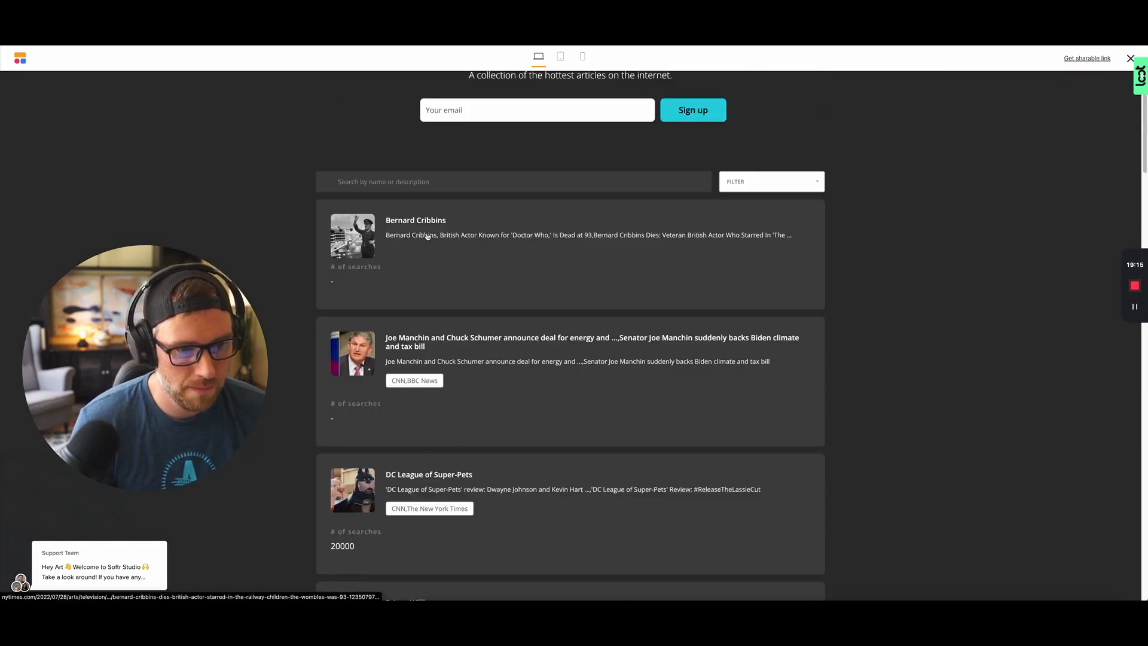
scroll(456, 276, up, 10)
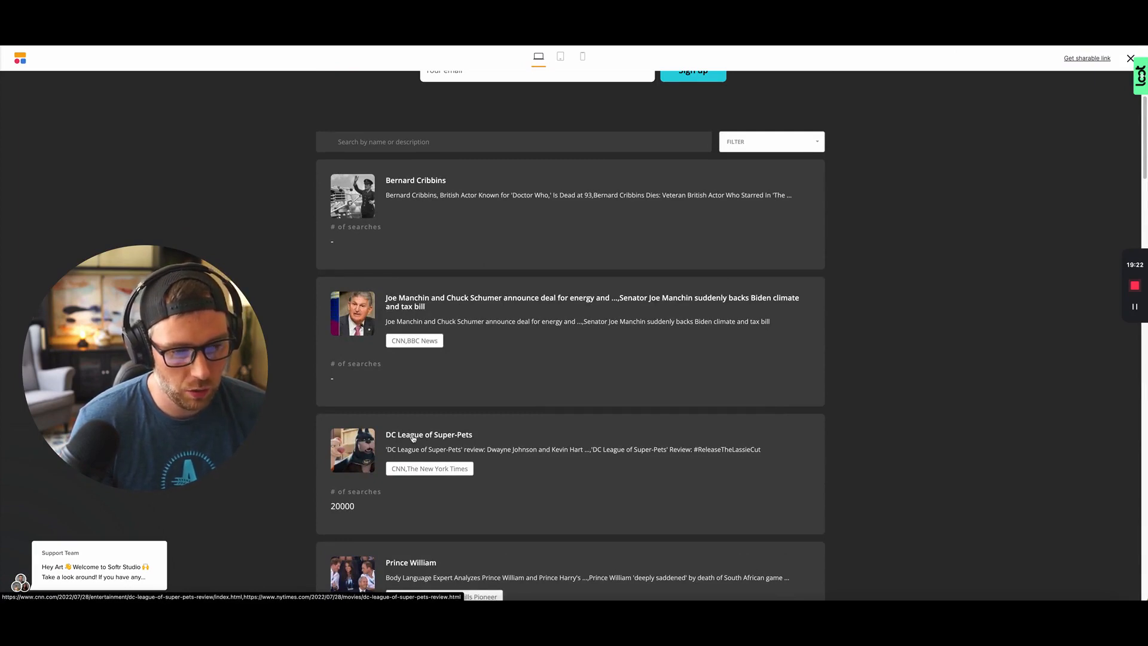
click(414, 439)
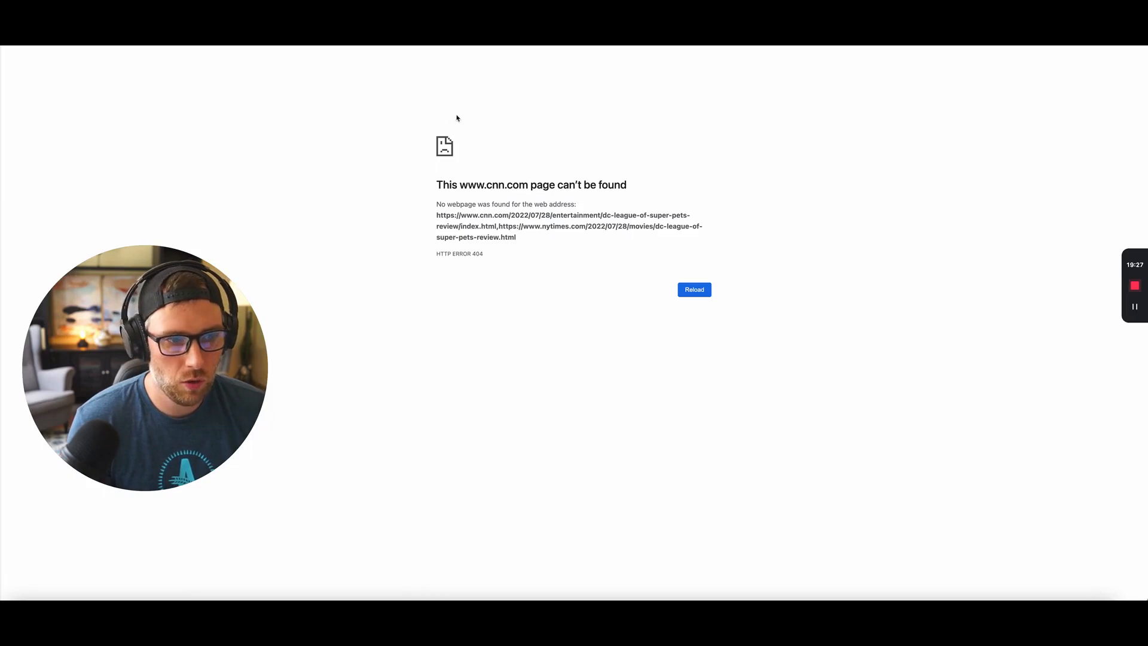
key(super+w)
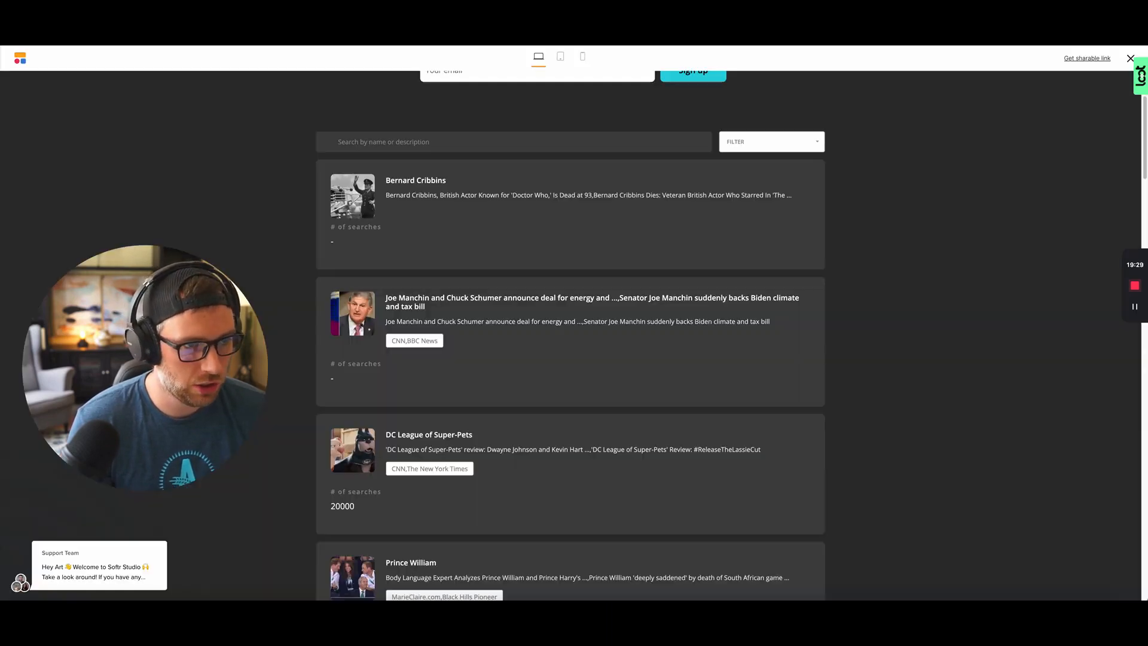
click(420, 439)
key(super+w)
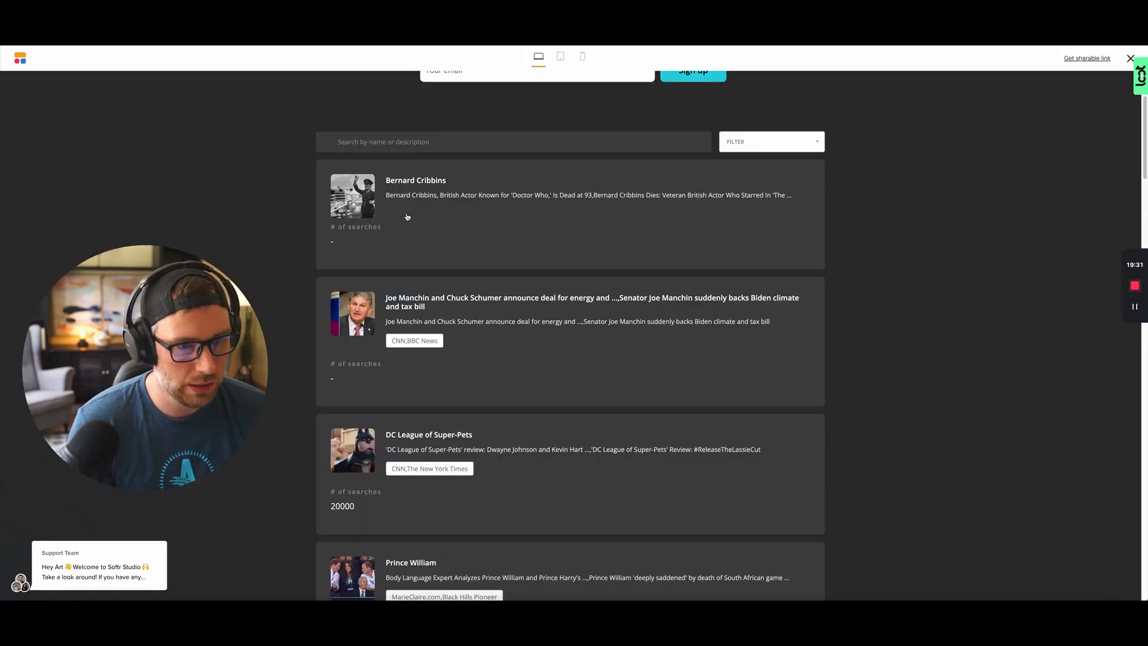
click(406, 297)
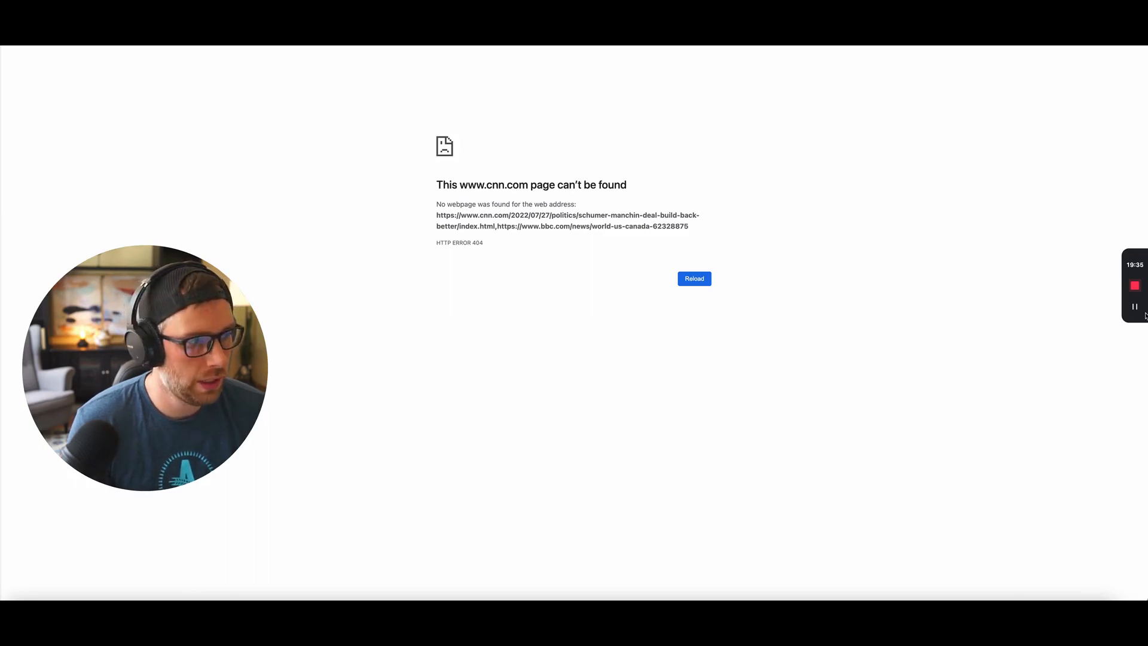
key(super+w)
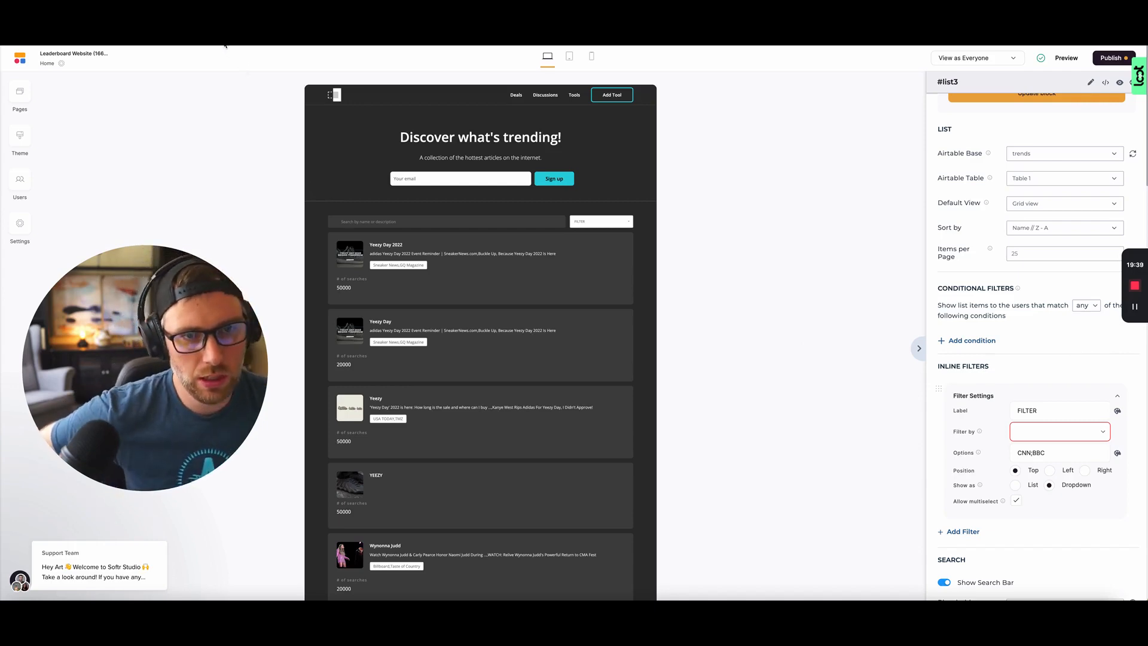
Switch to Zapier and review the RSS trigger and the field mapping of the Create Record in Airtable action
click(358, 30)
scroll(423, 241, up, 3)
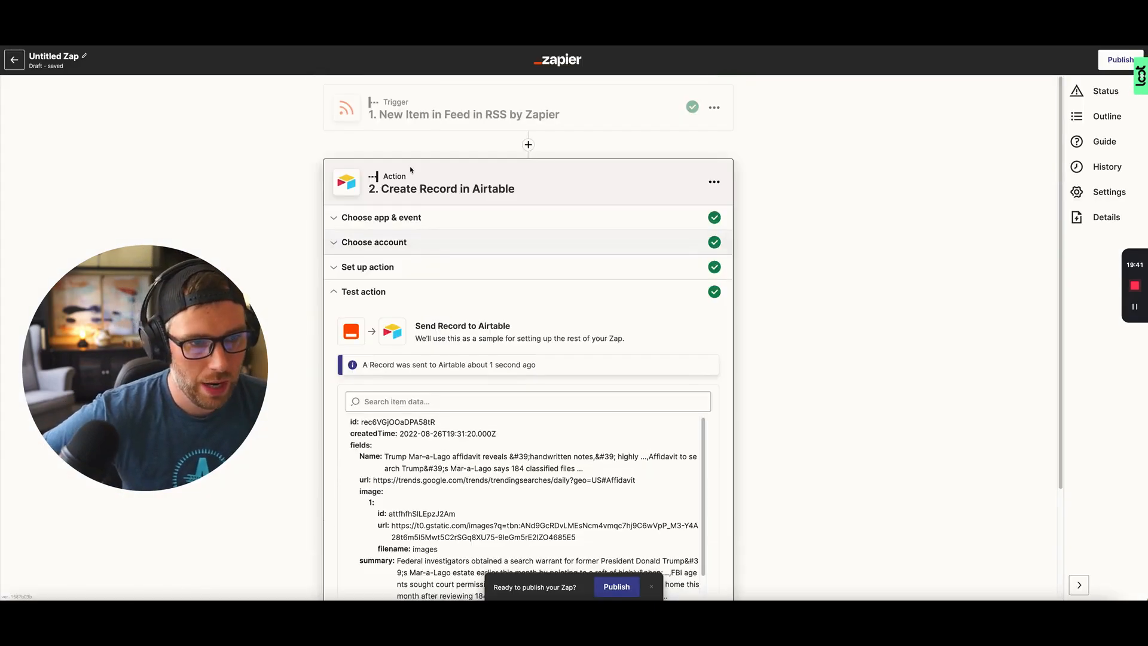
click(413, 115)
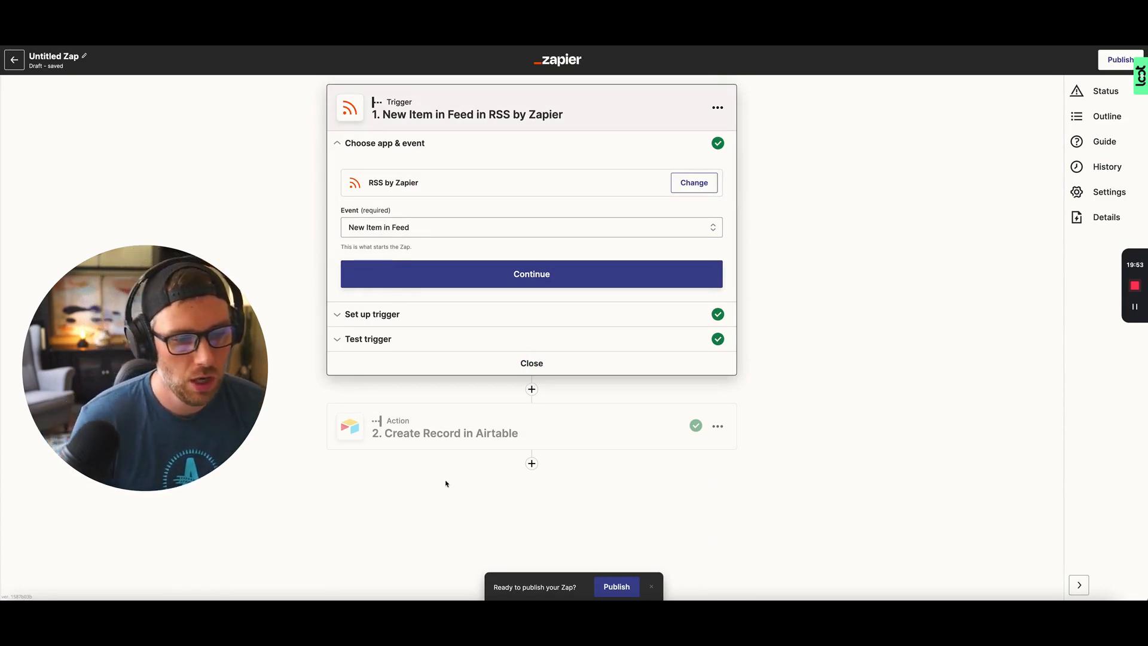
click(424, 433)
click(395, 413)
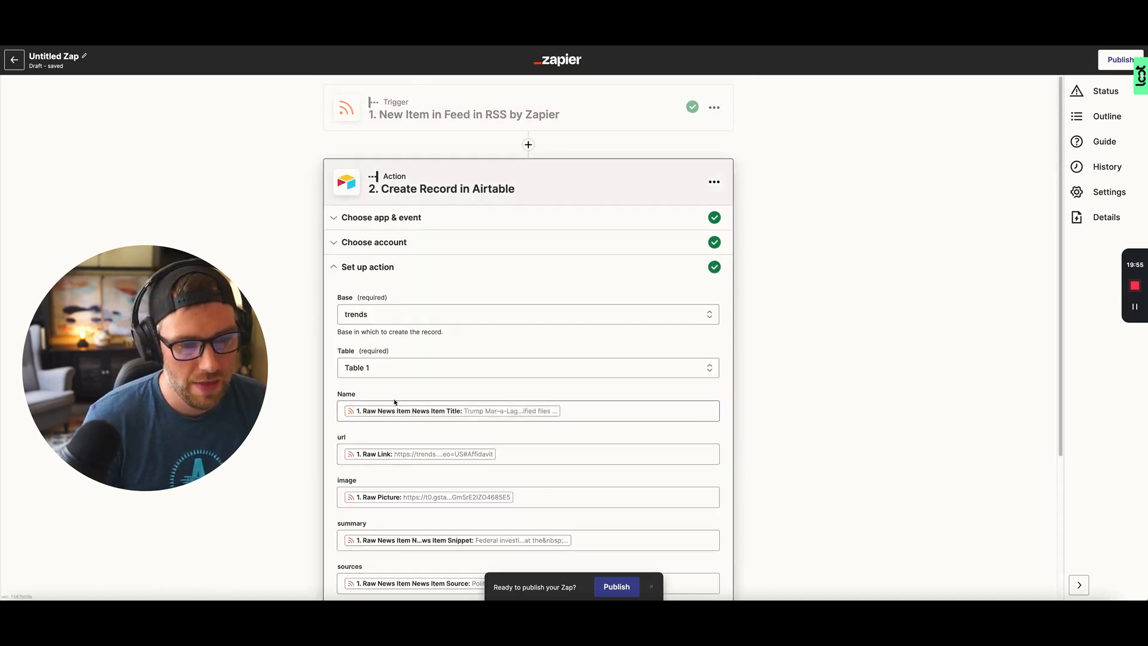
scroll(418, 359, down, 3)
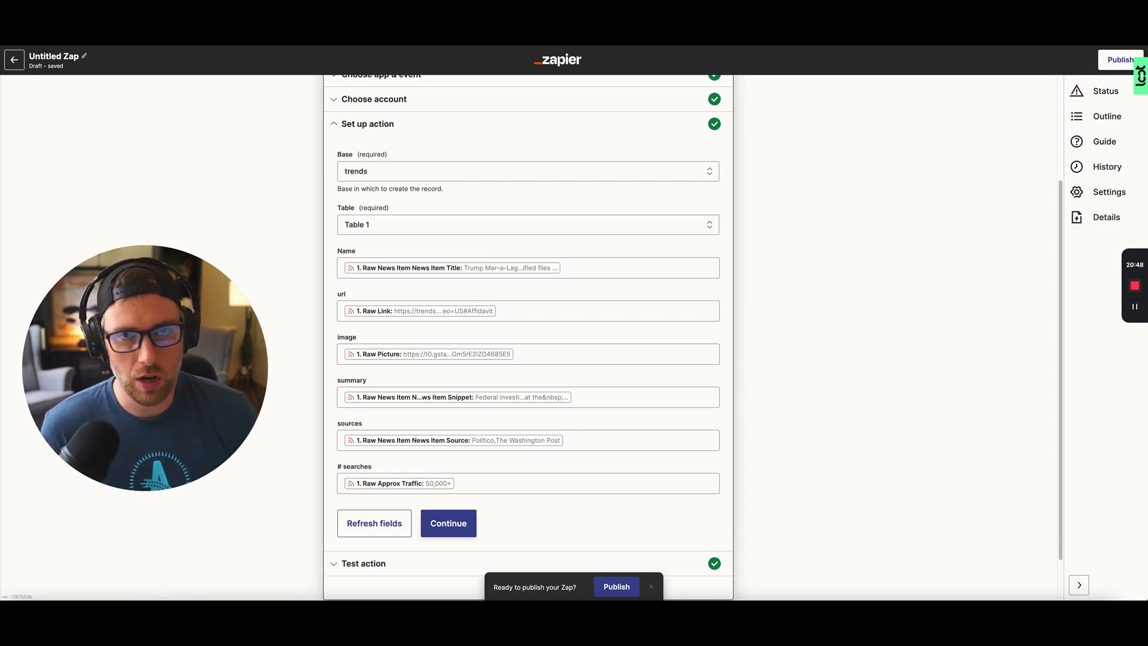
mouse_move(179, 364)
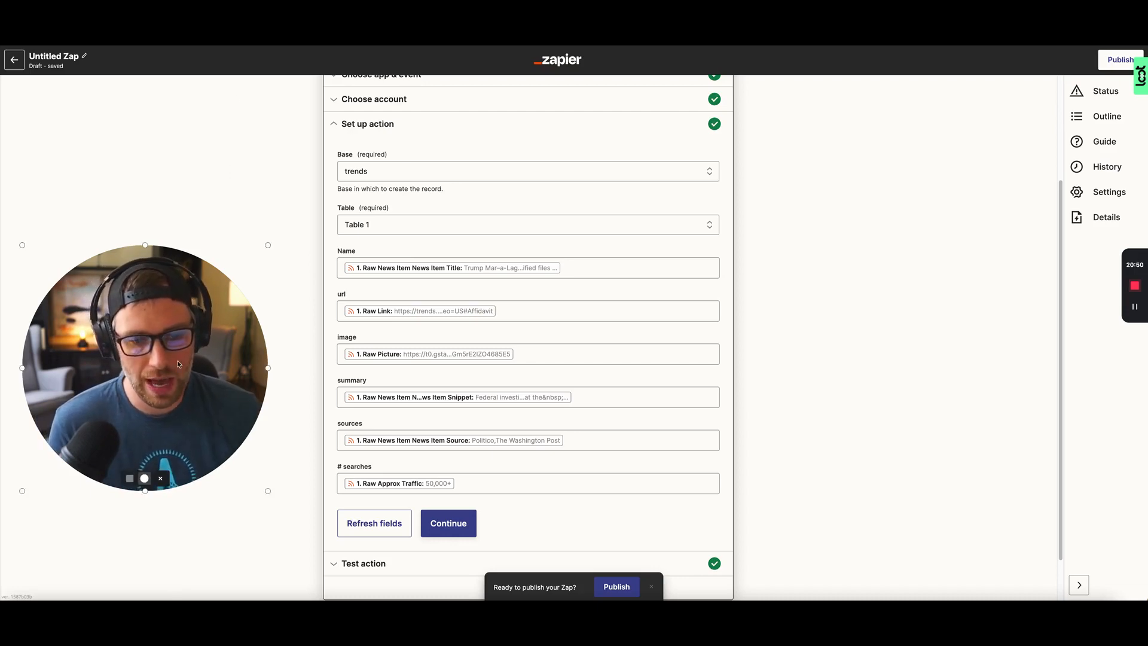